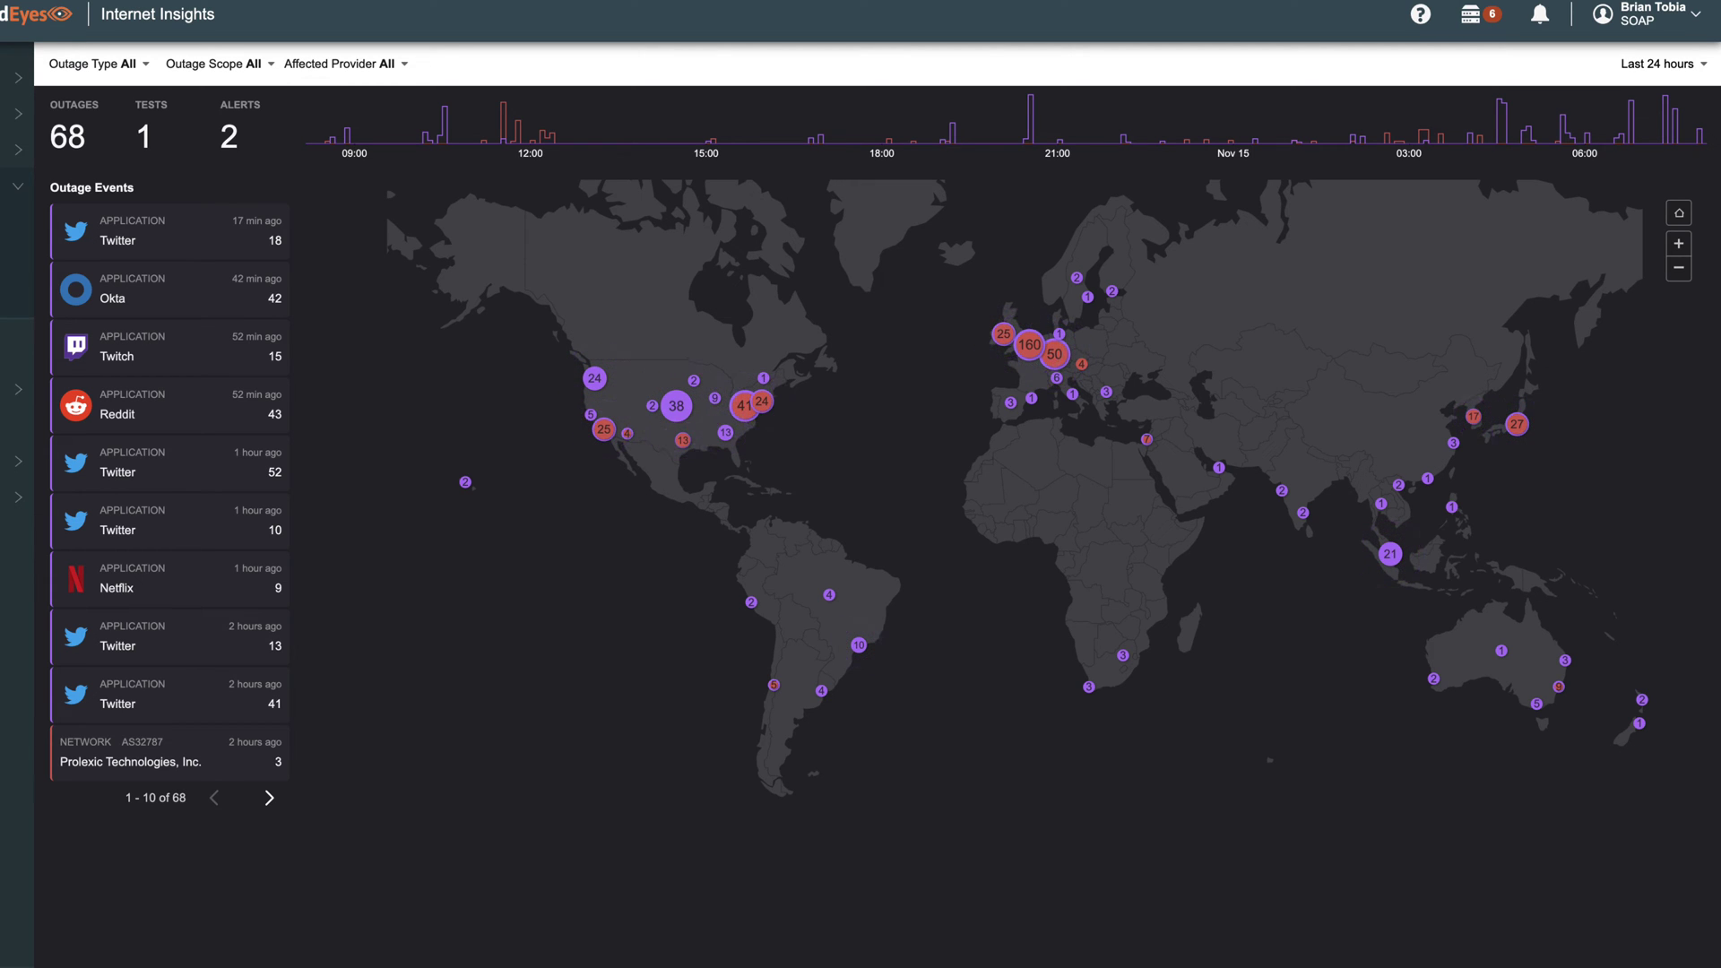
- Review the Near US outages and the type and scope filters, then list affected provider types
{"action": "left_click", "coordinate": [679, 410]}
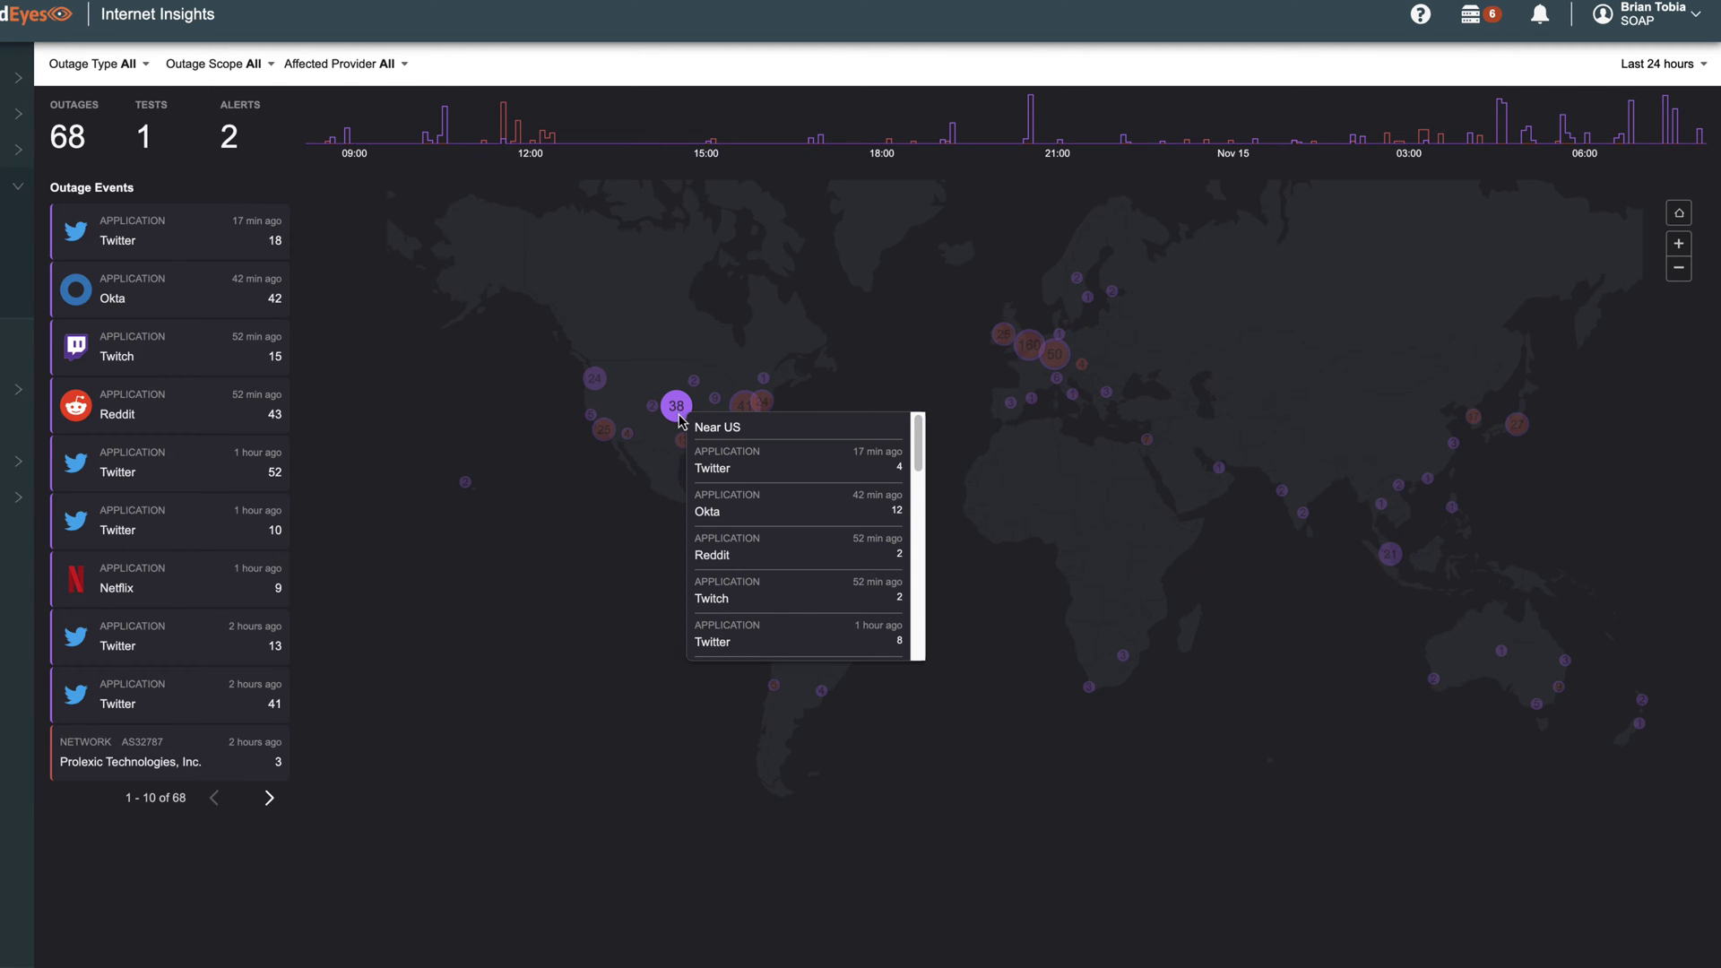
{"action": "left_click", "coordinate": [595, 218]}
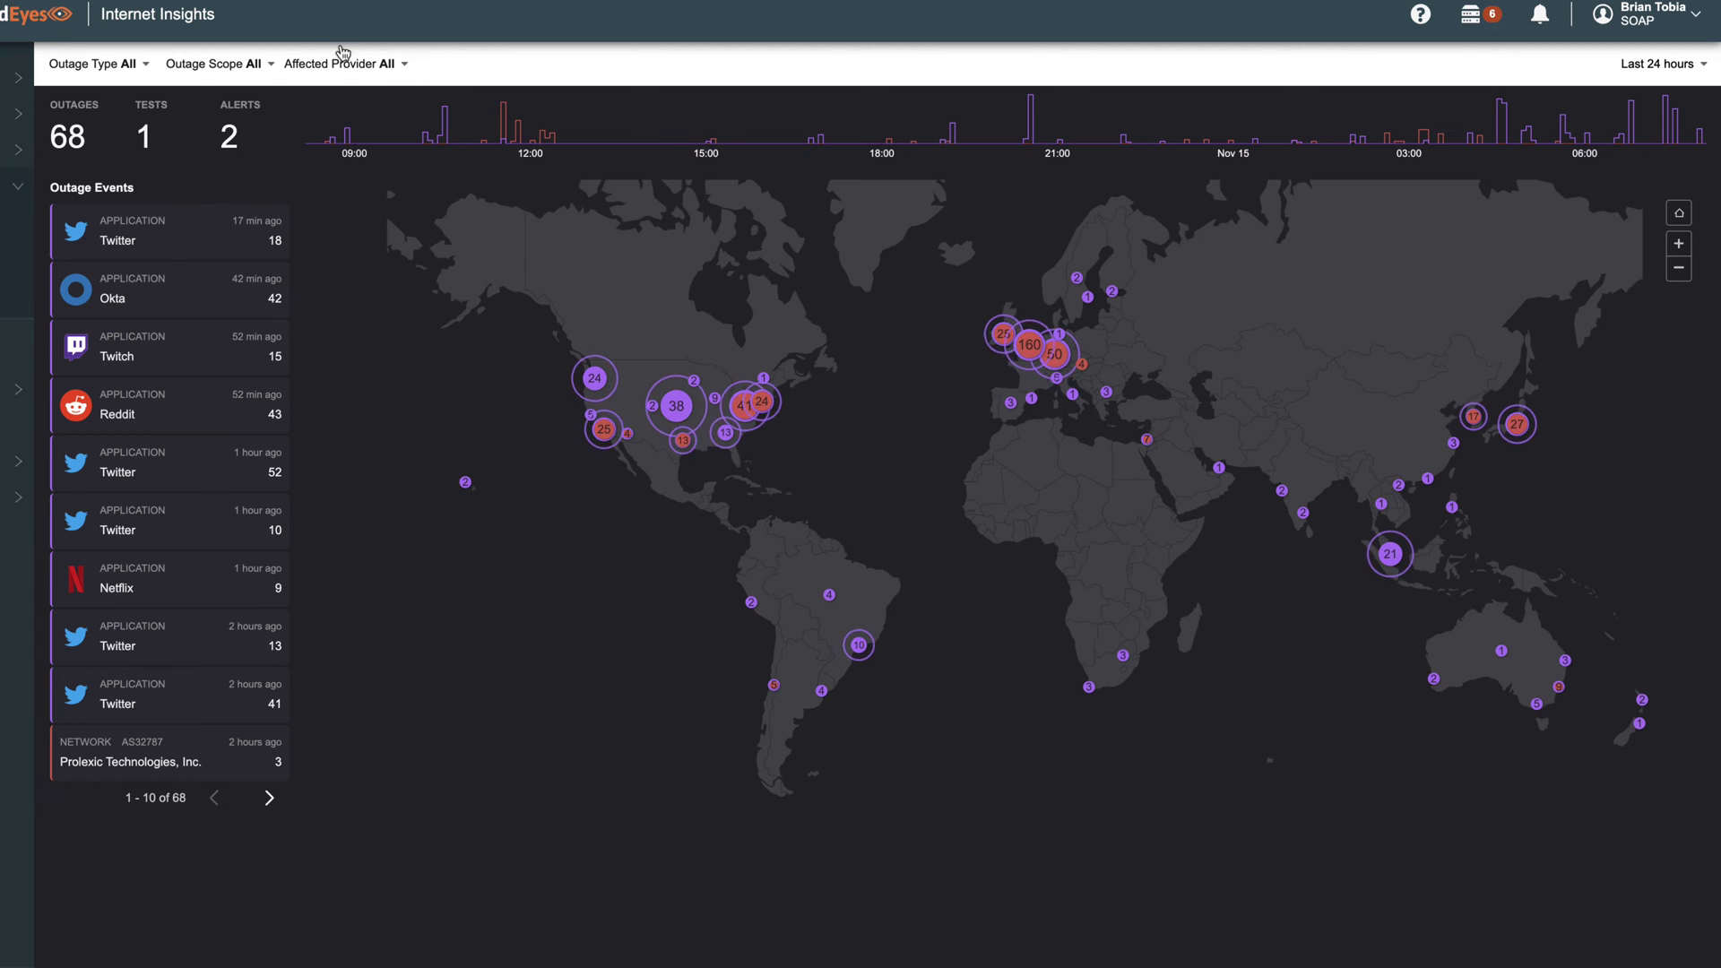
{"action": "left_click", "coordinate": [143, 65]}
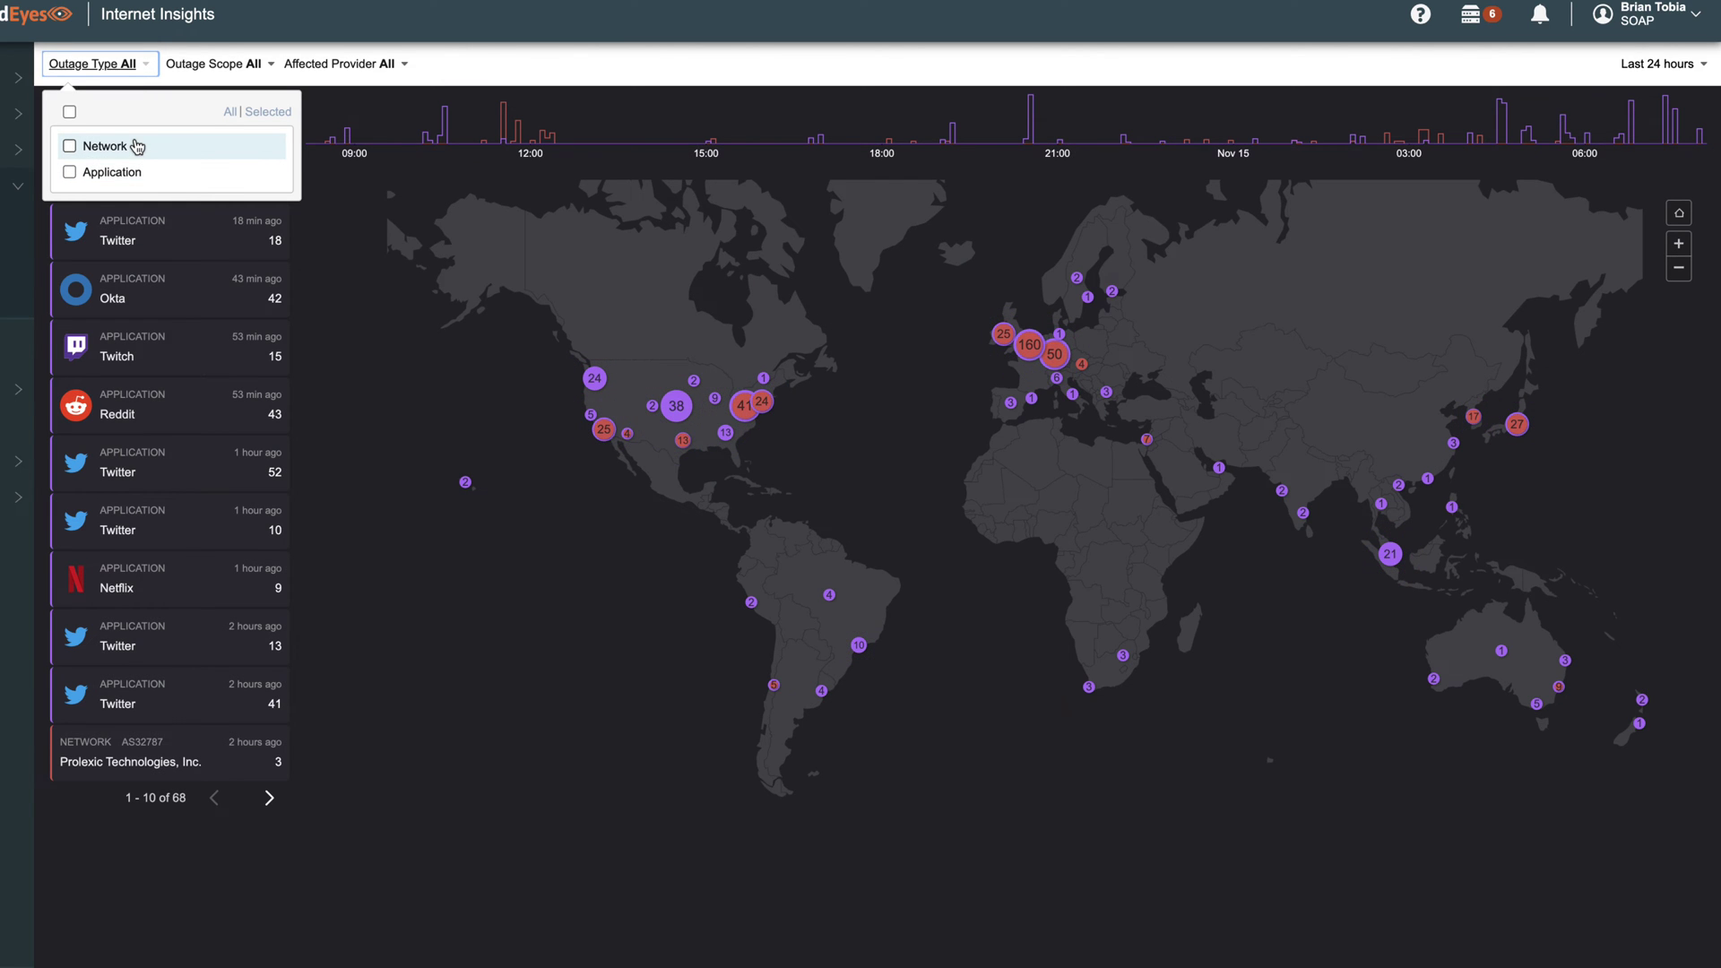
{"action": "left_click", "coordinate": [248, 72]}
{"action": "left_click", "coordinate": [248, 73]}
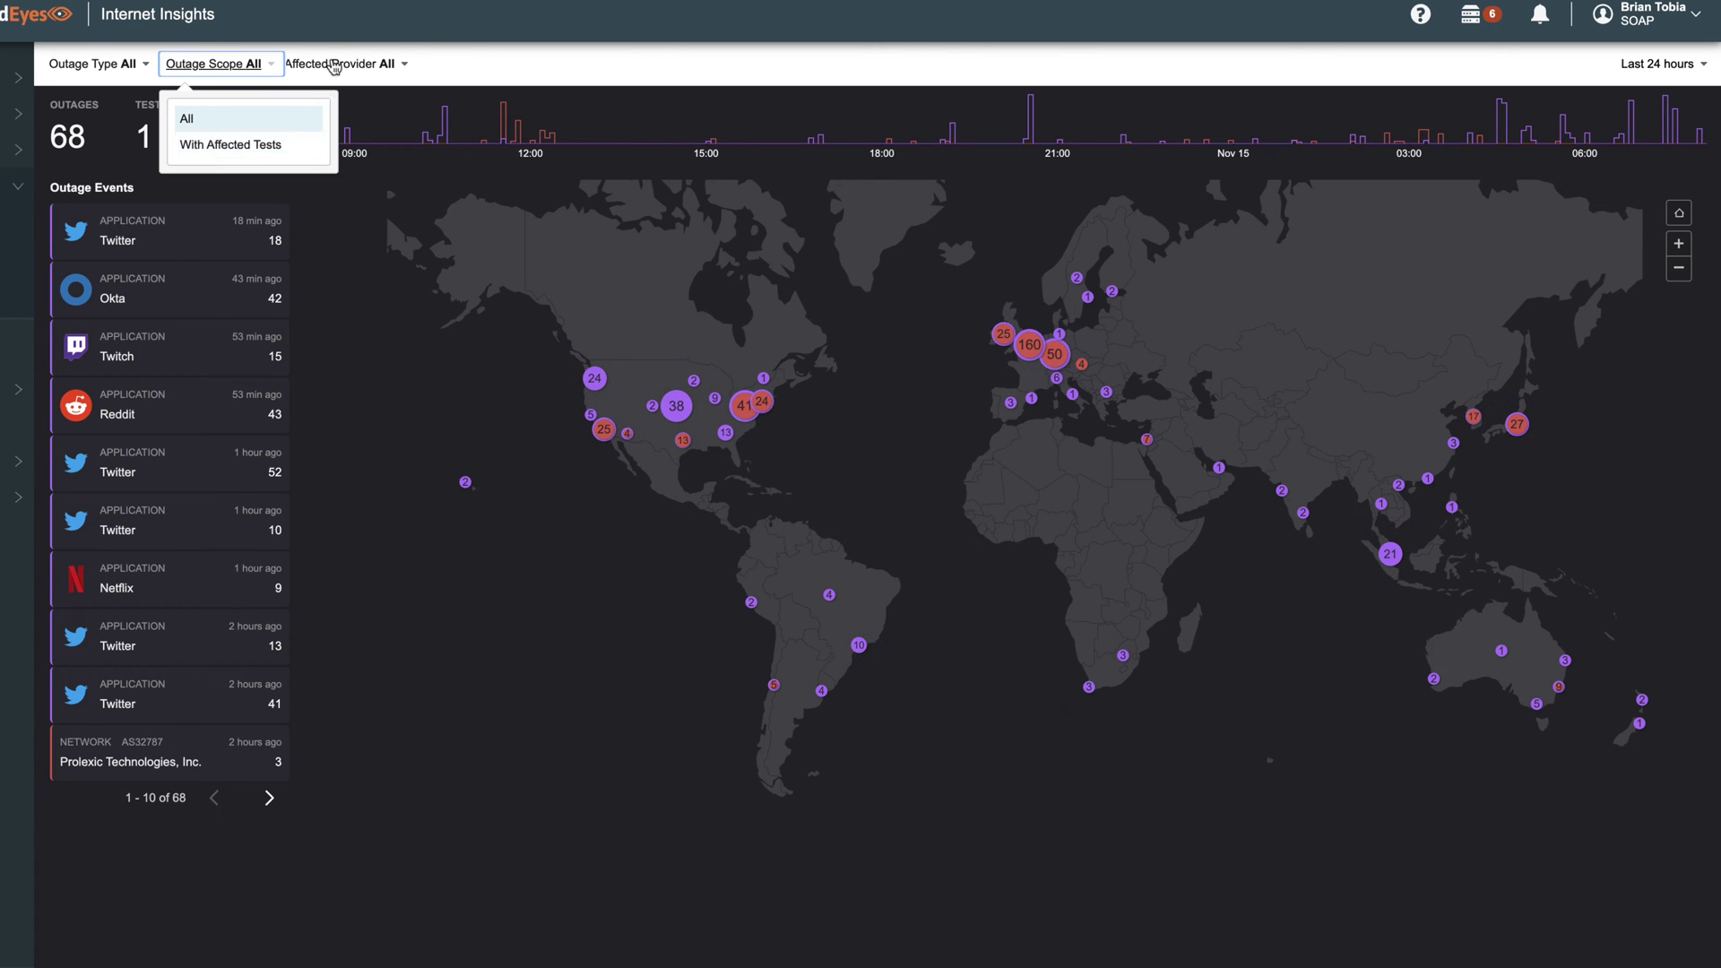
{"action": "left_click", "coordinate": [354, 41]}
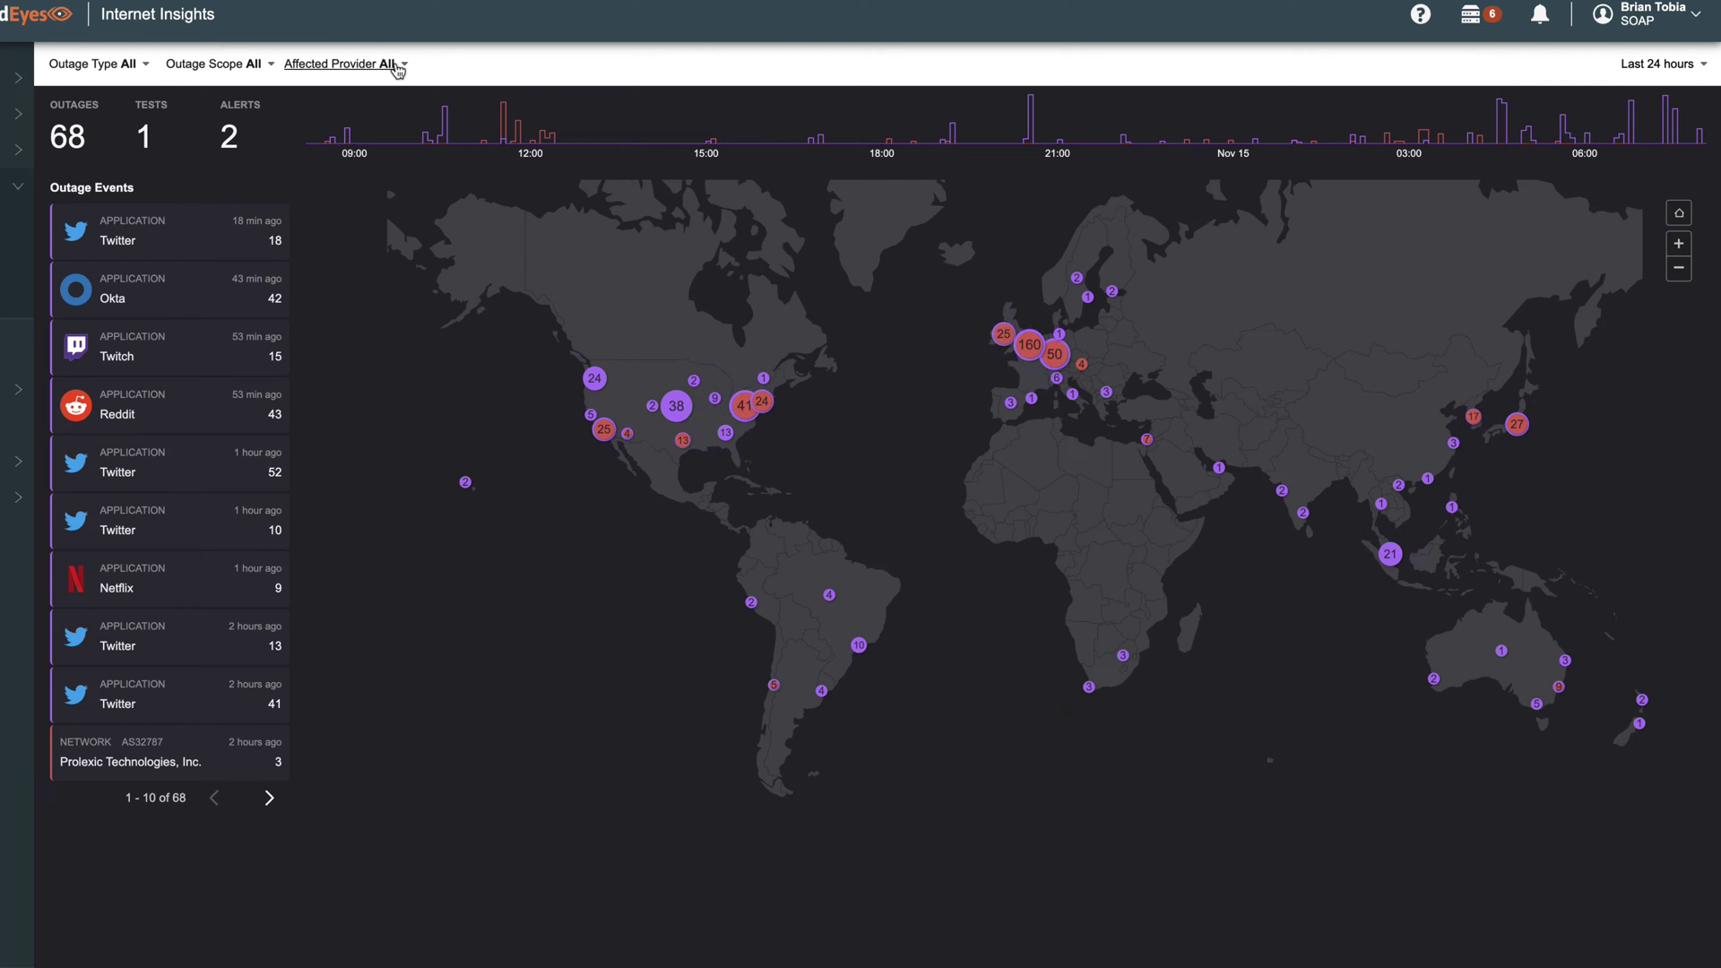
{"action": "left_click", "coordinate": [397, 64]}
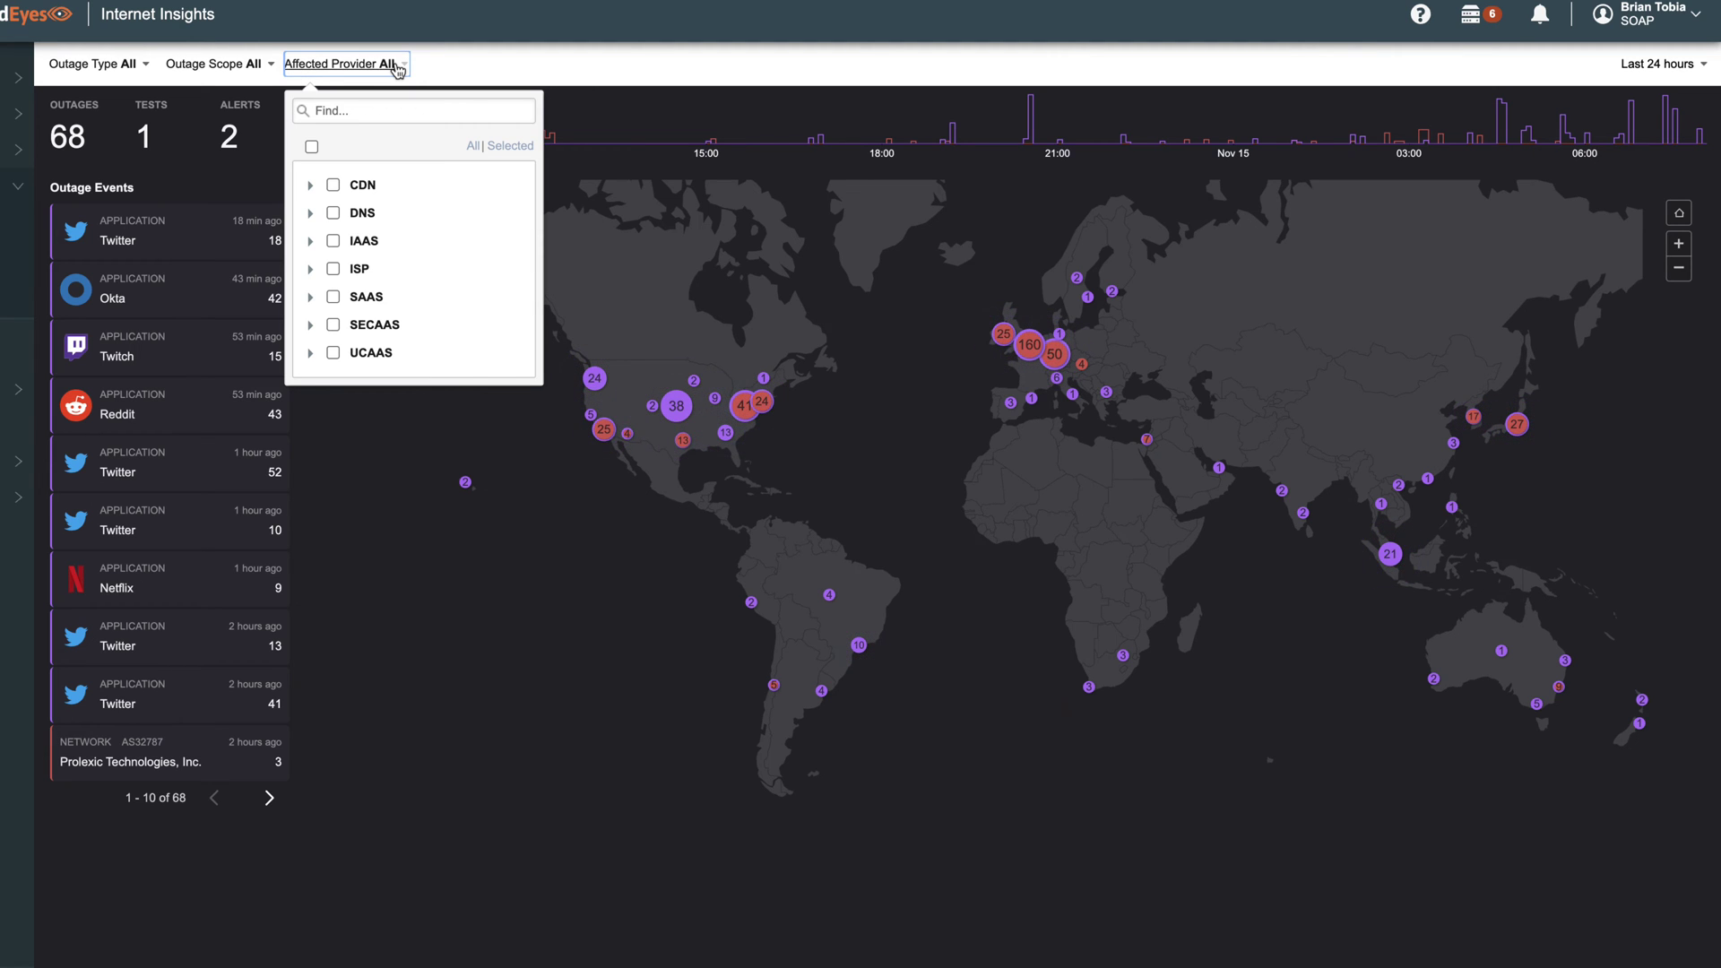
- Check CDN's regions in Affected Provider and the time range, keeping Last 24 hours unchanged
{"action": "left_click", "coordinate": [310, 186]}
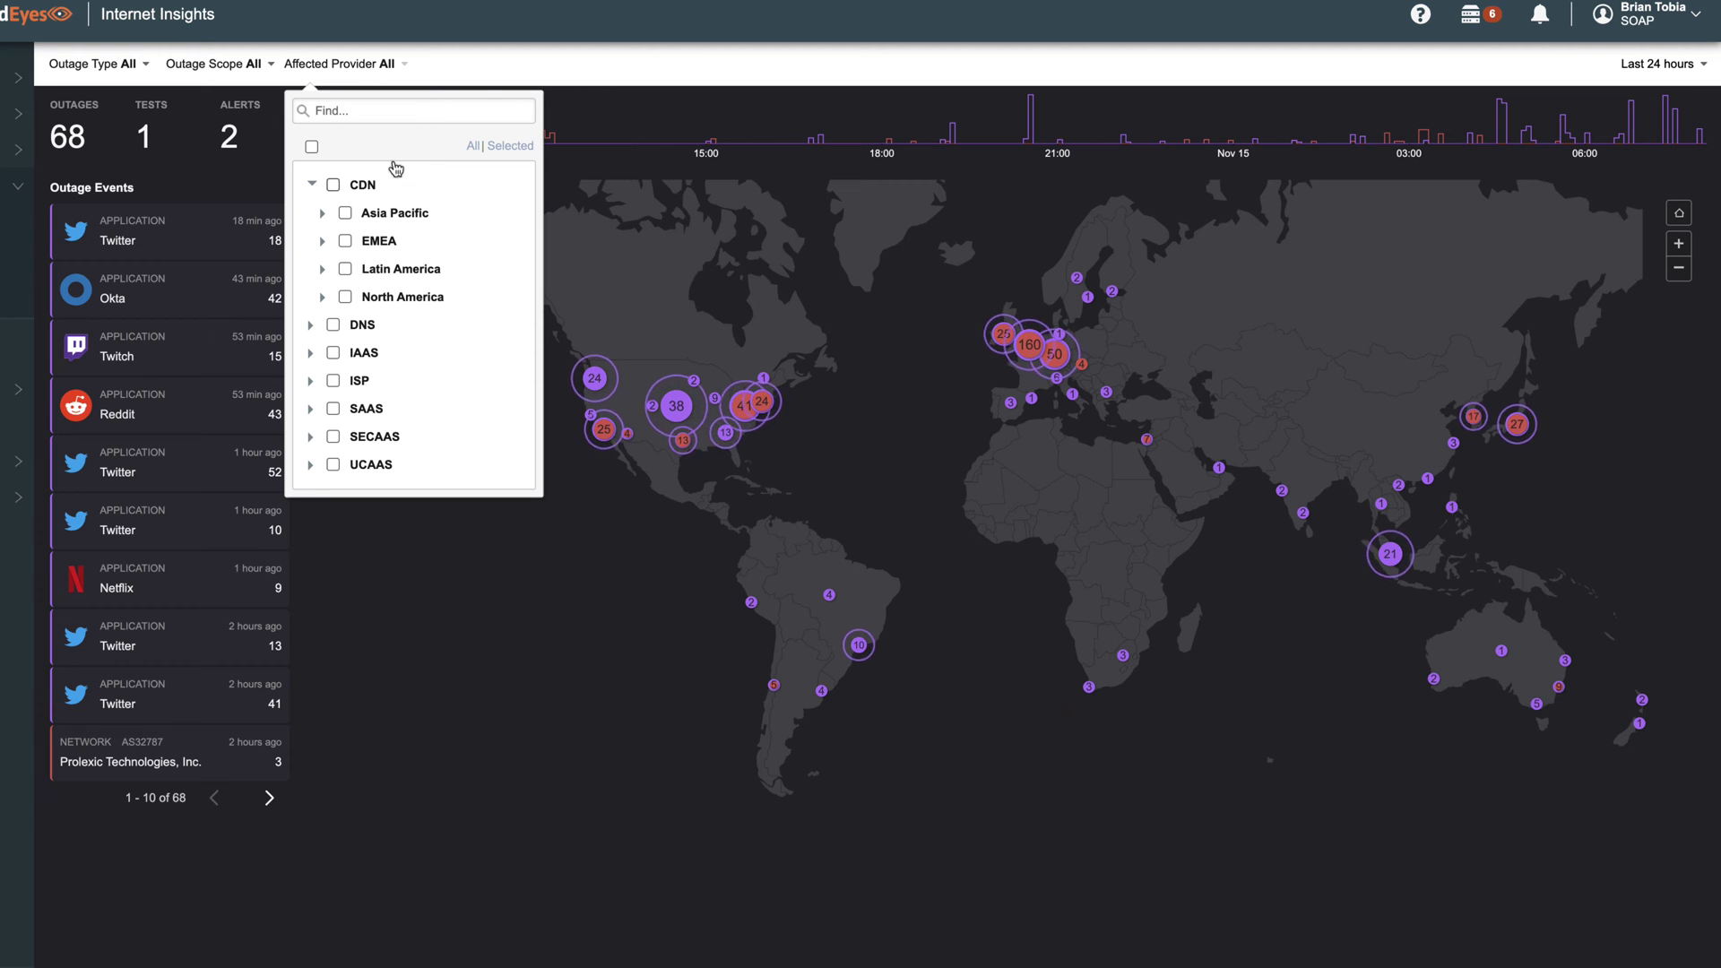
{"action": "left_click", "coordinate": [488, 83]}
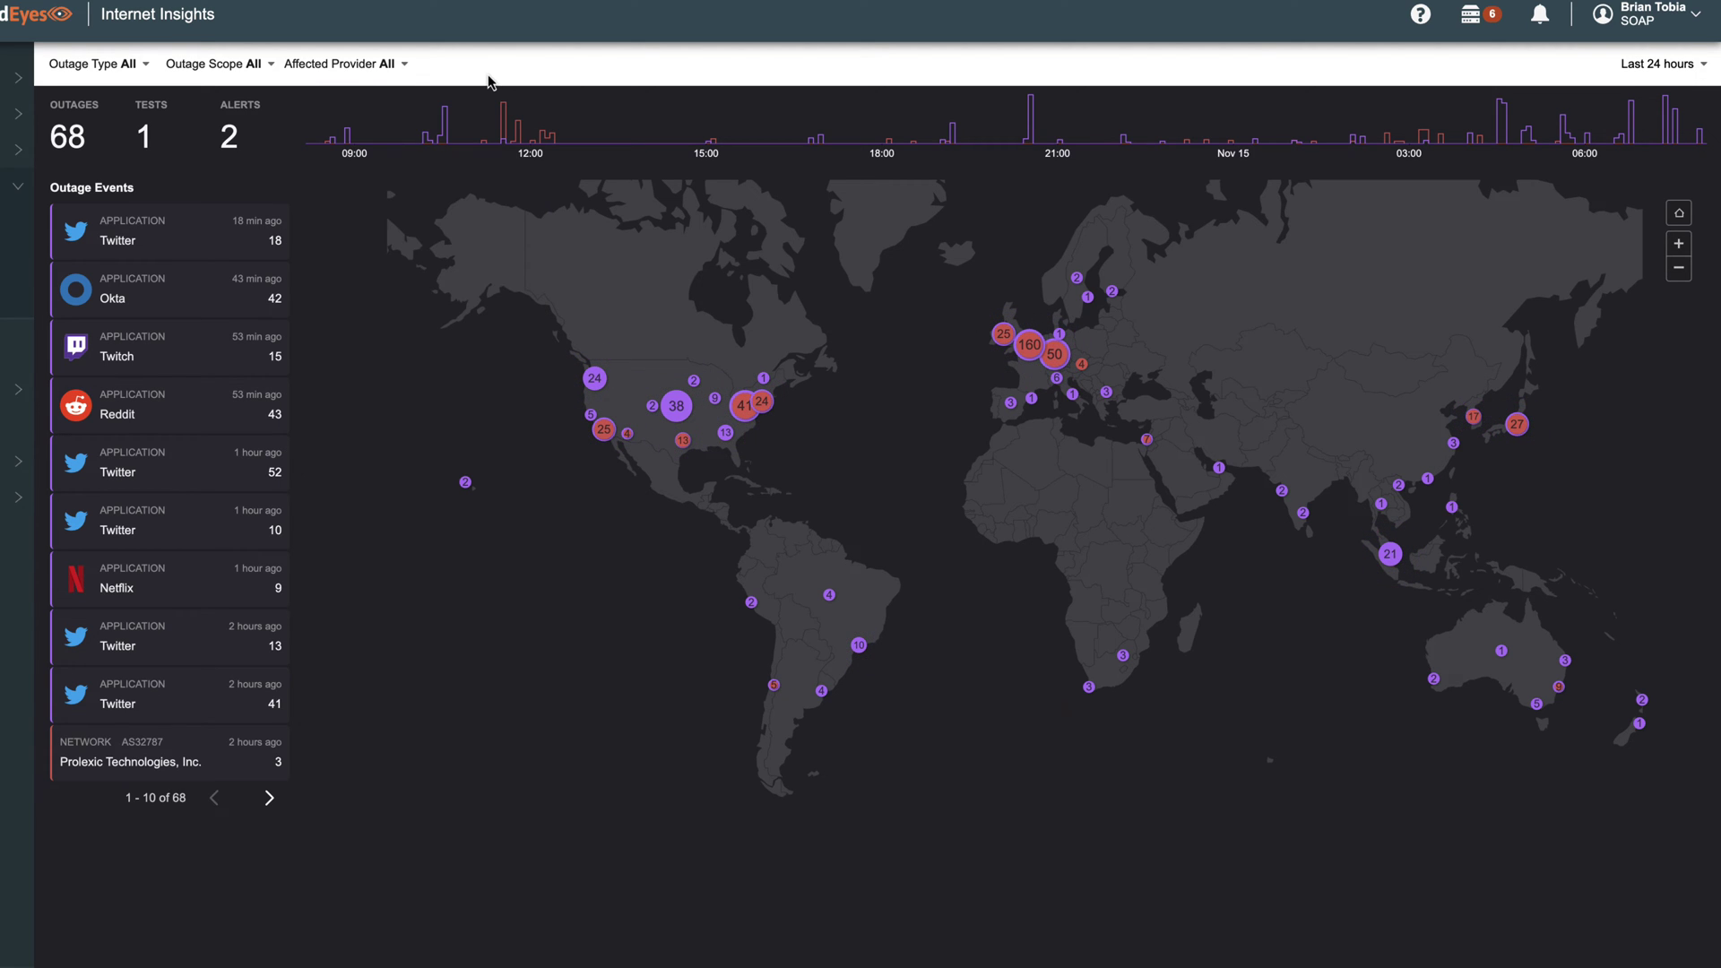
{"action": "left_click", "coordinate": [1659, 64]}
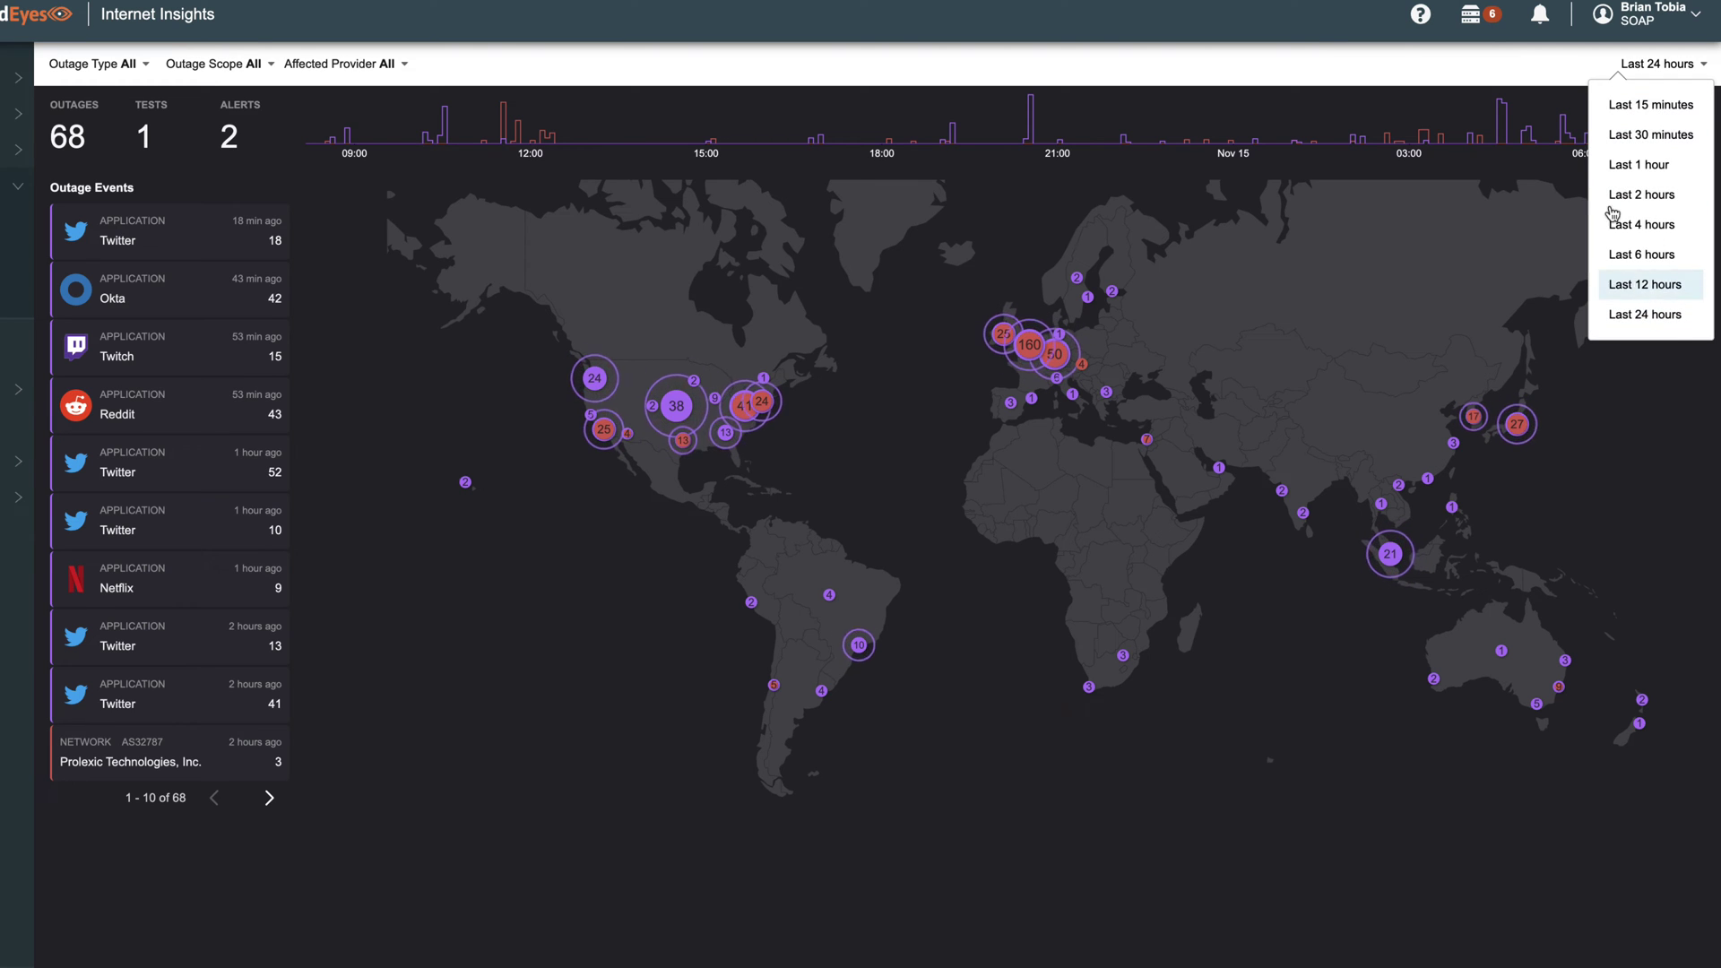
{"action": "left_click", "coordinate": [895, 30]}
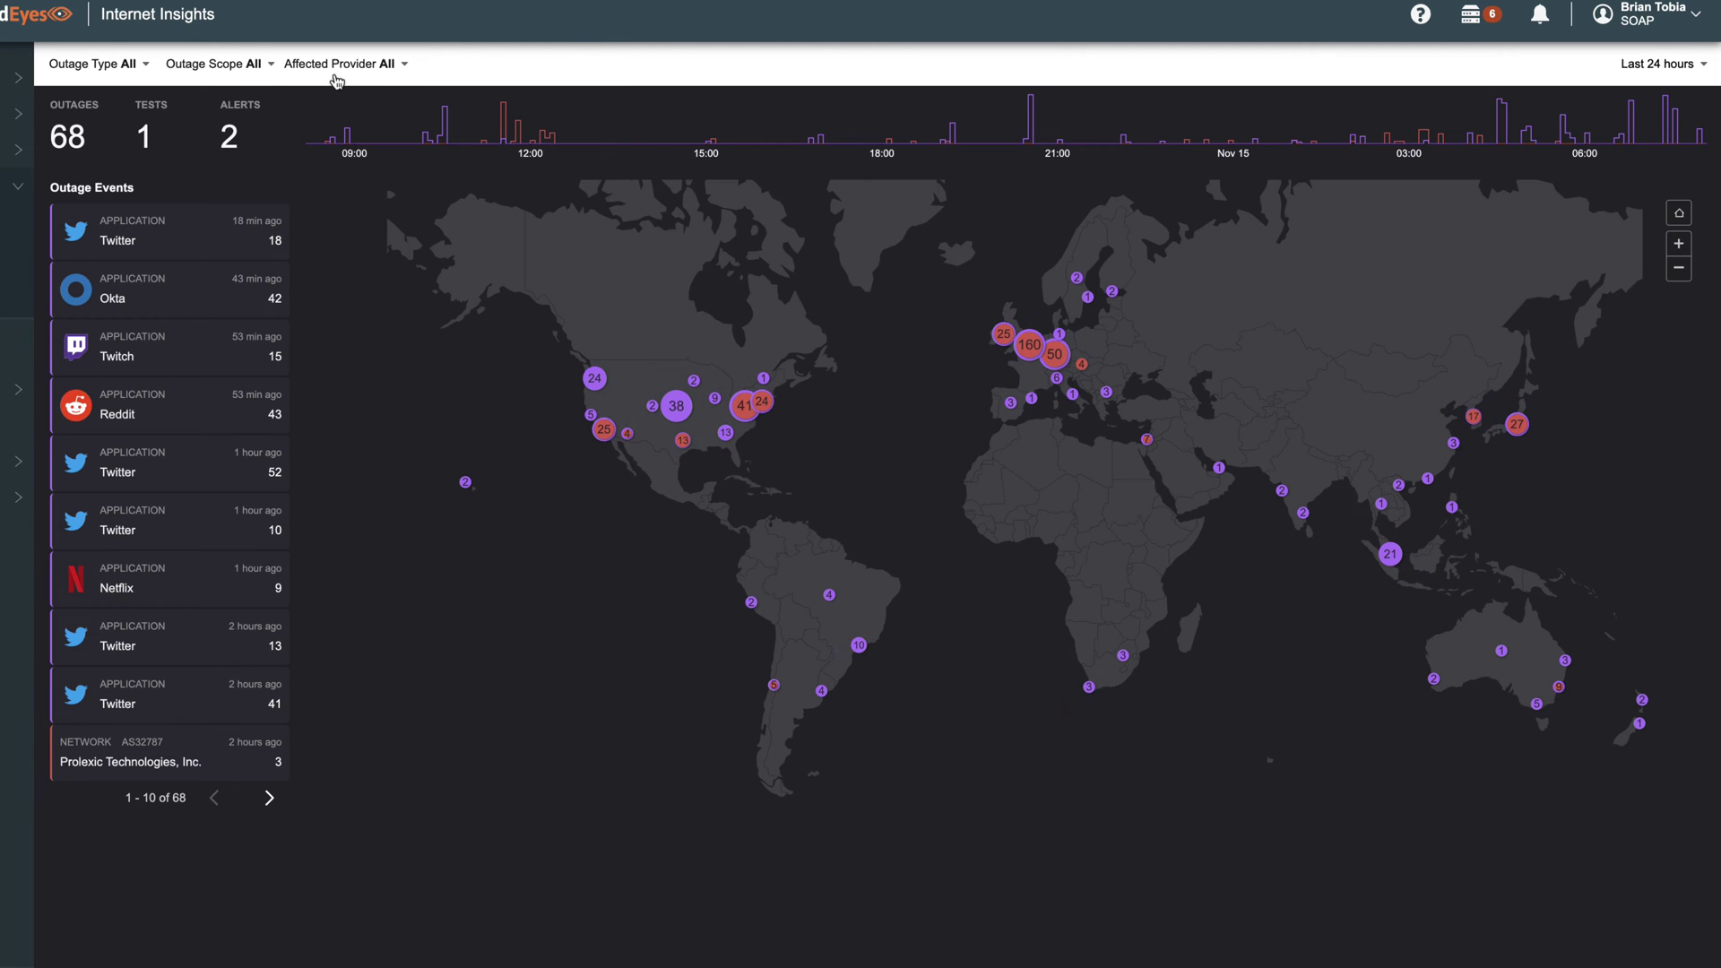
{"action": "mouse_move", "coordinate": [243, 145]}
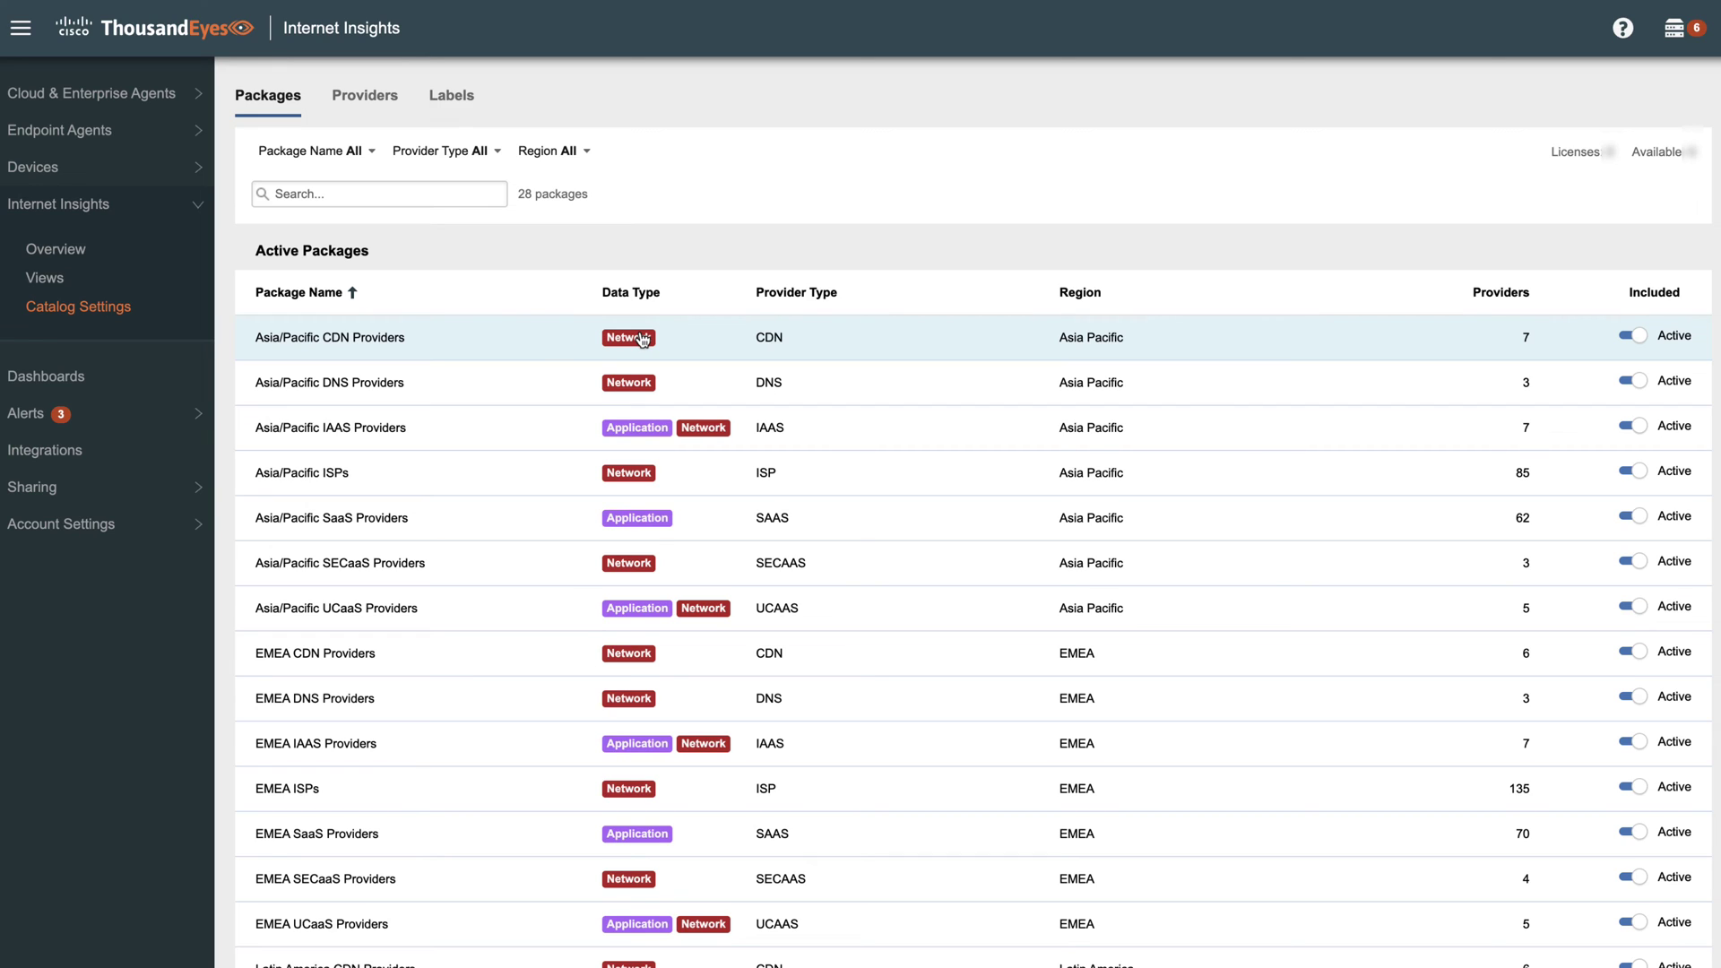
- Open the Asia/Pacific CDN Providers coverage map, led by Cloudflare (51) and Akamai (44)
{"action": "left_click", "coordinate": [553, 344]}
- Close the Asia/Pacific CDN coverage map to return to the 28-package catalog list
{"action": "left_click", "coordinate": [1311, 340]}
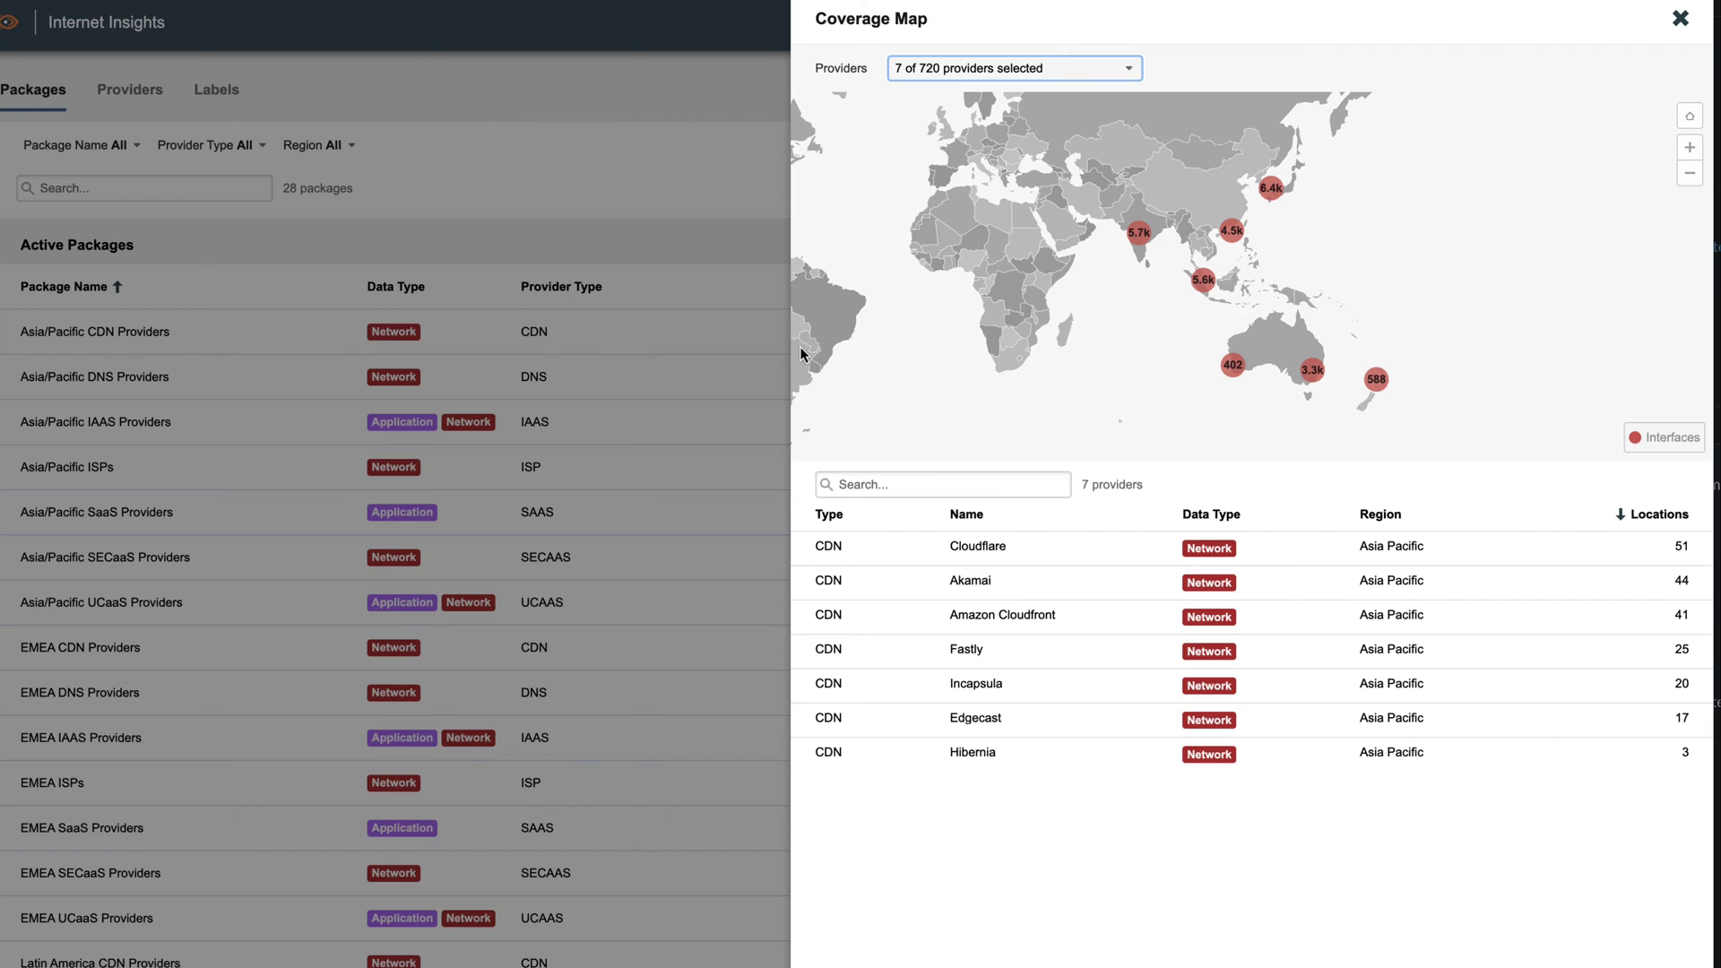
{"action": "mouse_move", "coordinate": [1137, 233]}
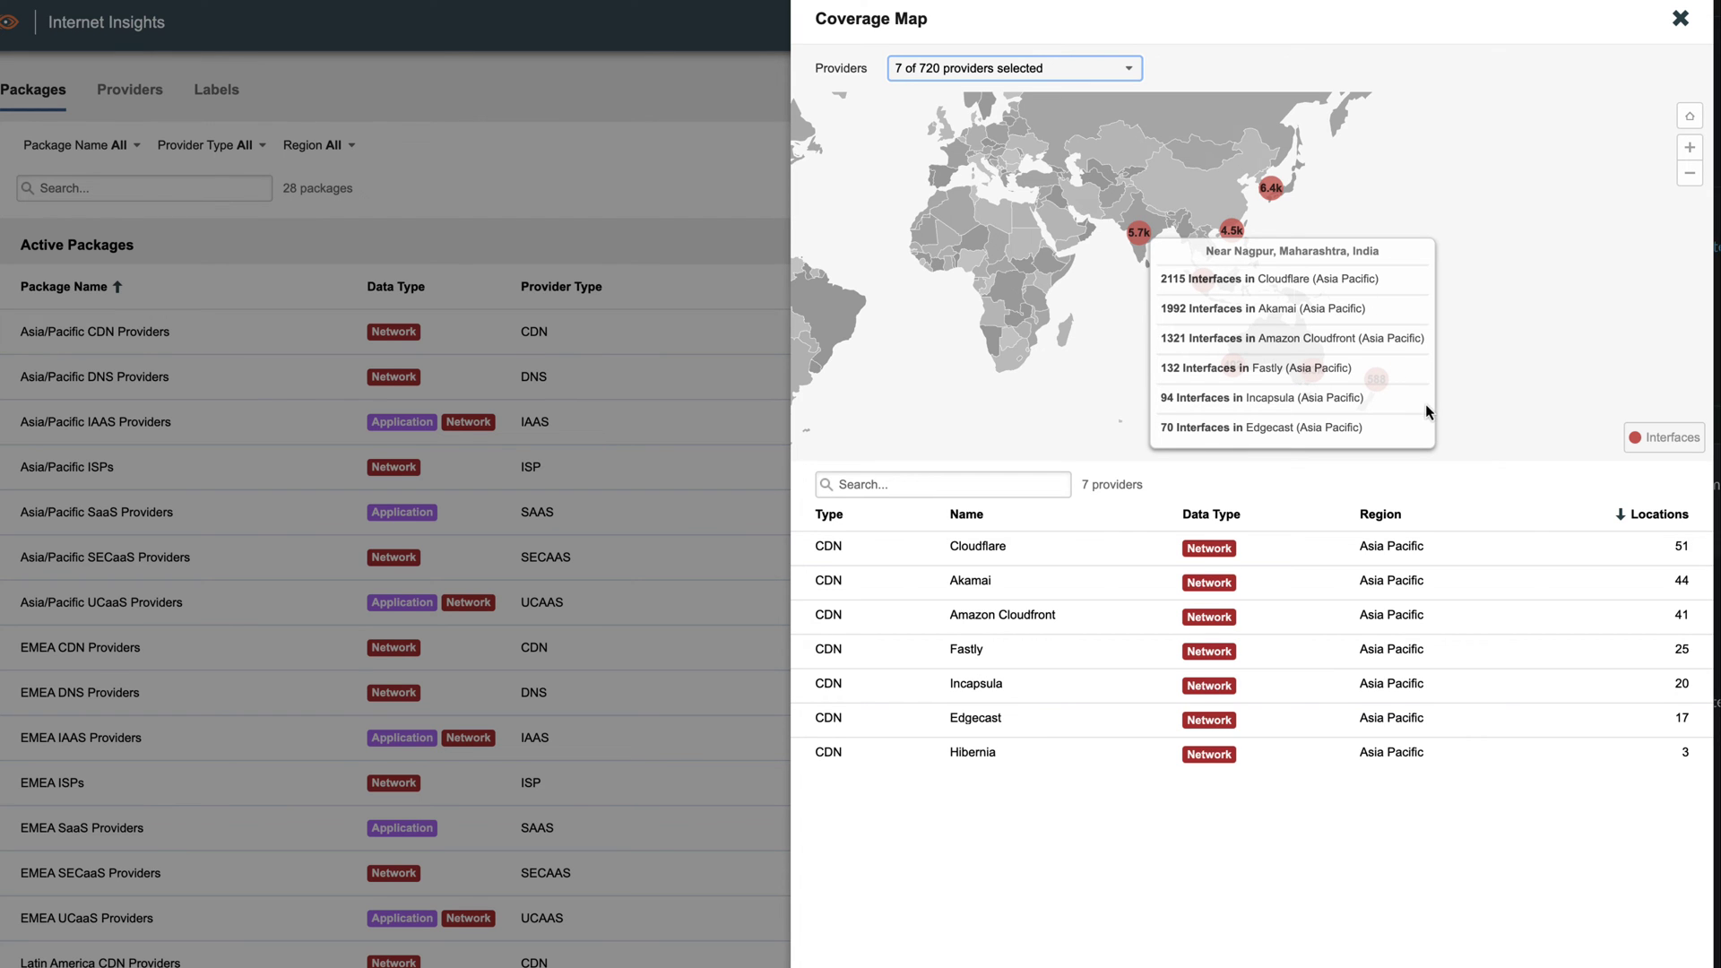
- Search all providers for 'comcast' and open Comcast's EMEA coverage map
{"action": "mouse_move", "coordinate": [1382, 385]}
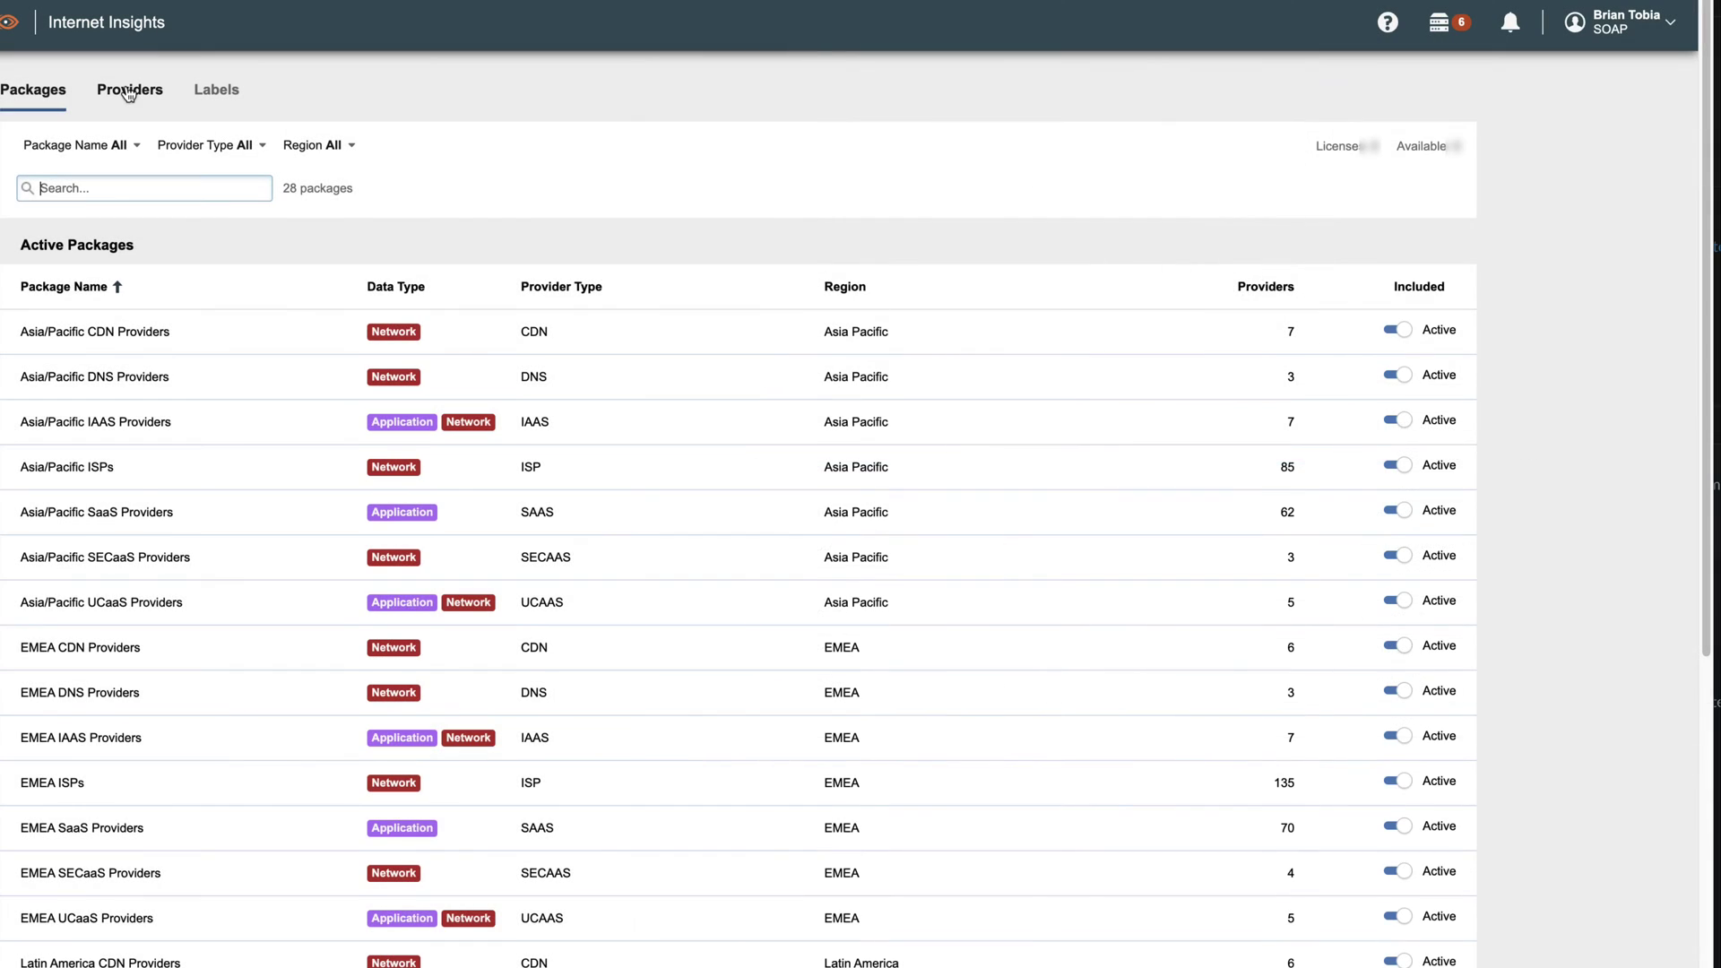
{"action": "left_click", "coordinate": [130, 90]}
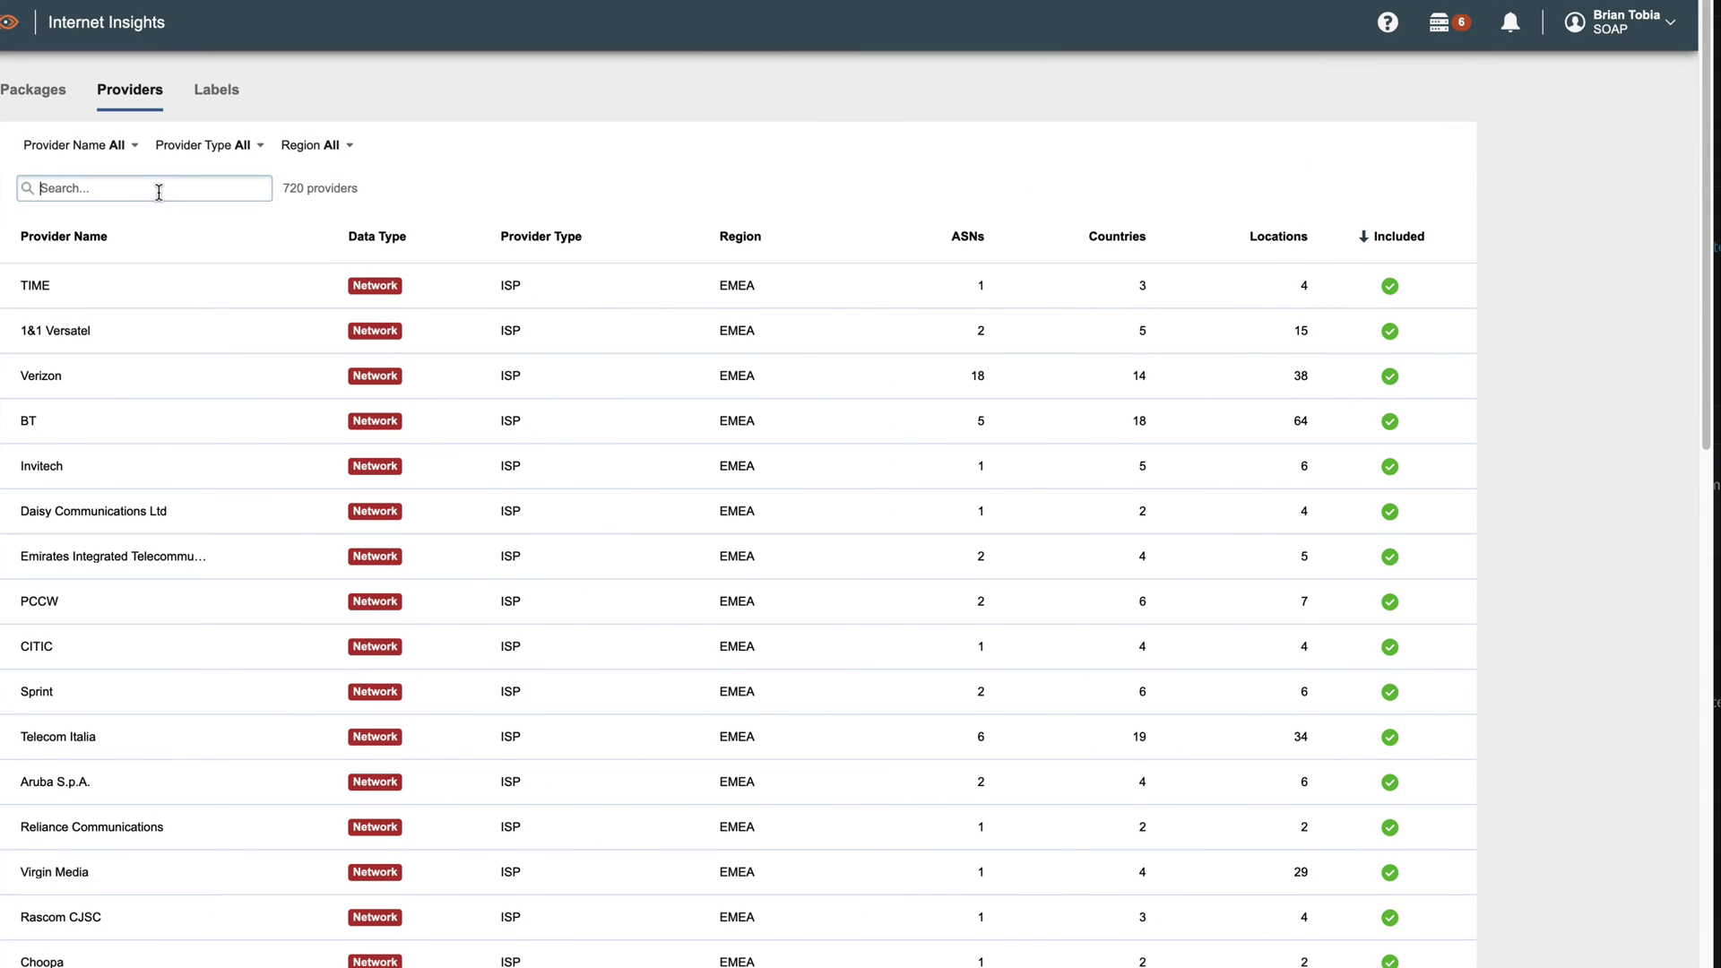
{"action": "type", "text": "comcast"}
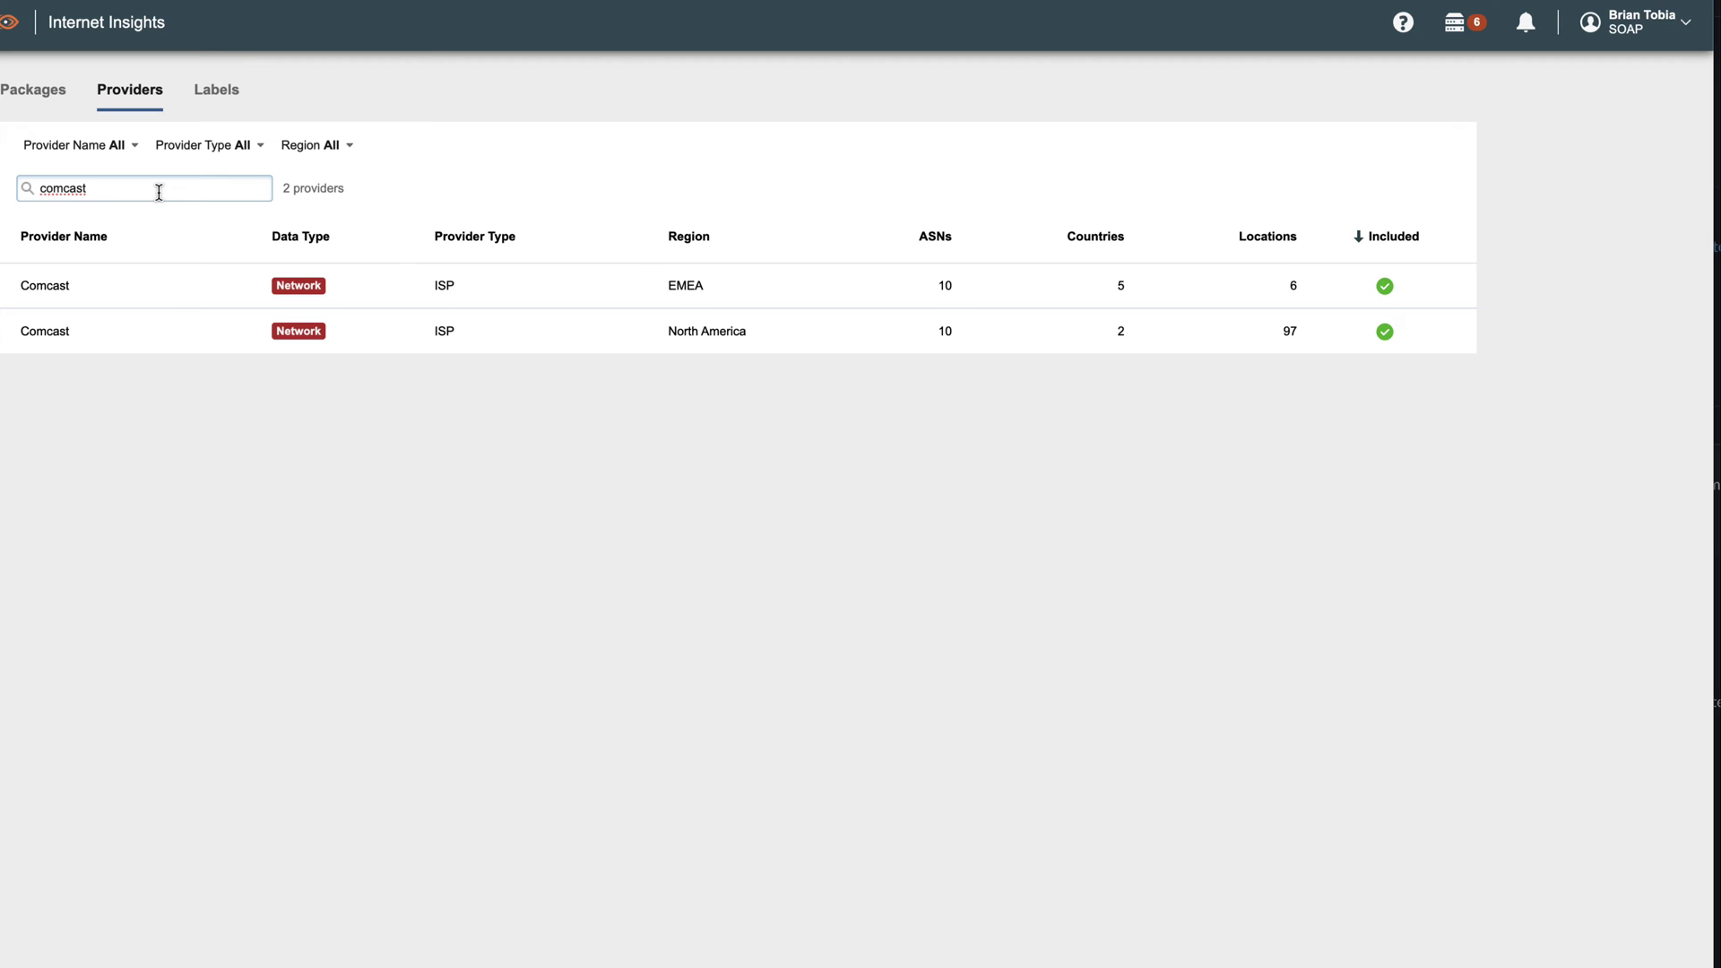
{"action": "left_click", "coordinate": [167, 282]}
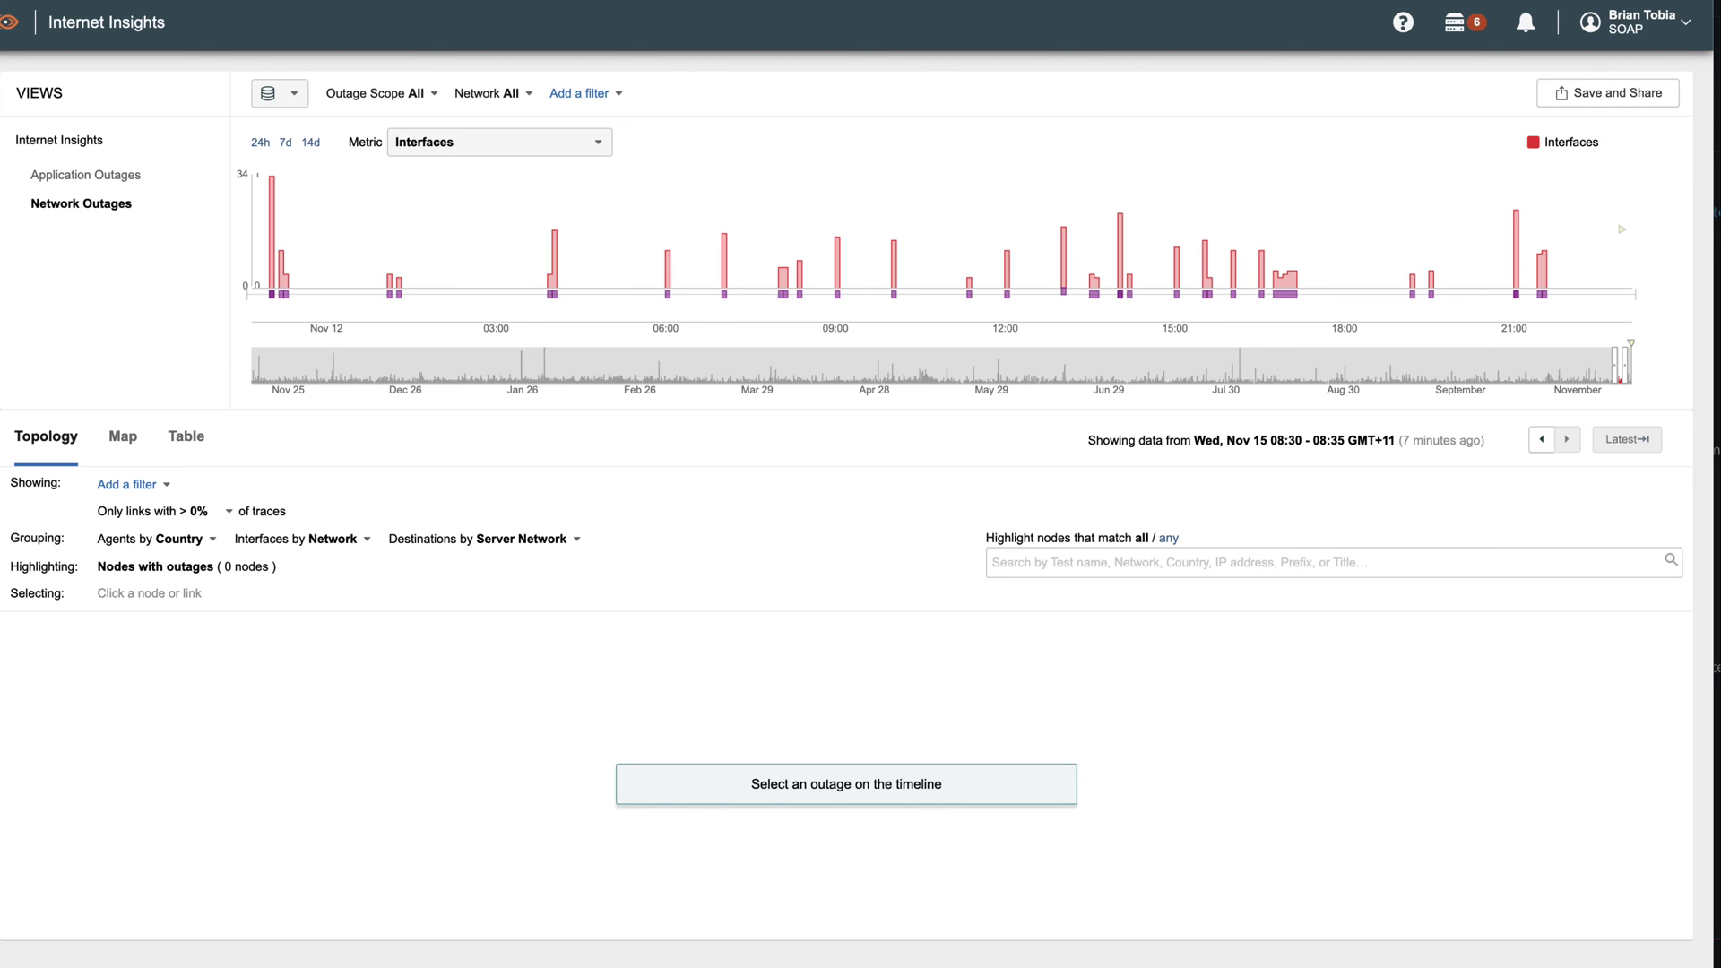
- Keep the Interfaces metric and show the Nov 12 21:25 outage topology through Comcast
{"action": "left_click", "coordinate": [439, 157]}
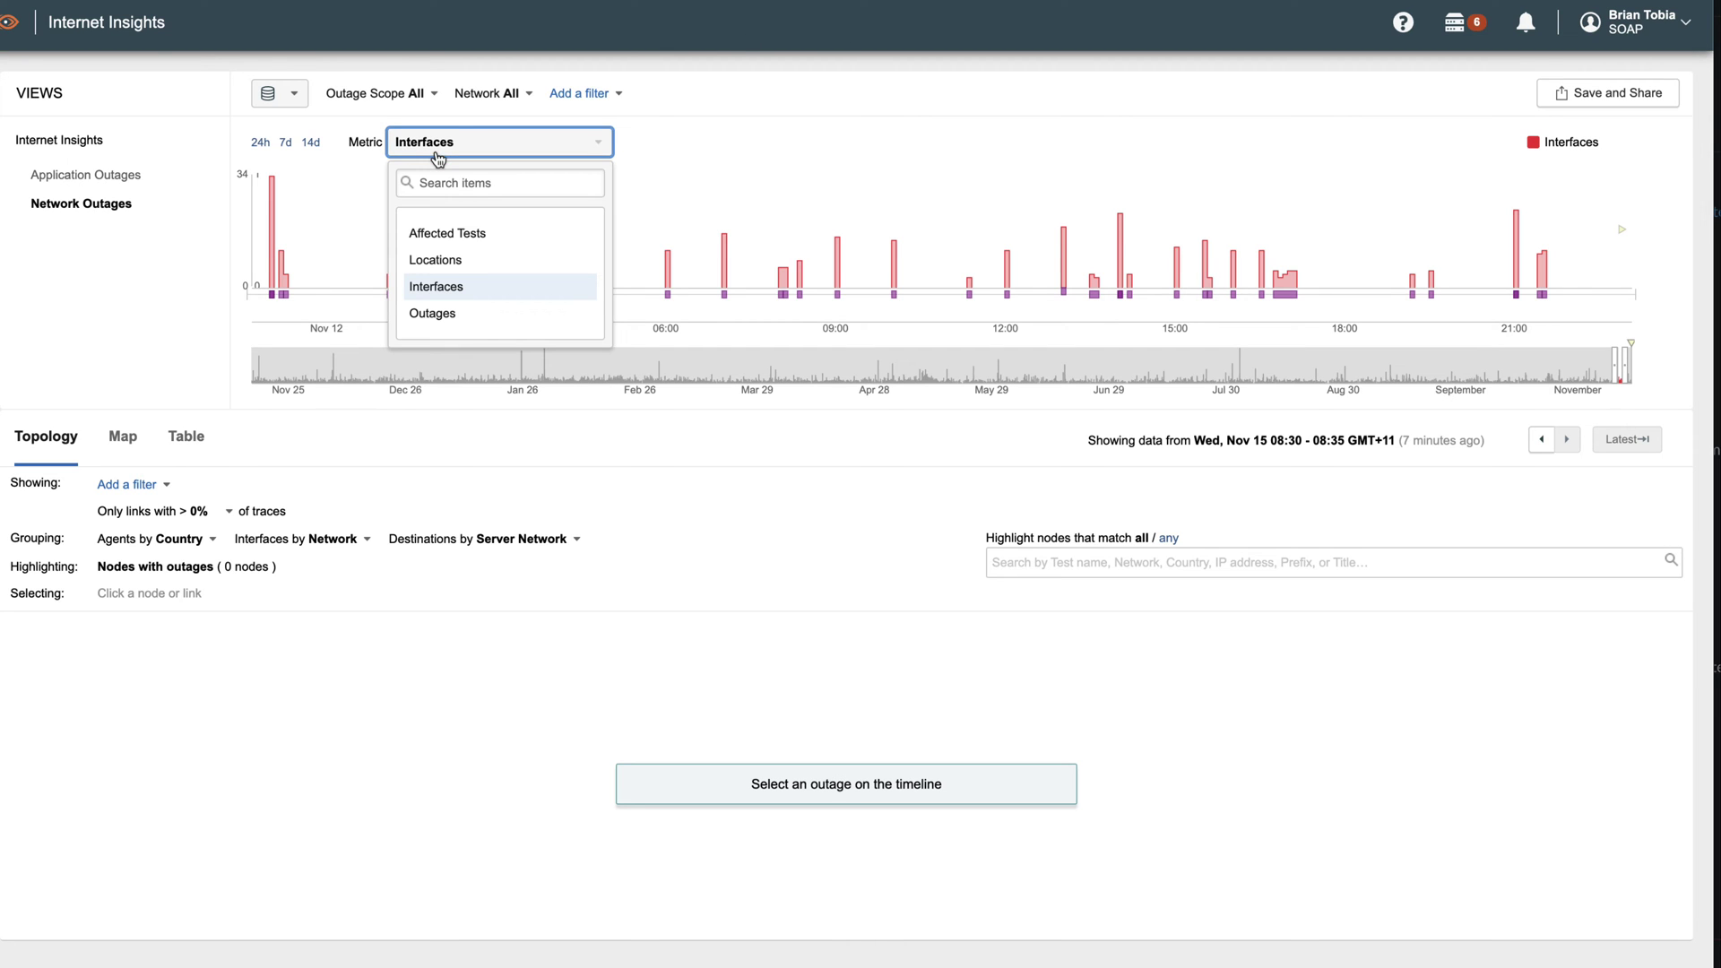
{"action": "left_click", "coordinate": [439, 157]}
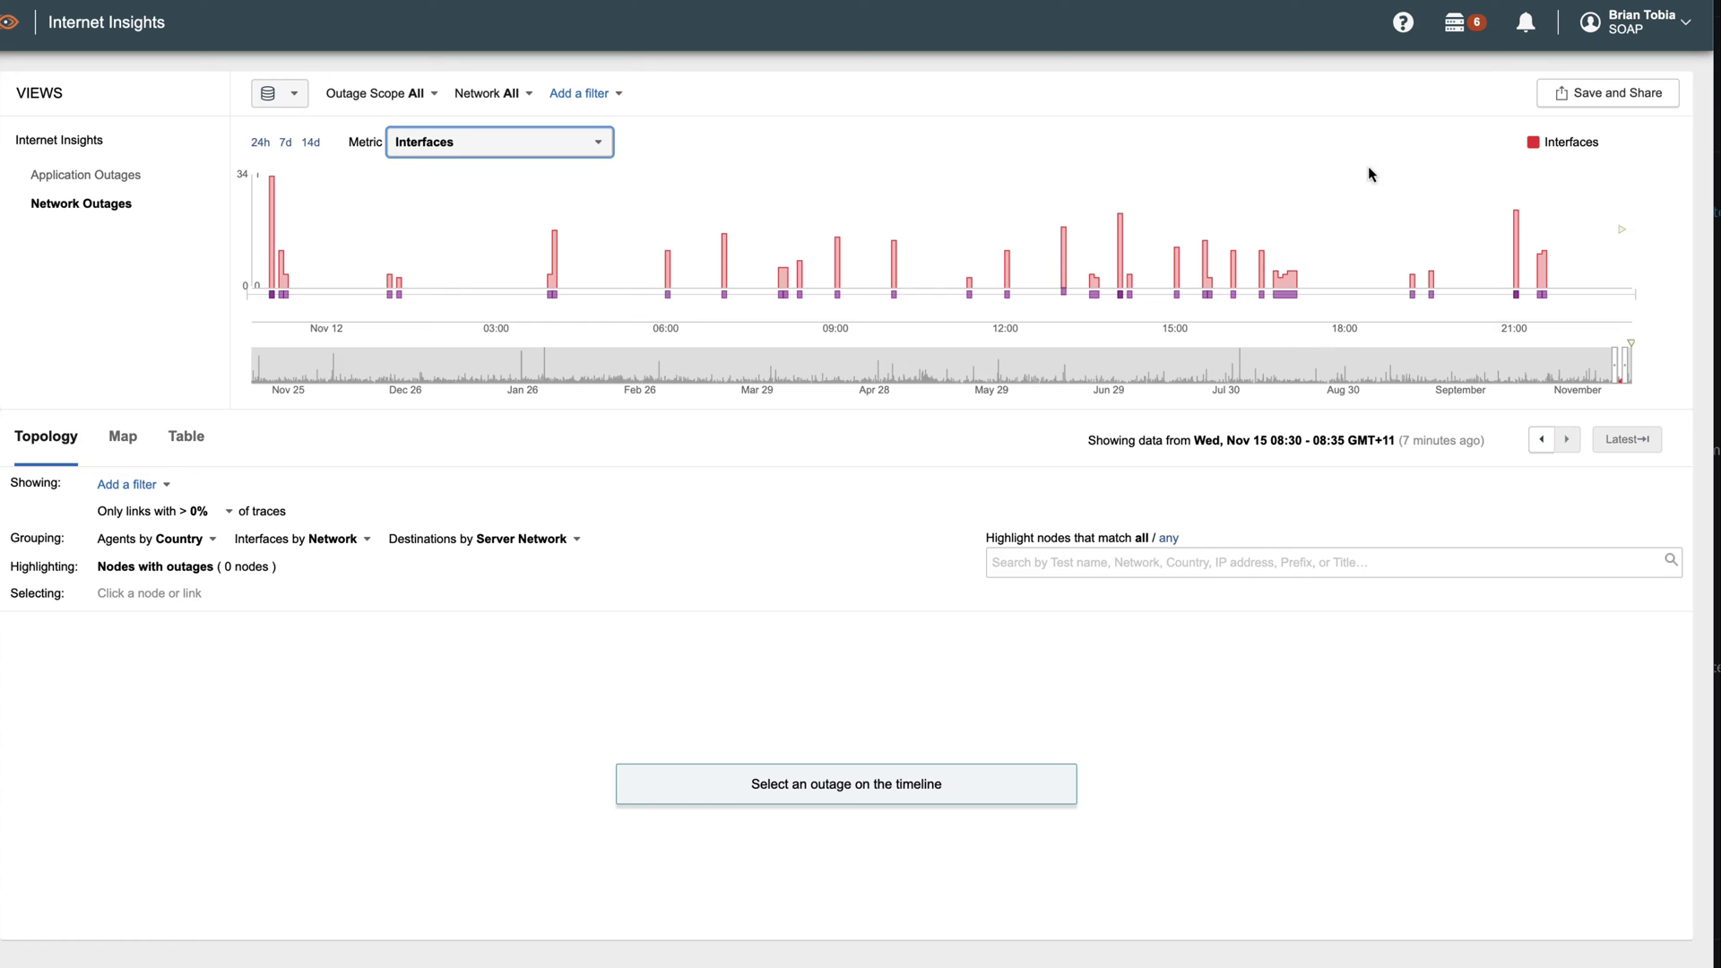
{"action": "left_click", "coordinate": [1544, 292]}
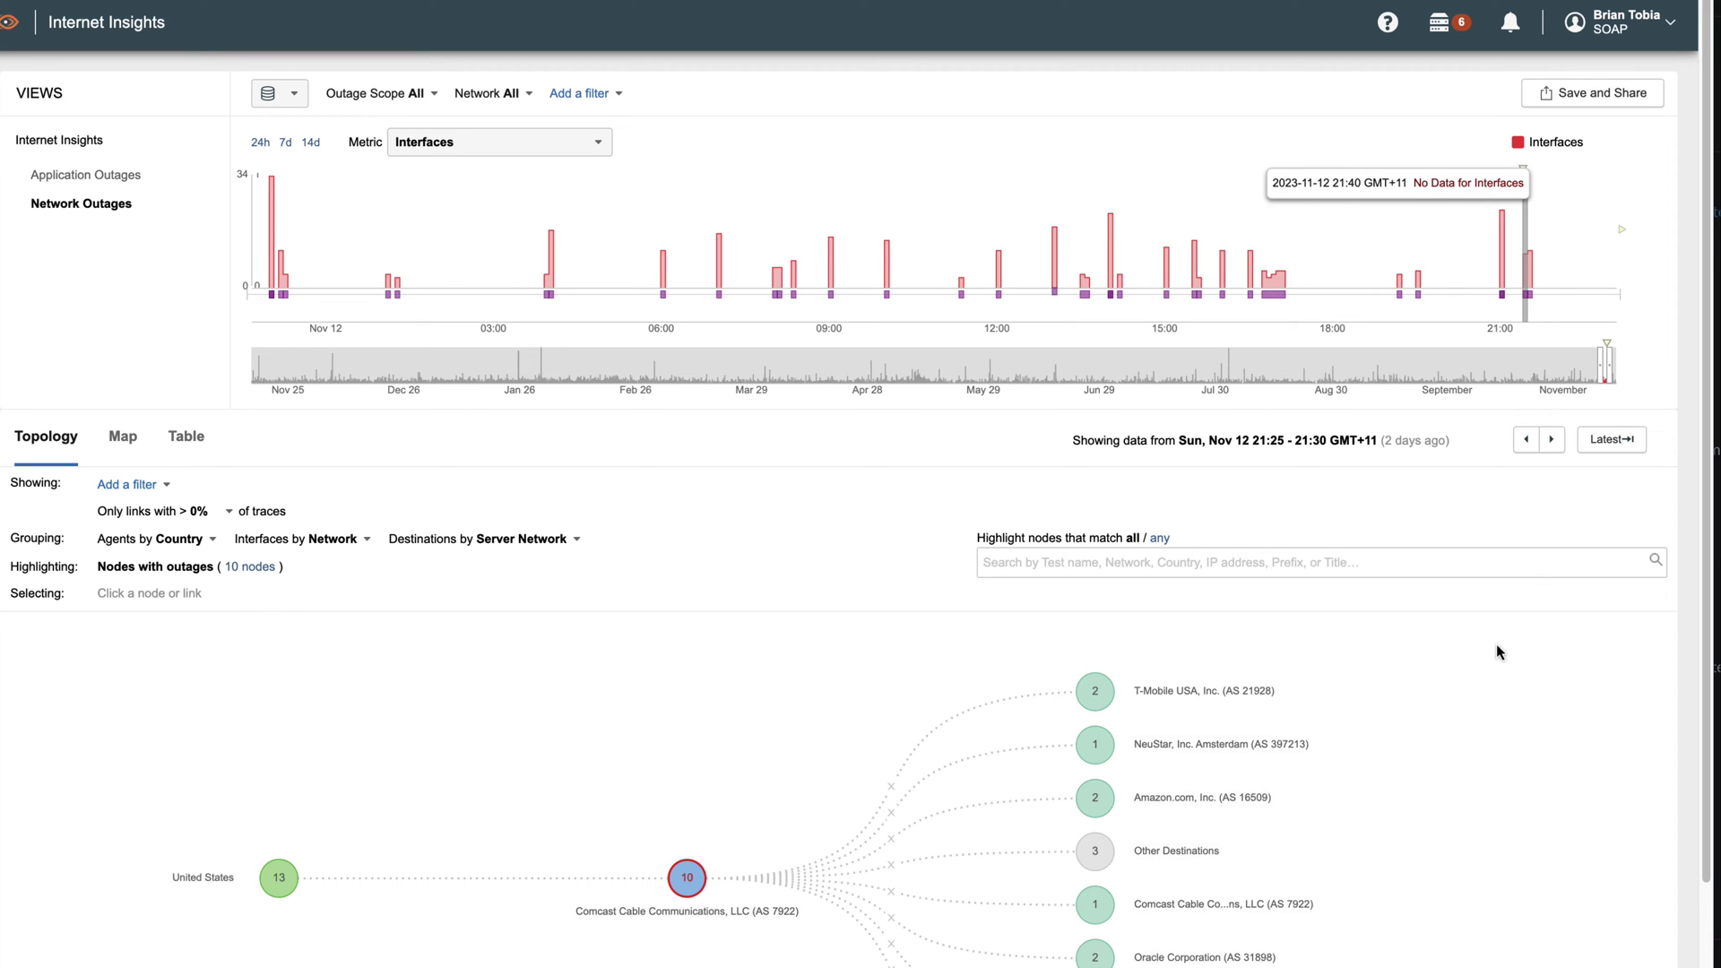
{"action": "scroll", "coordinate": [1497, 646], "scroll_direction": "down", "scroll_amount": 1}
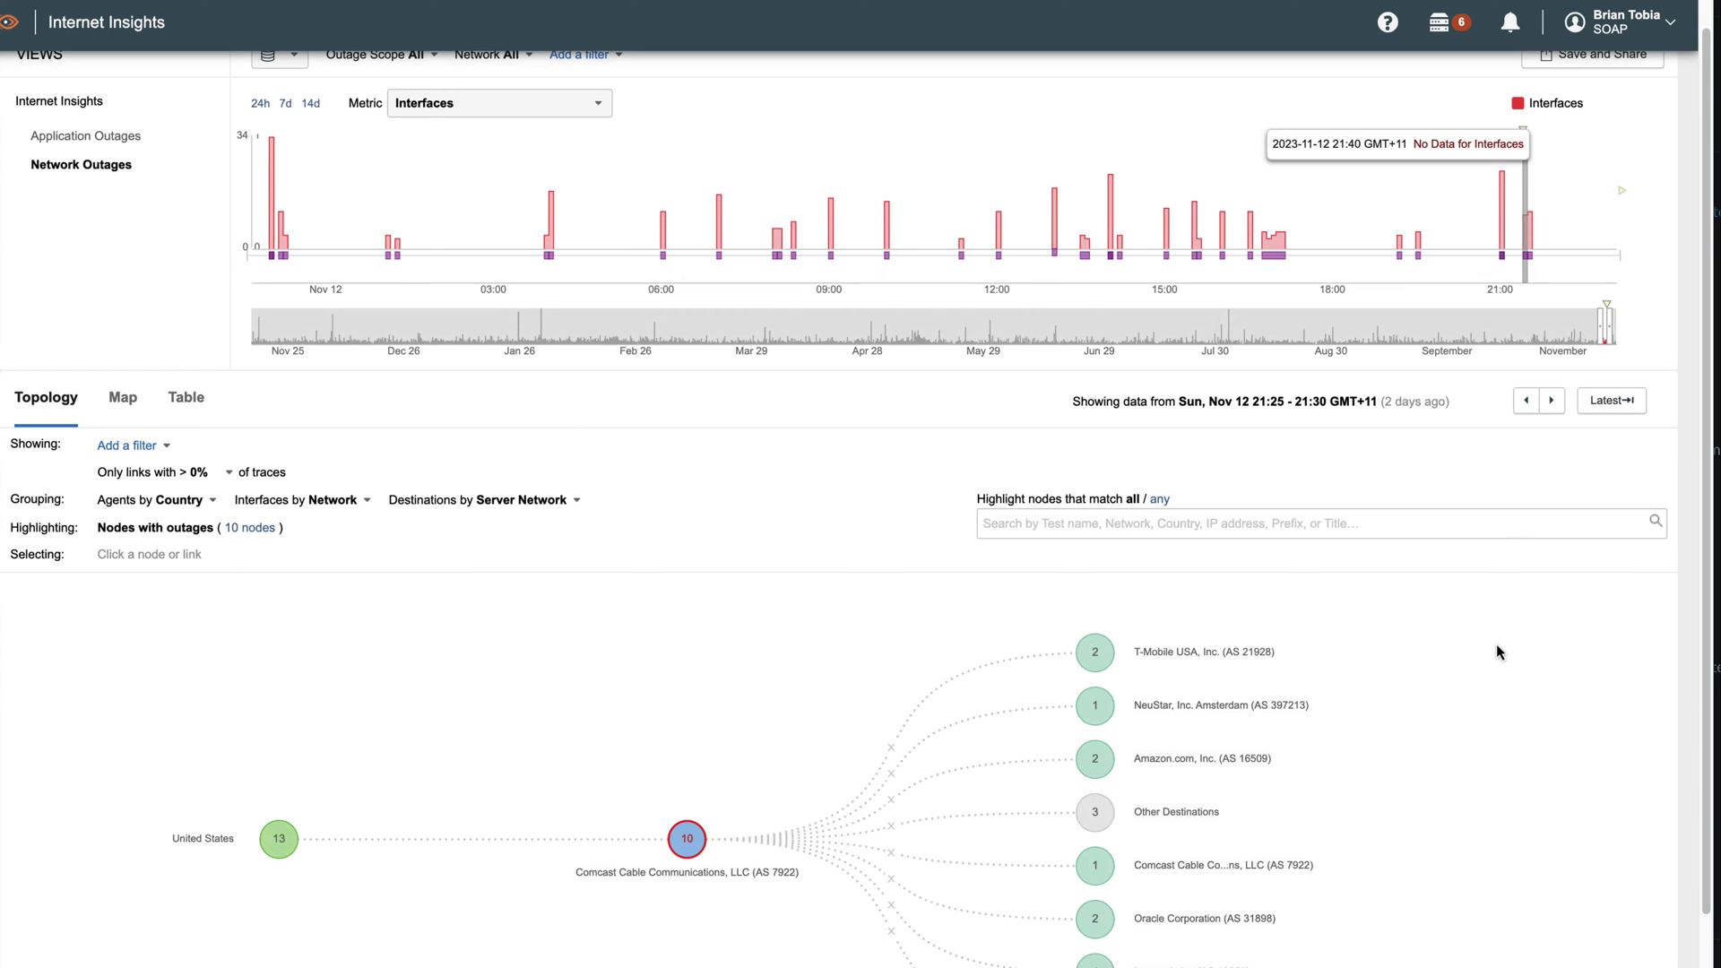
{"action": "scroll", "coordinate": [1497, 644], "scroll_direction": "down", "scroll_amount": 3}
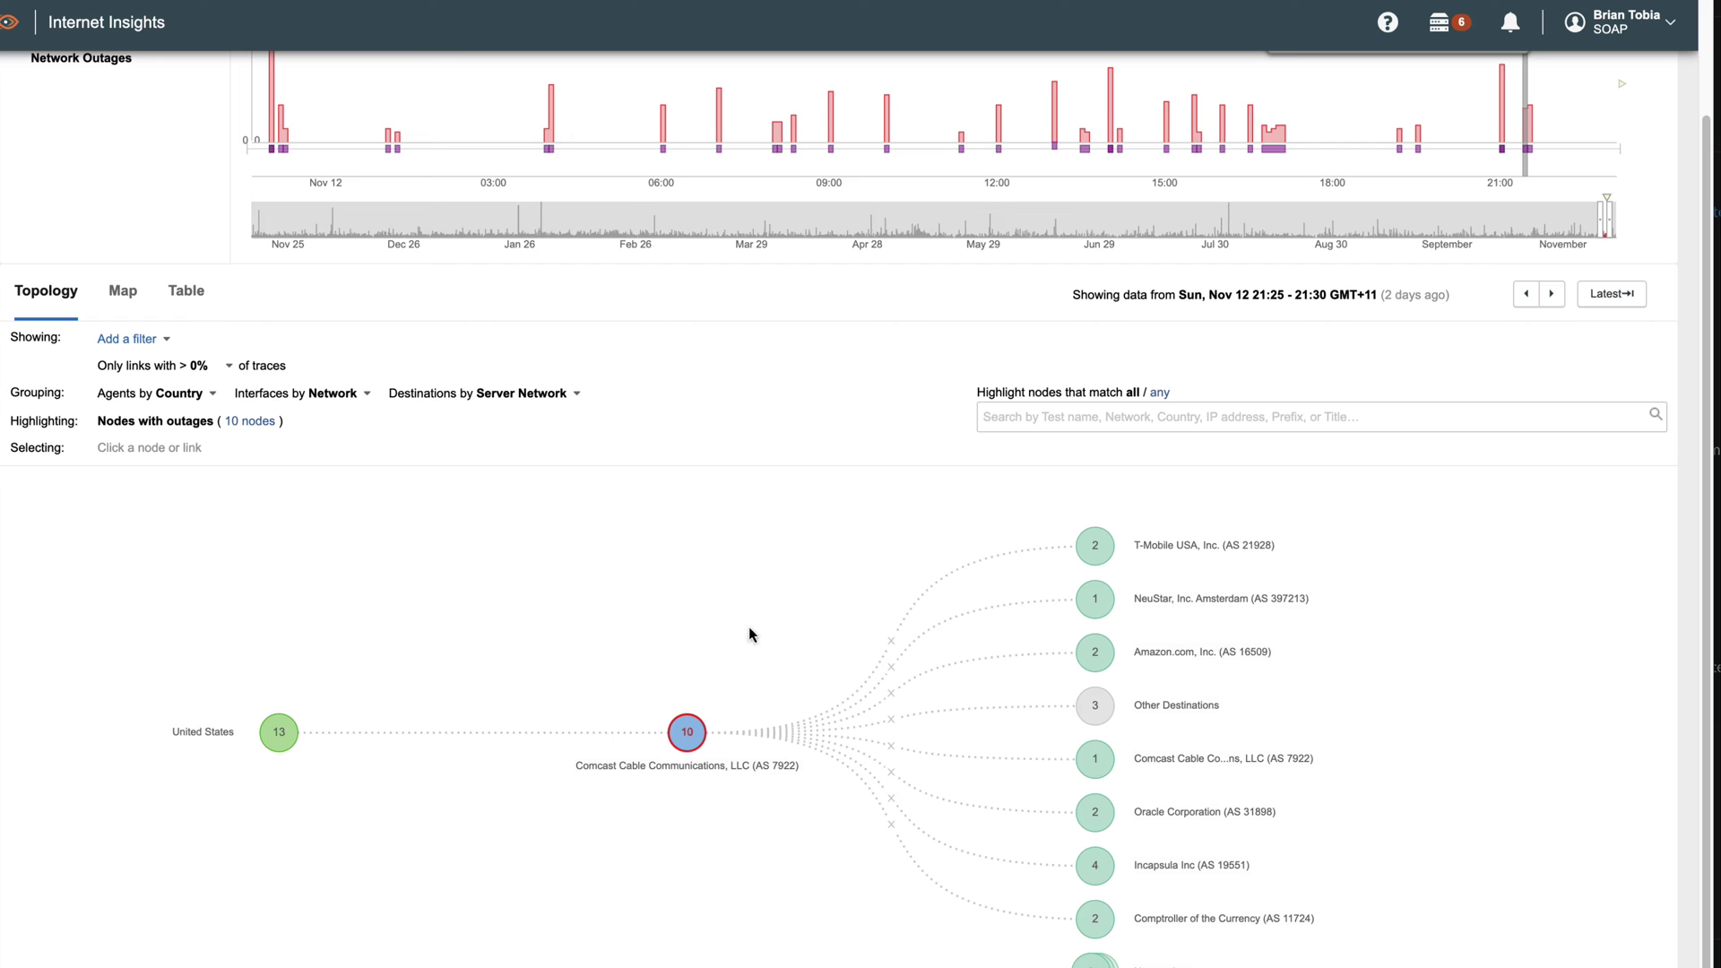
{"action": "mouse_move", "coordinate": [690, 737]}
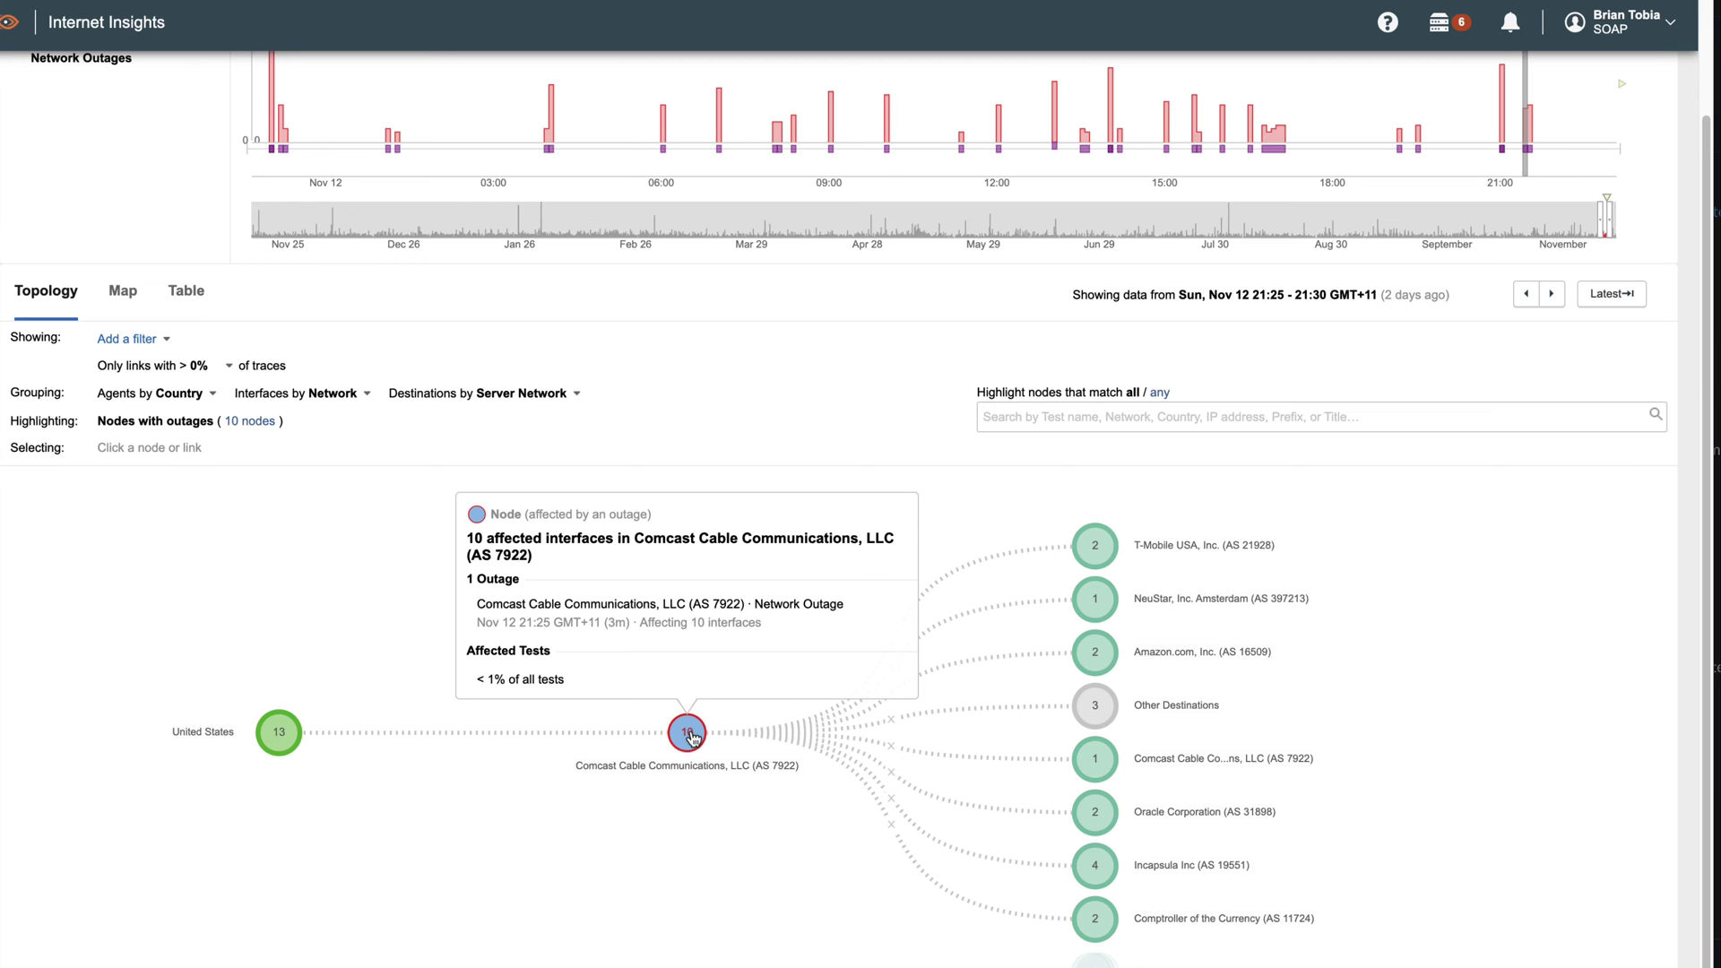
- Filter the topology to Comcast and expand its Dallas node into individual interfaces
{"action": "left_click", "coordinate": [690, 737]}
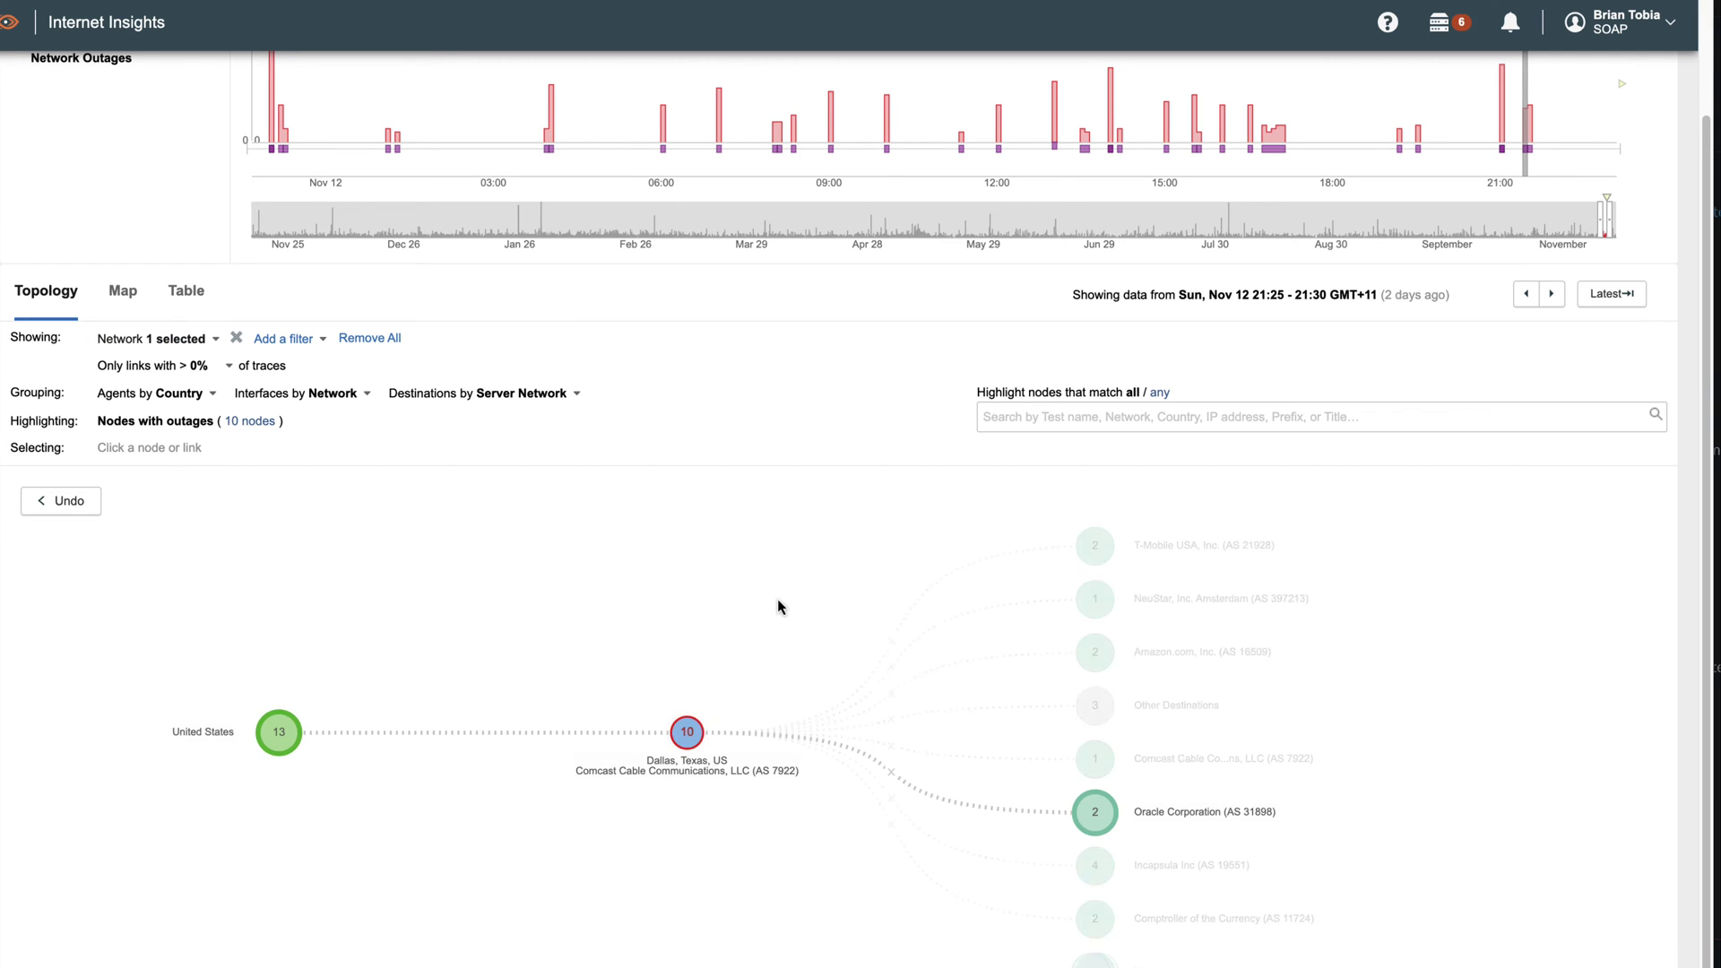
{"action": "left_click", "coordinate": [690, 734]}
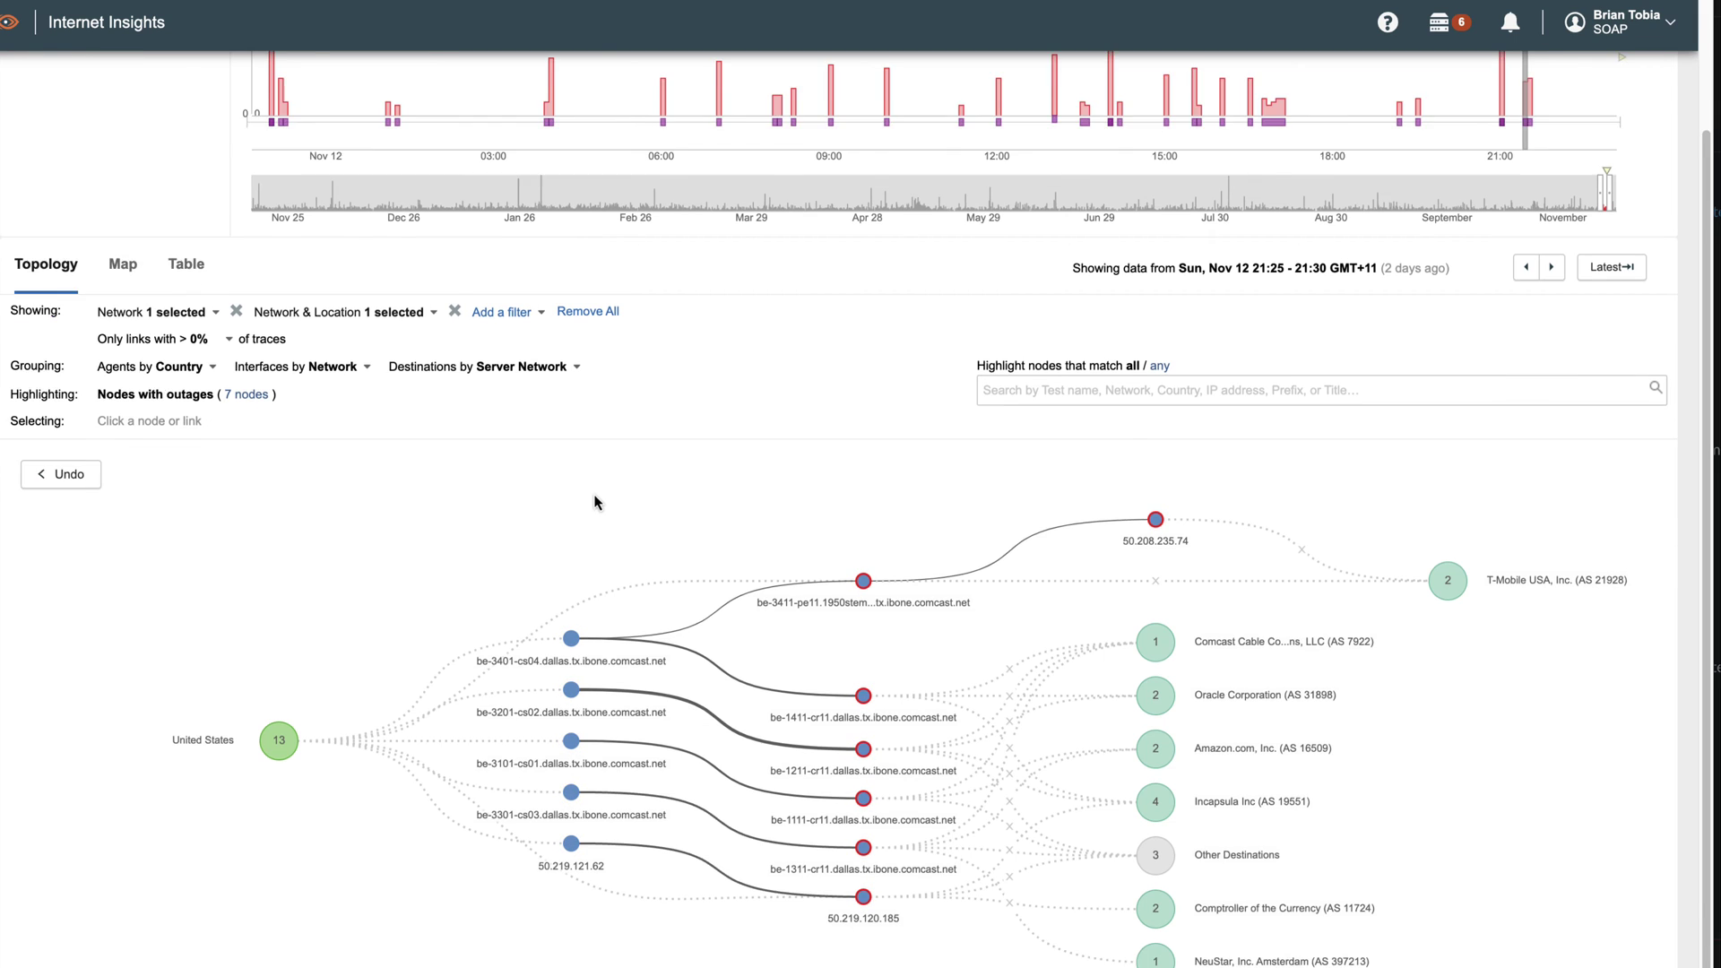
{"action": "scroll", "coordinate": [484, 603], "scroll_direction": "up", "scroll_amount": 3}
{"action": "left_click", "coordinate": [398, 103]}
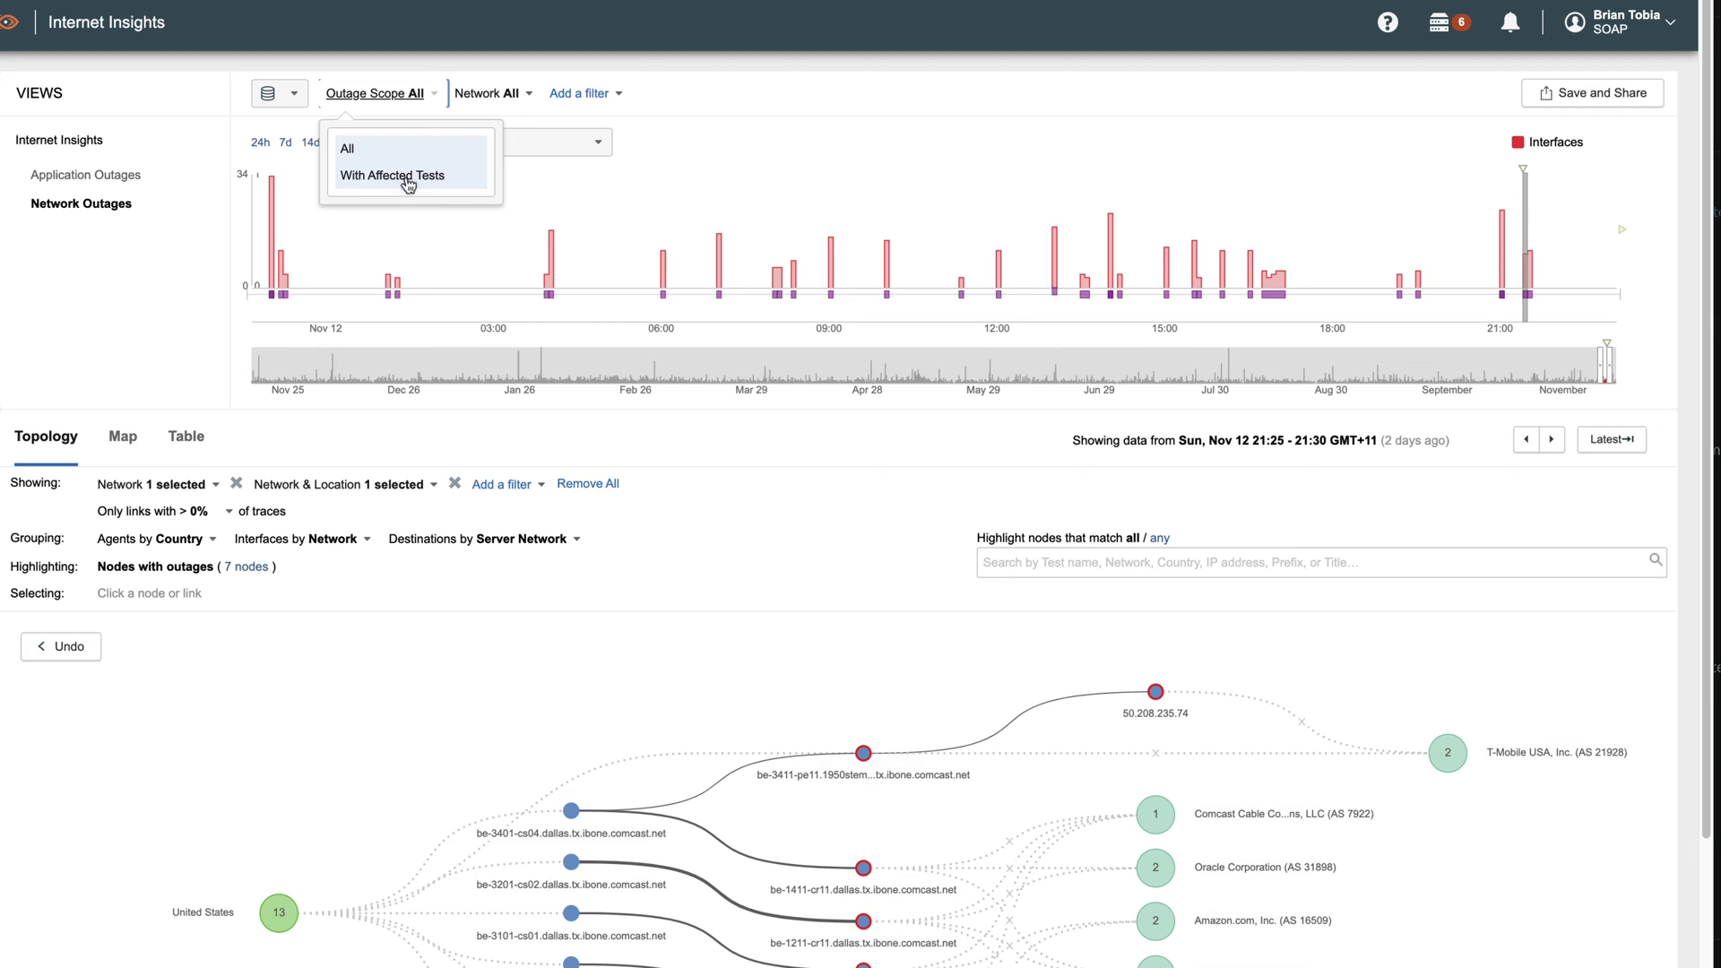
{"action": "left_click", "coordinate": [511, 94]}
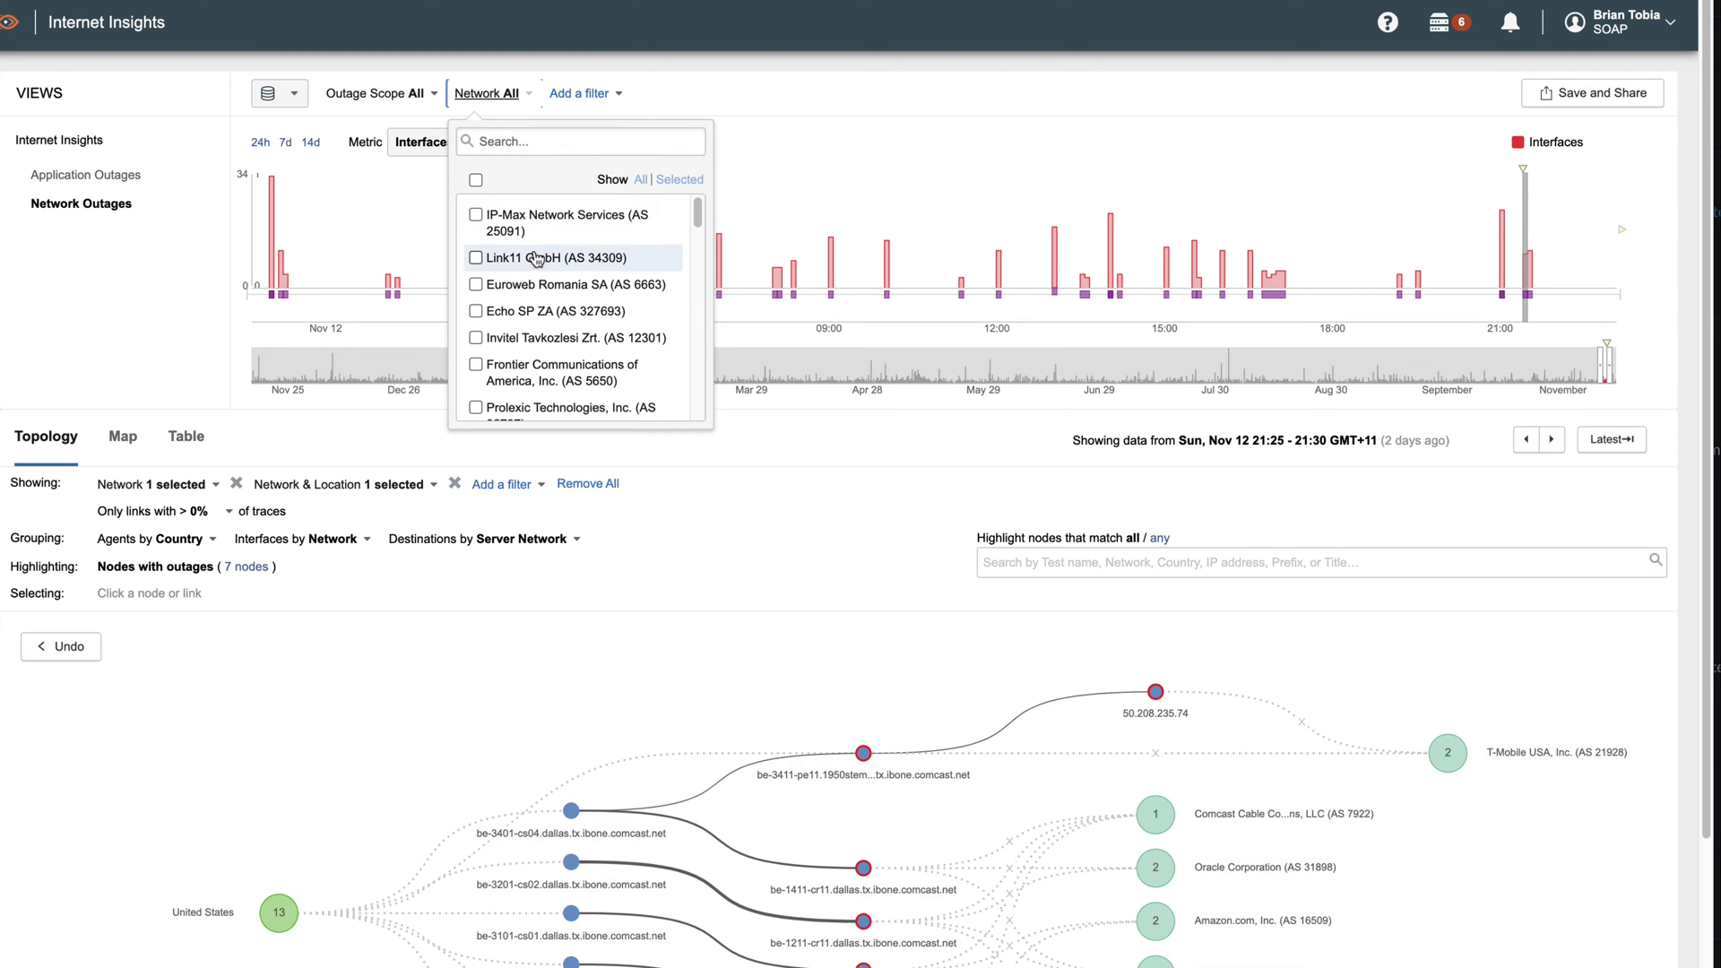
{"action": "left_click", "coordinate": [505, 94]}
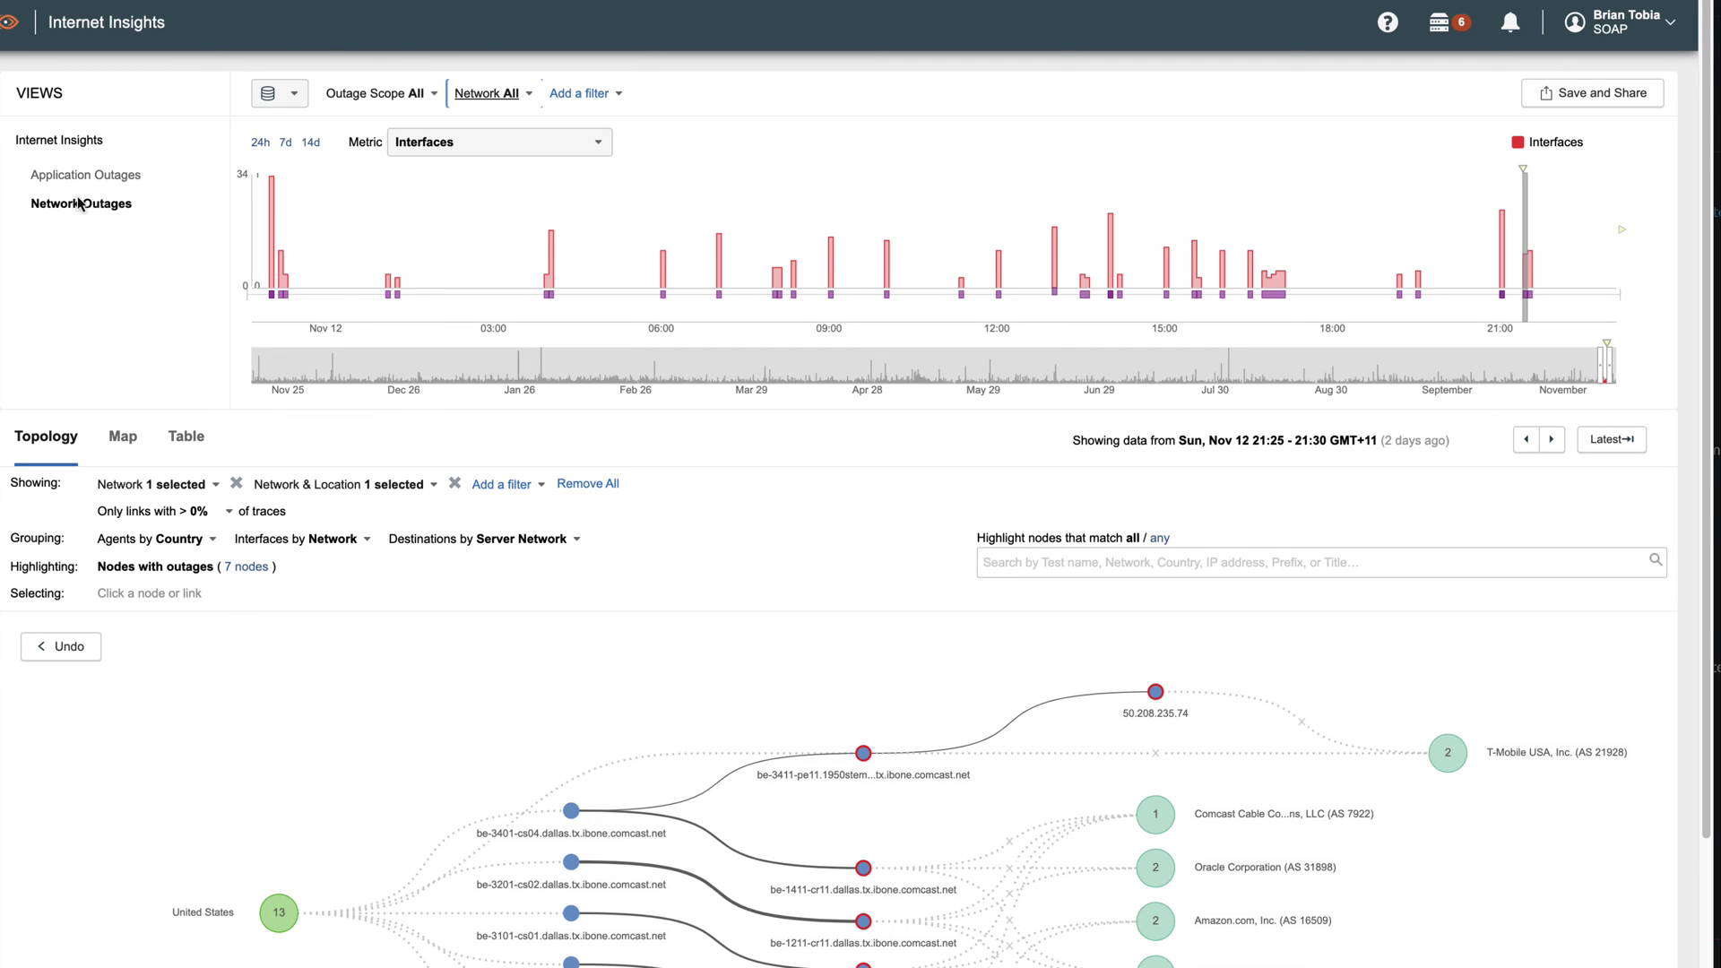
{"action": "scroll", "coordinate": [142, 763], "scroll_direction": "down", "scroll_amount": 3}
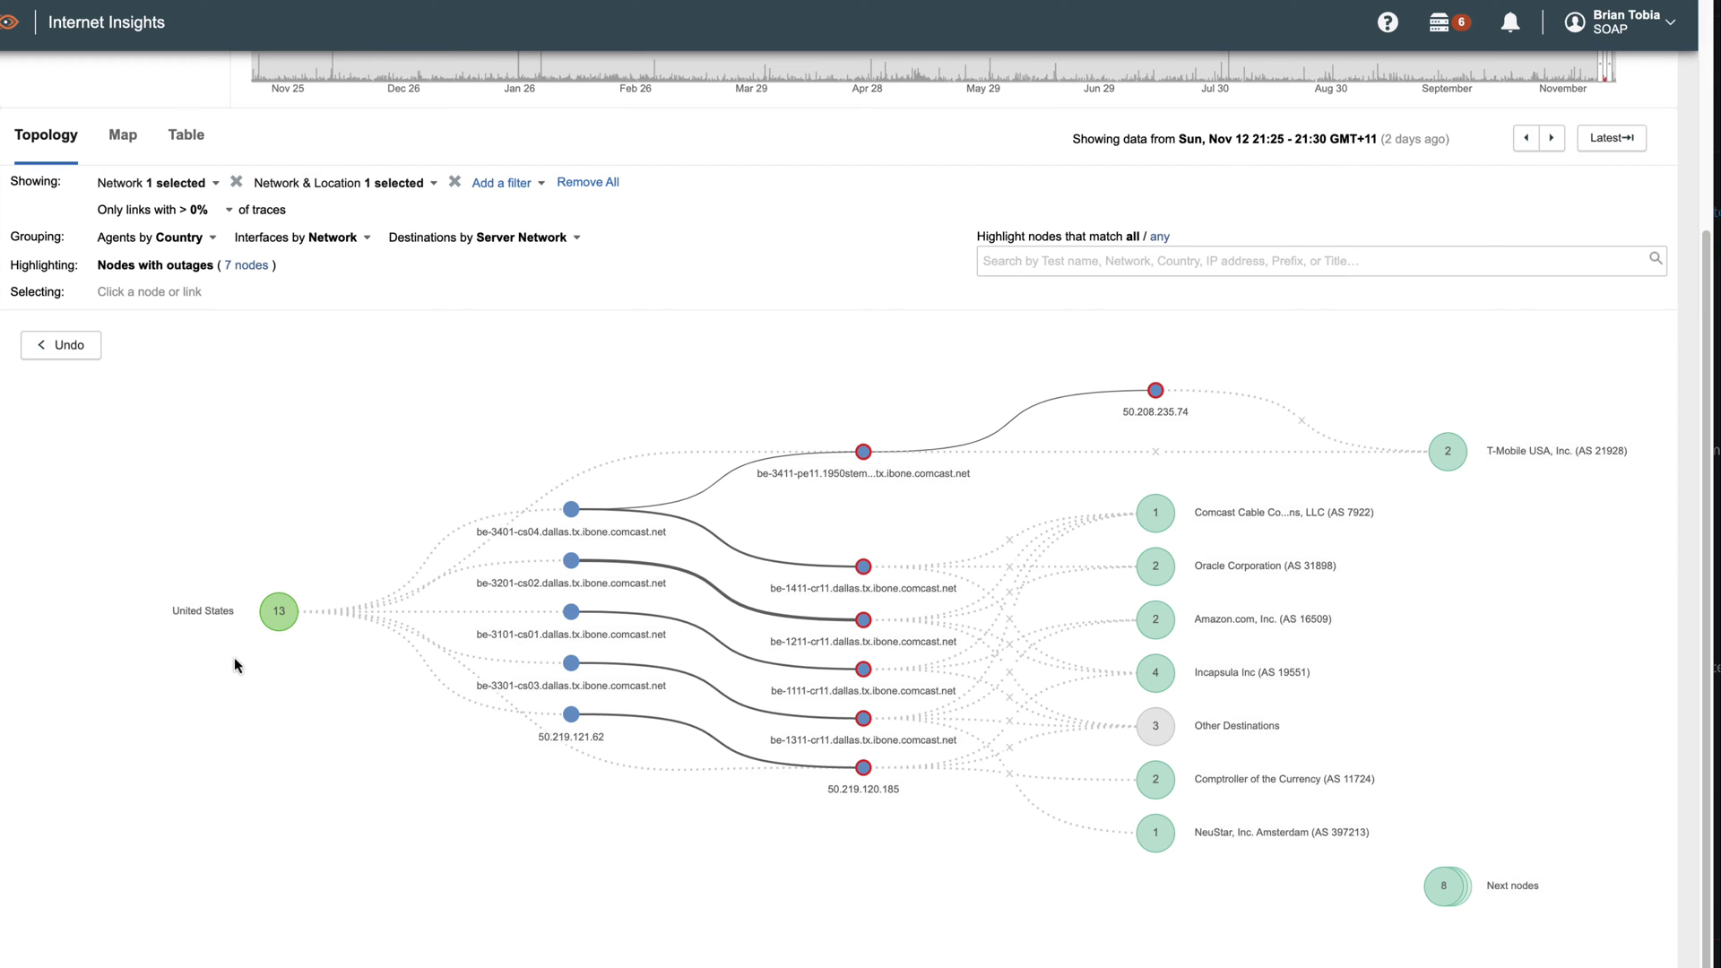
- Review the agent, interface and destination grouping options, leaving all unchanged
{"action": "left_click", "coordinate": [215, 238]}
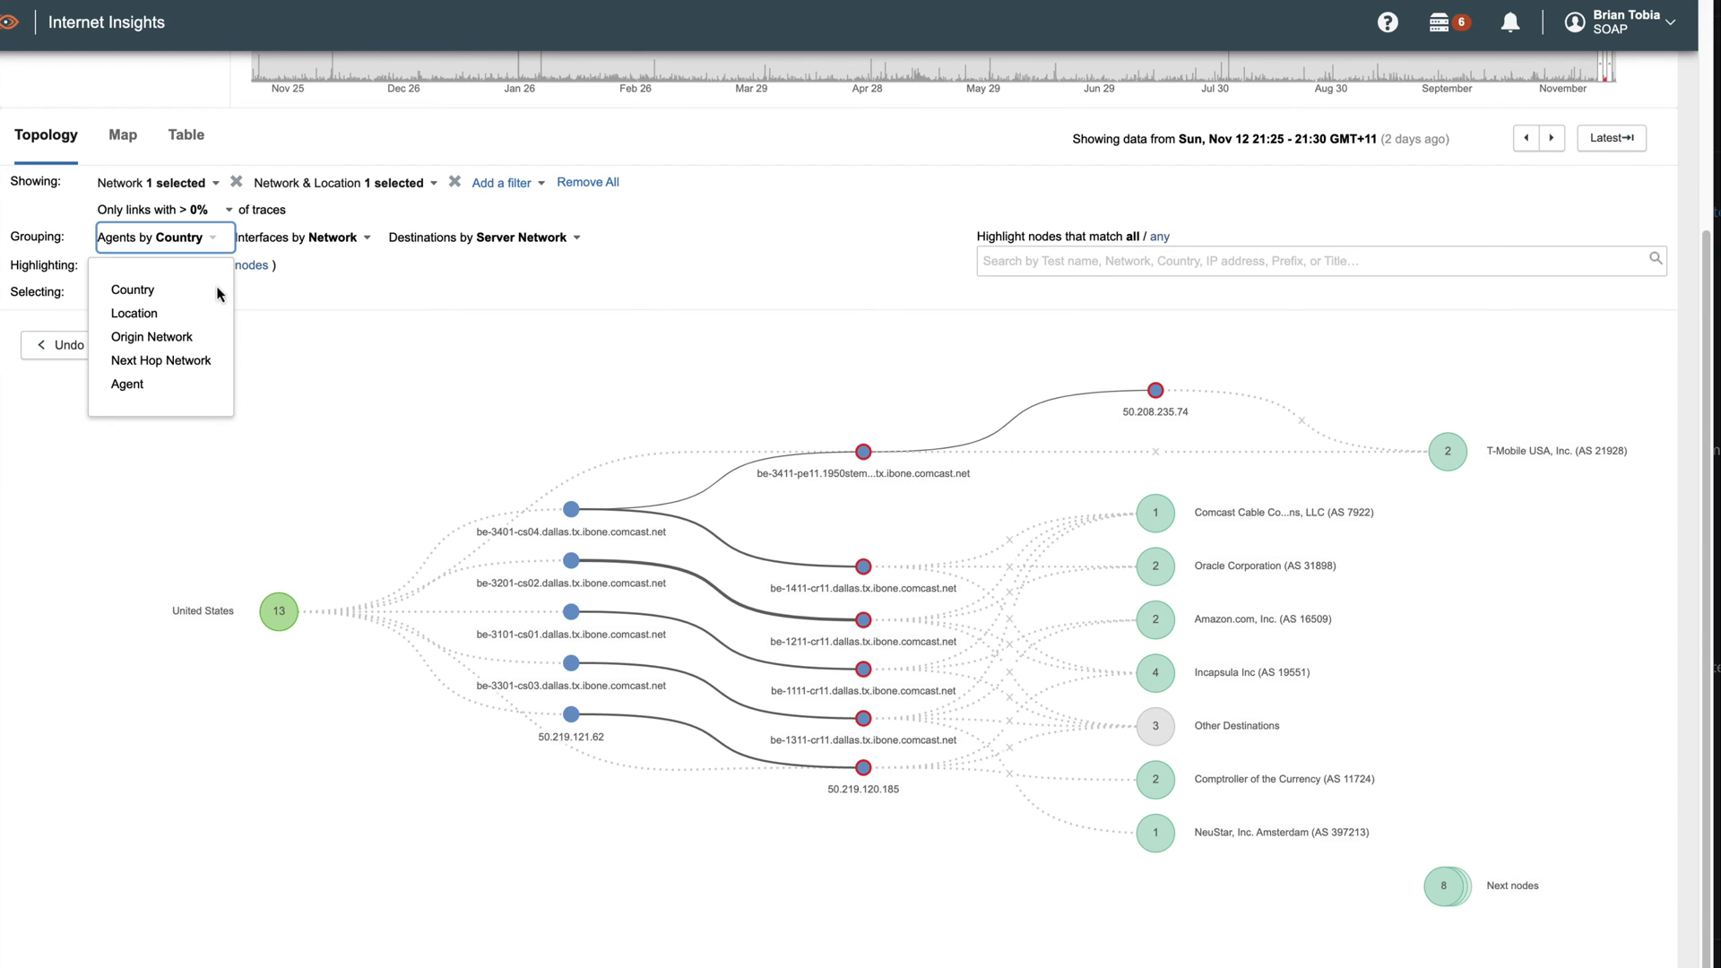
{"action": "left_click", "coordinate": [262, 346]}
{"action": "left_click", "coordinate": [335, 247]}
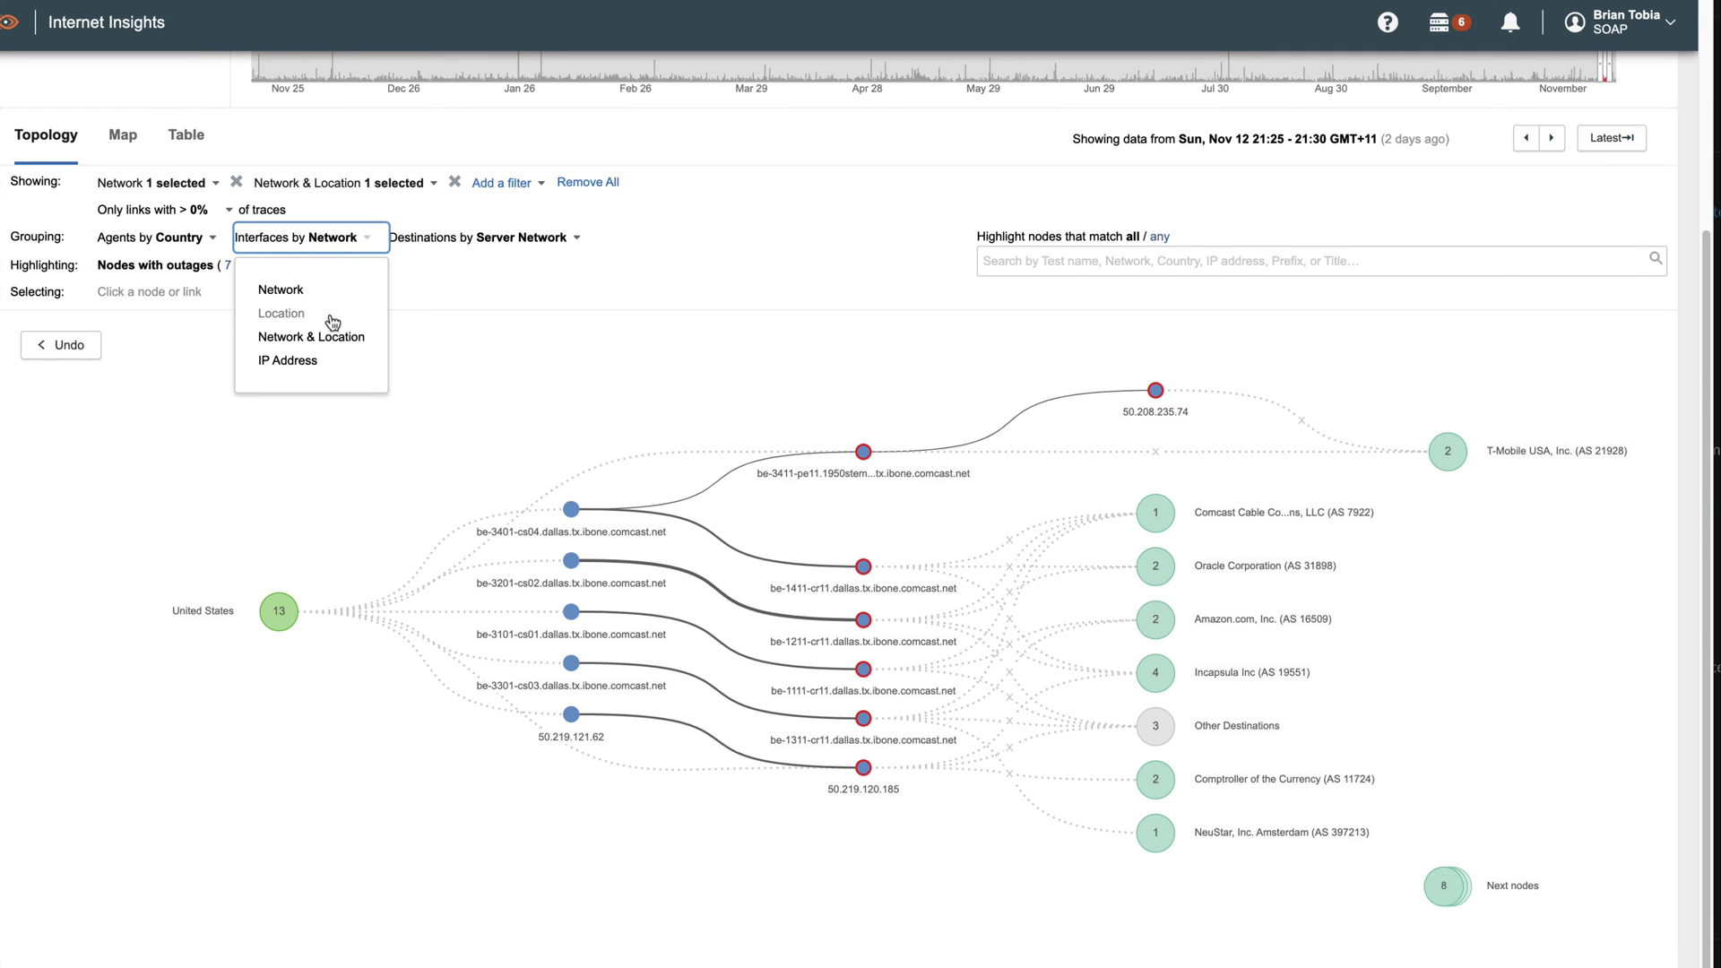
{"action": "left_click", "coordinate": [539, 246]}
{"action": "left_click", "coordinate": [538, 246]}
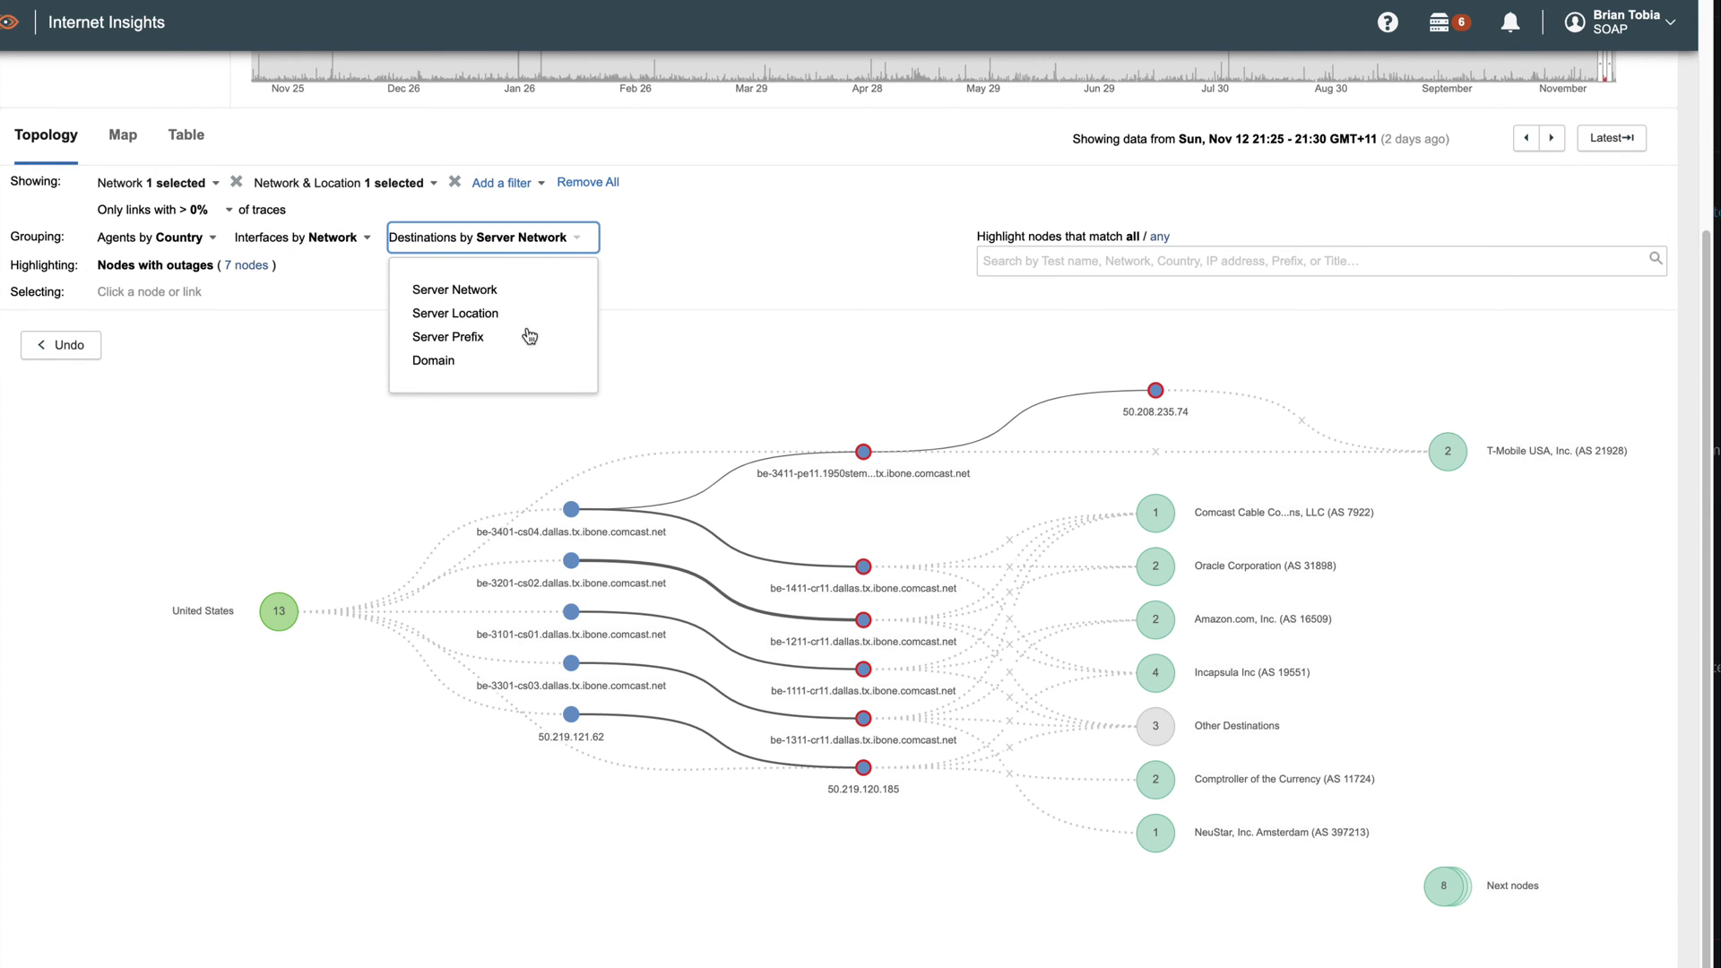
{"action": "left_click", "coordinate": [707, 282]}
{"action": "scroll", "coordinate": [707, 283], "scroll_direction": "up", "scroll_amount": 3}
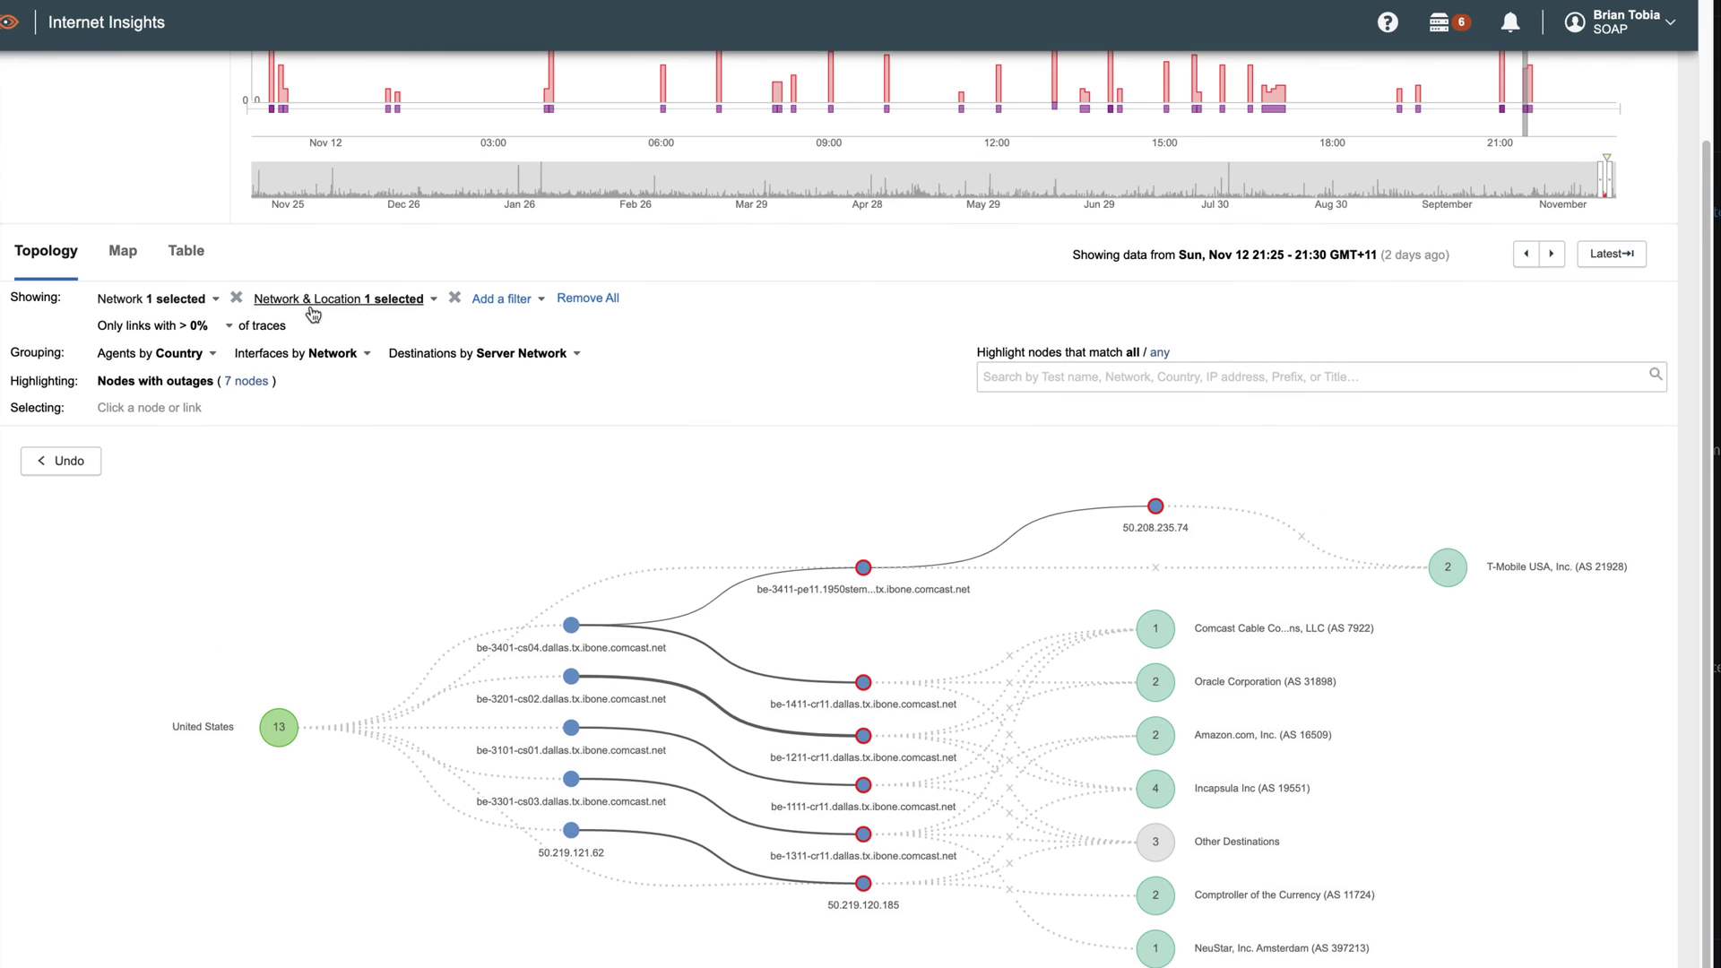
- View the outage on the map, then open Comcast's 10 Dallas interfaces from the table
{"action": "left_click", "coordinate": [127, 251]}
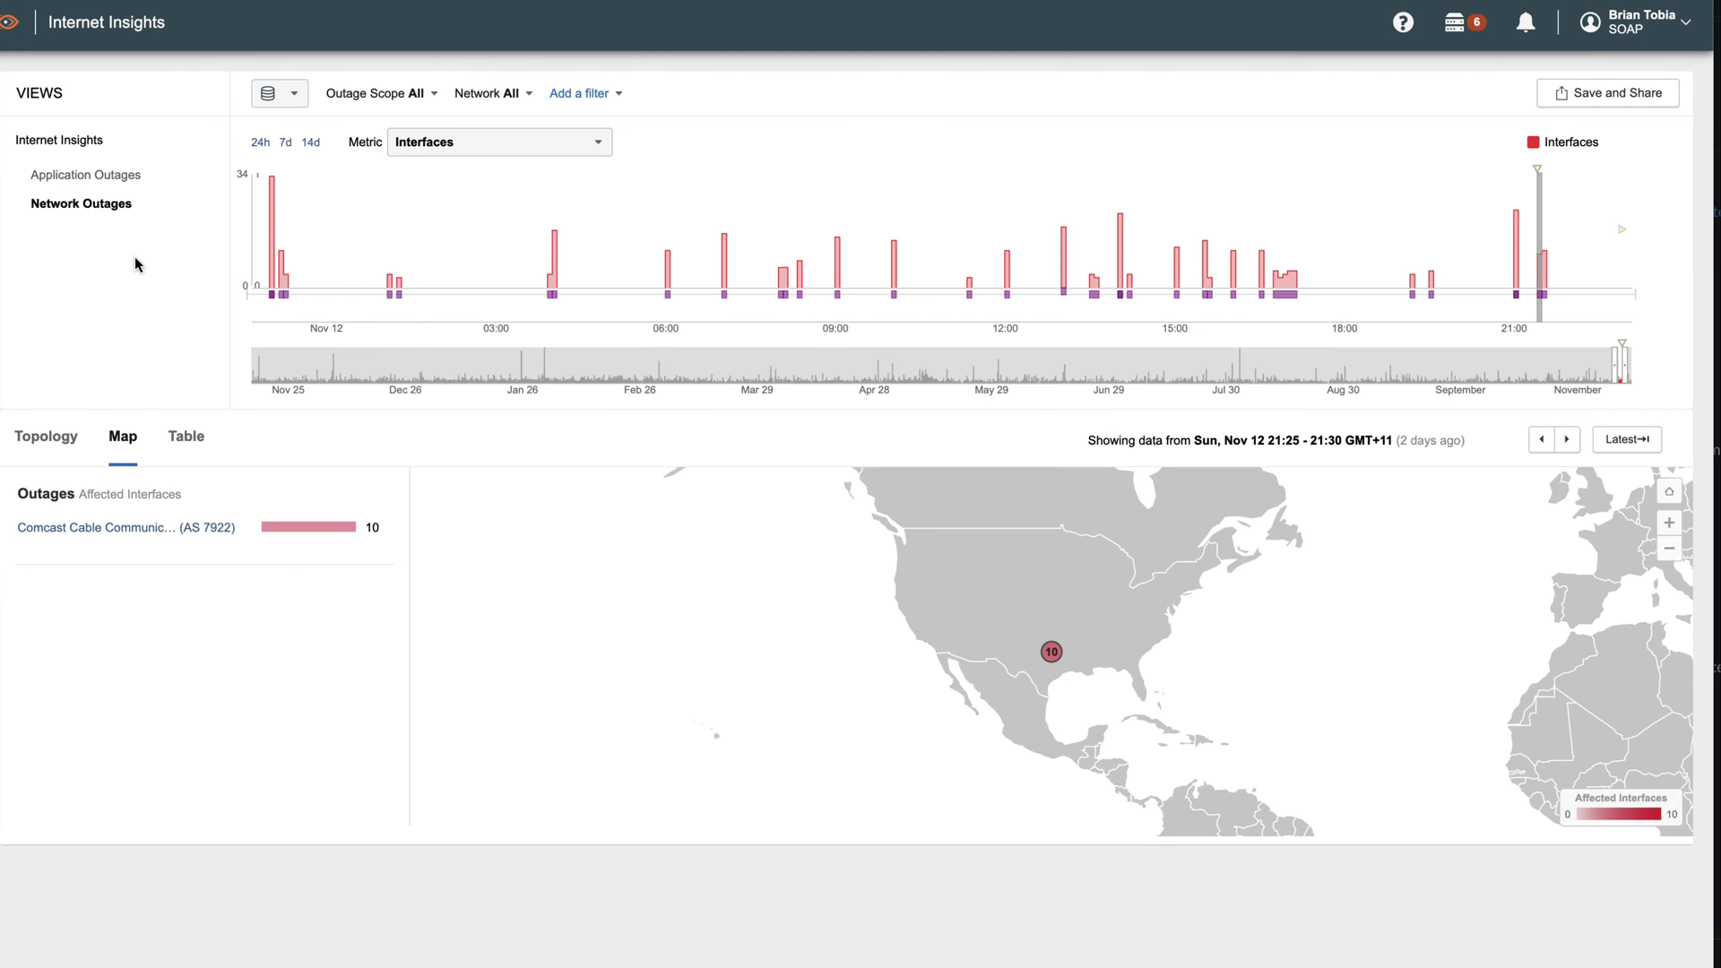
{"action": "left_click", "coordinate": [183, 437]}
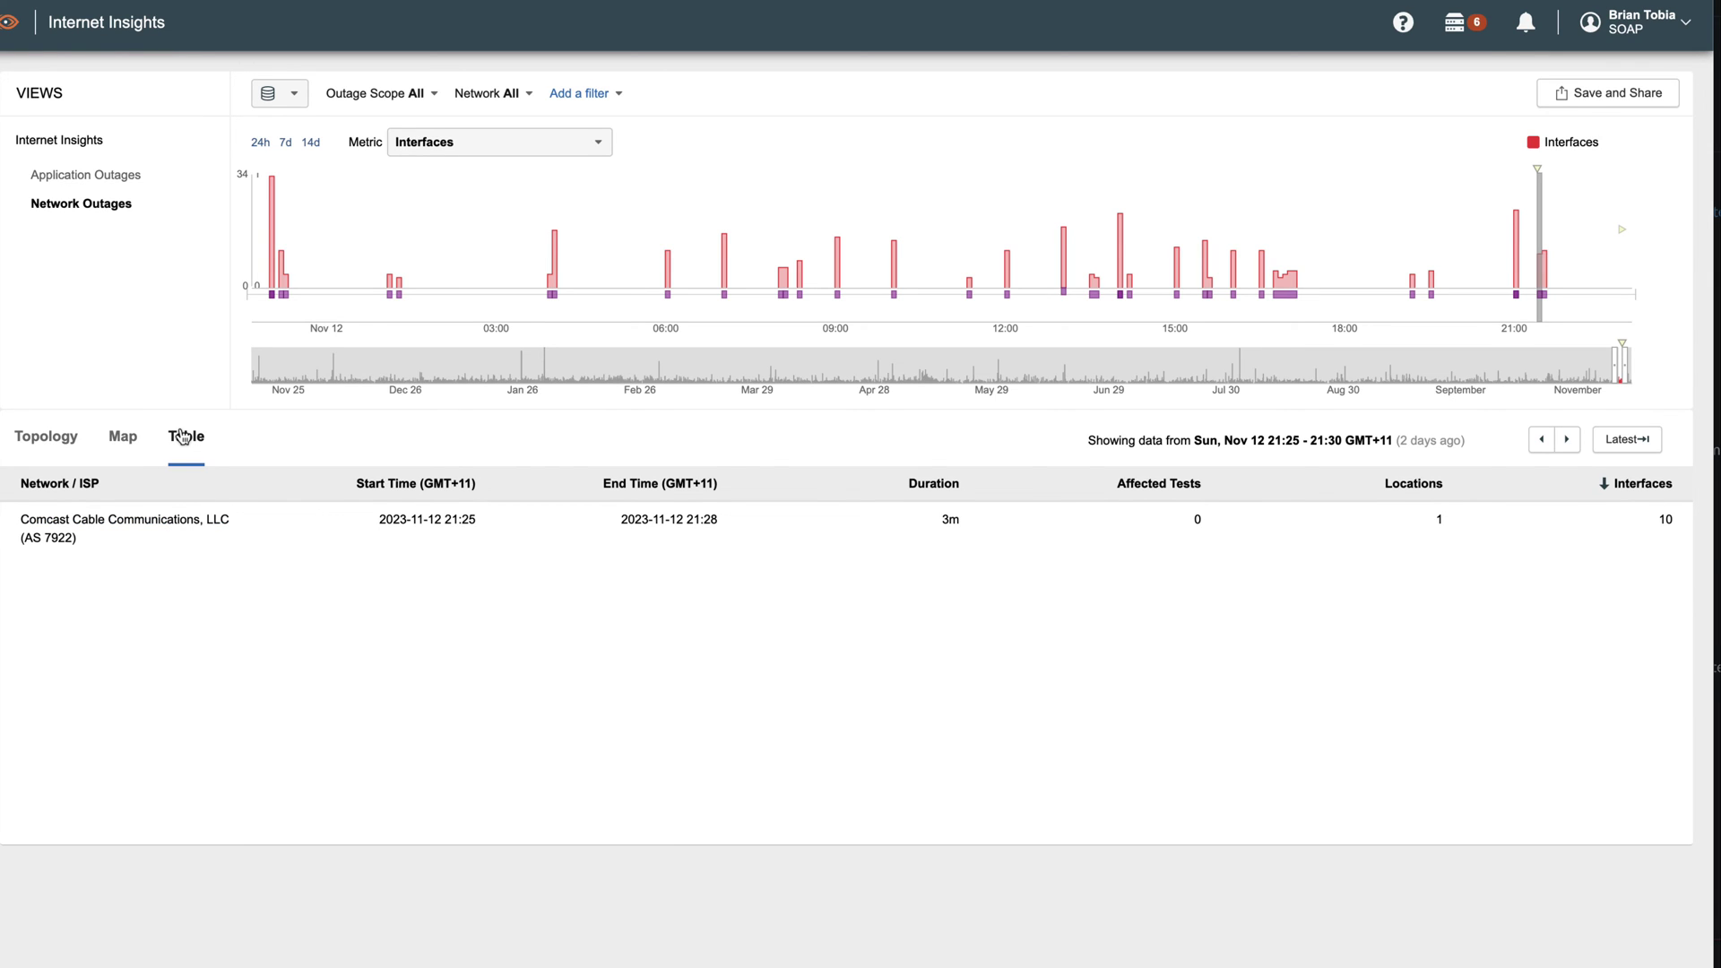
{"action": "left_click", "coordinate": [185, 526]}
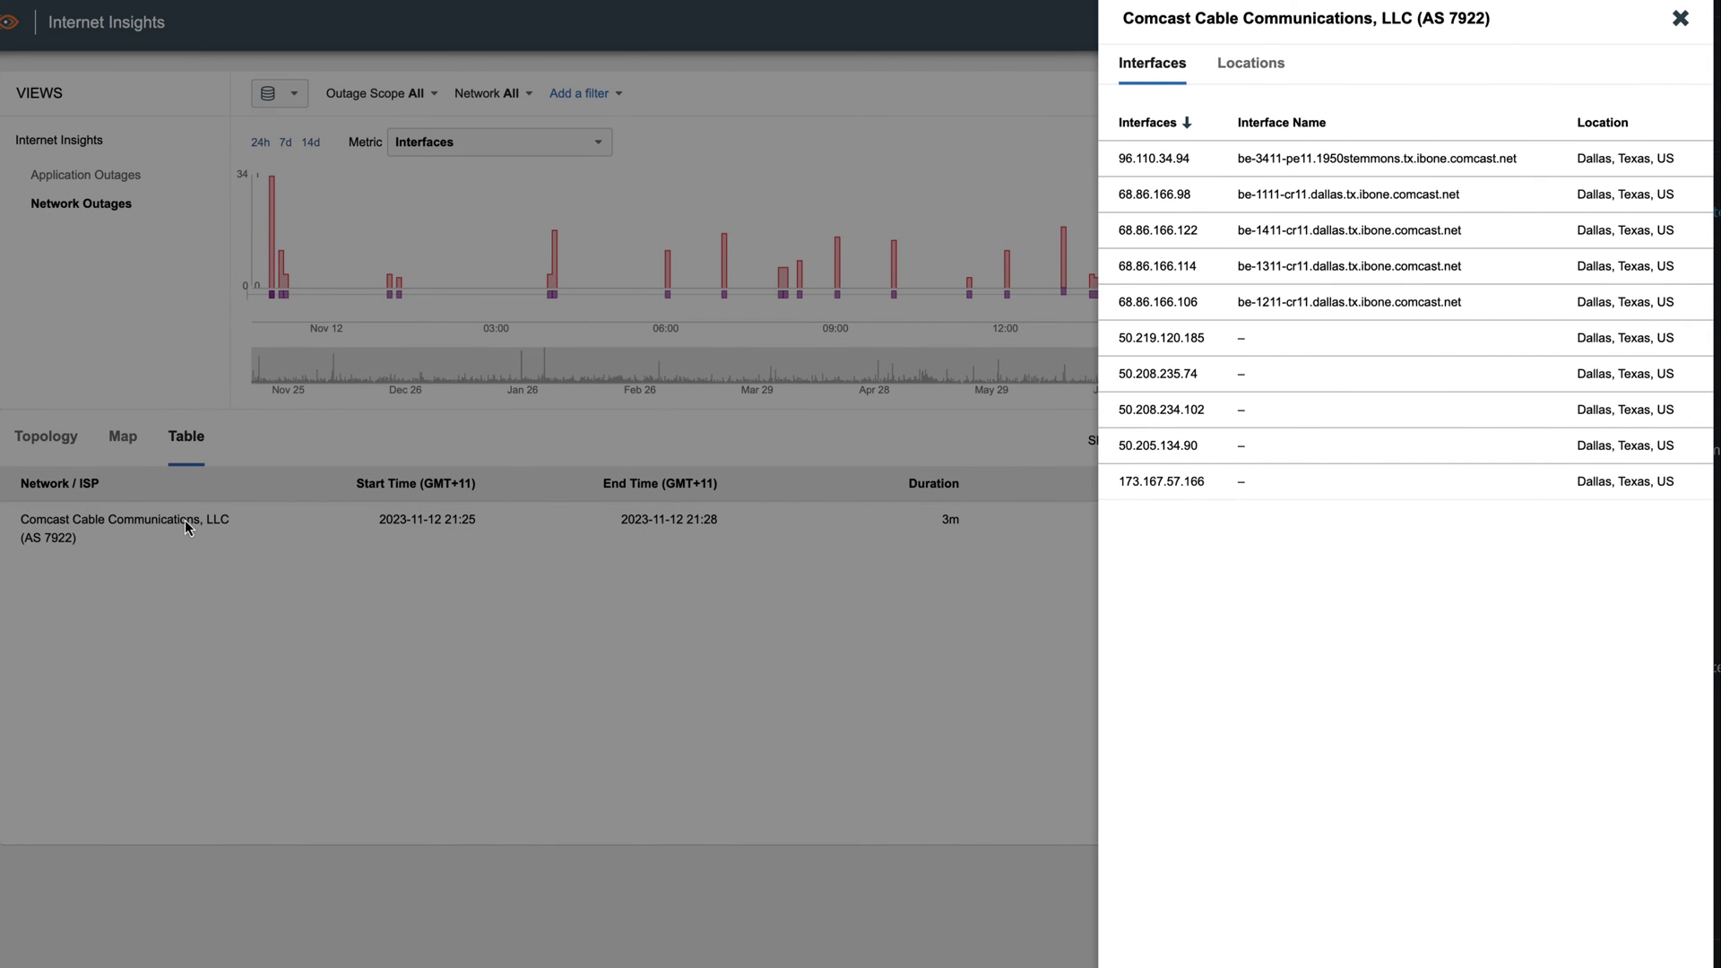
- Close the Comcast interface panel and switch to the server-based Application Outages view
{"action": "left_click", "coordinate": [1680, 20]}
{"action": "left_click", "coordinate": [127, 182]}
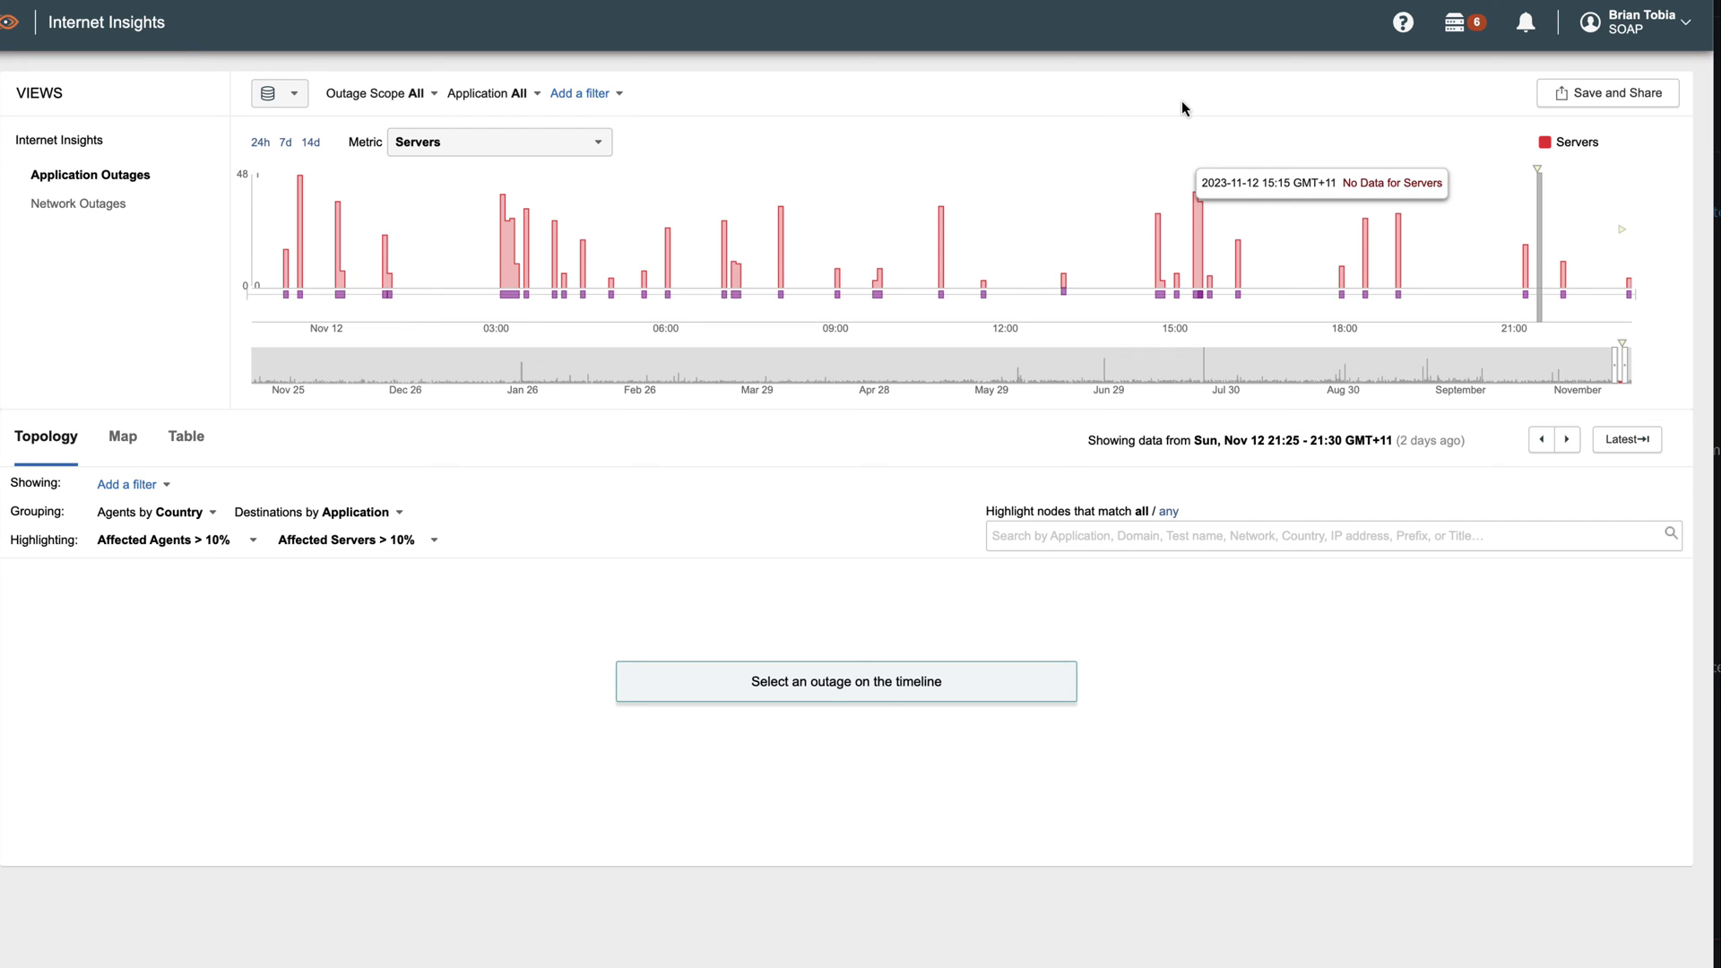
- Check the Metric and Outage Scope options, keeping Servers and the default scope
{"action": "key", "text": "Tab"}
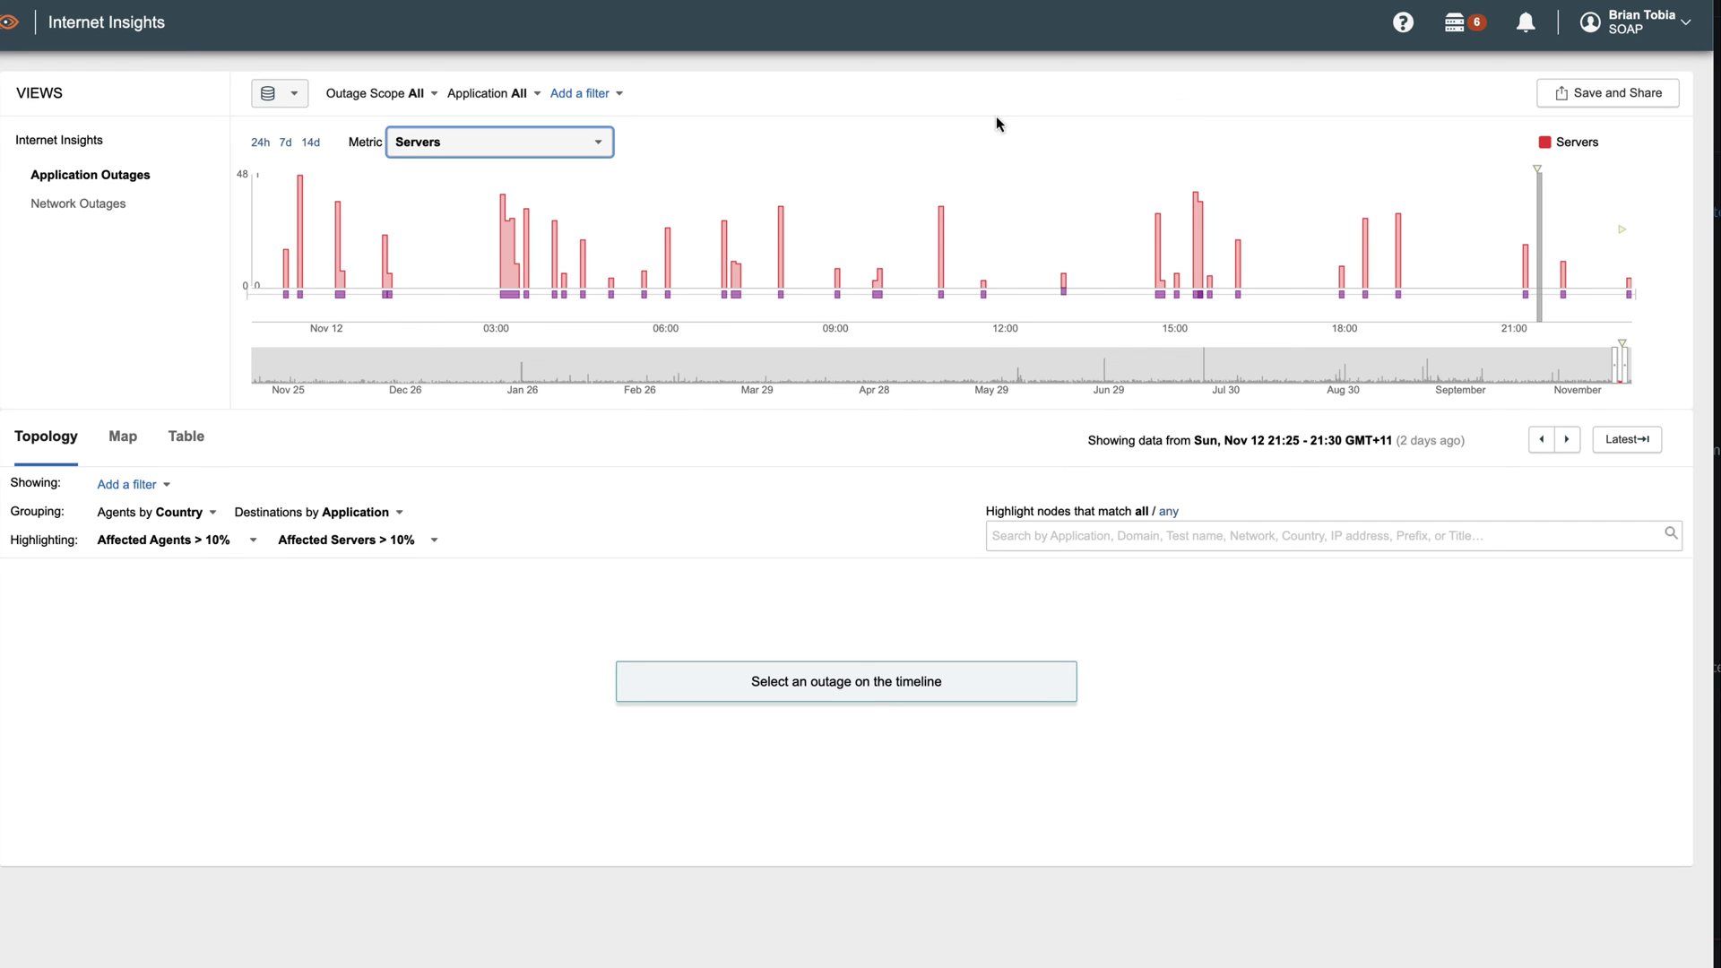
{"action": "left_click", "coordinate": [485, 148]}
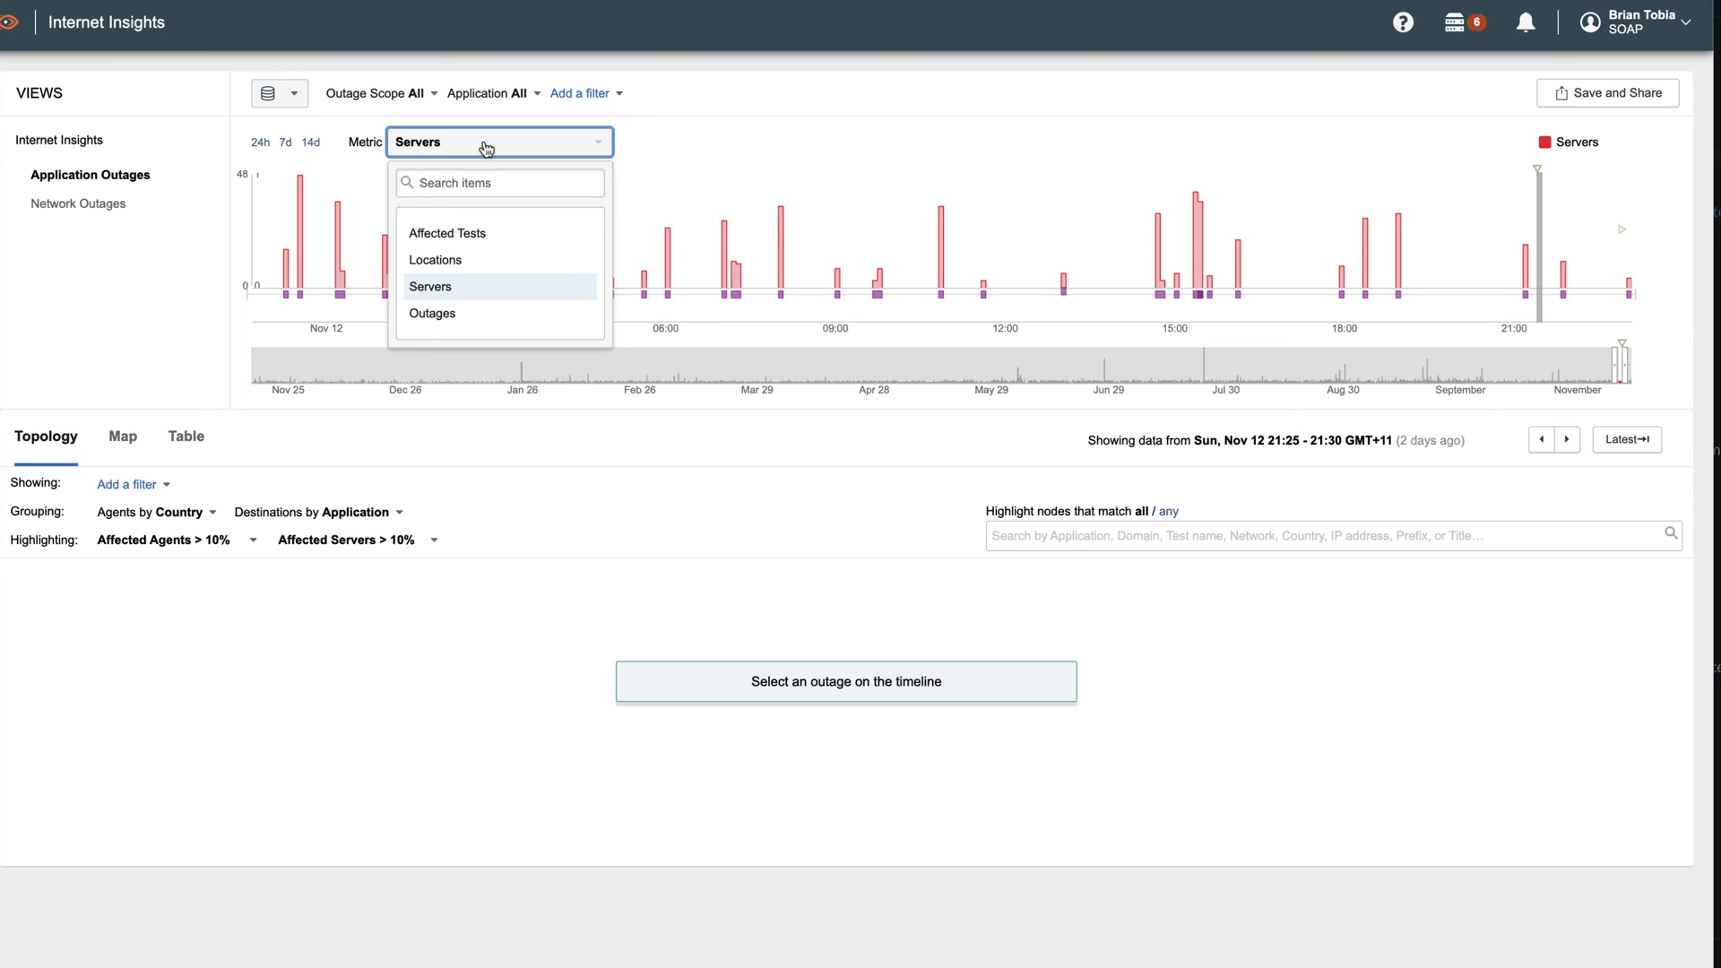
{"action": "left_click", "coordinate": [670, 132]}
{"action": "left_click", "coordinate": [408, 97]}
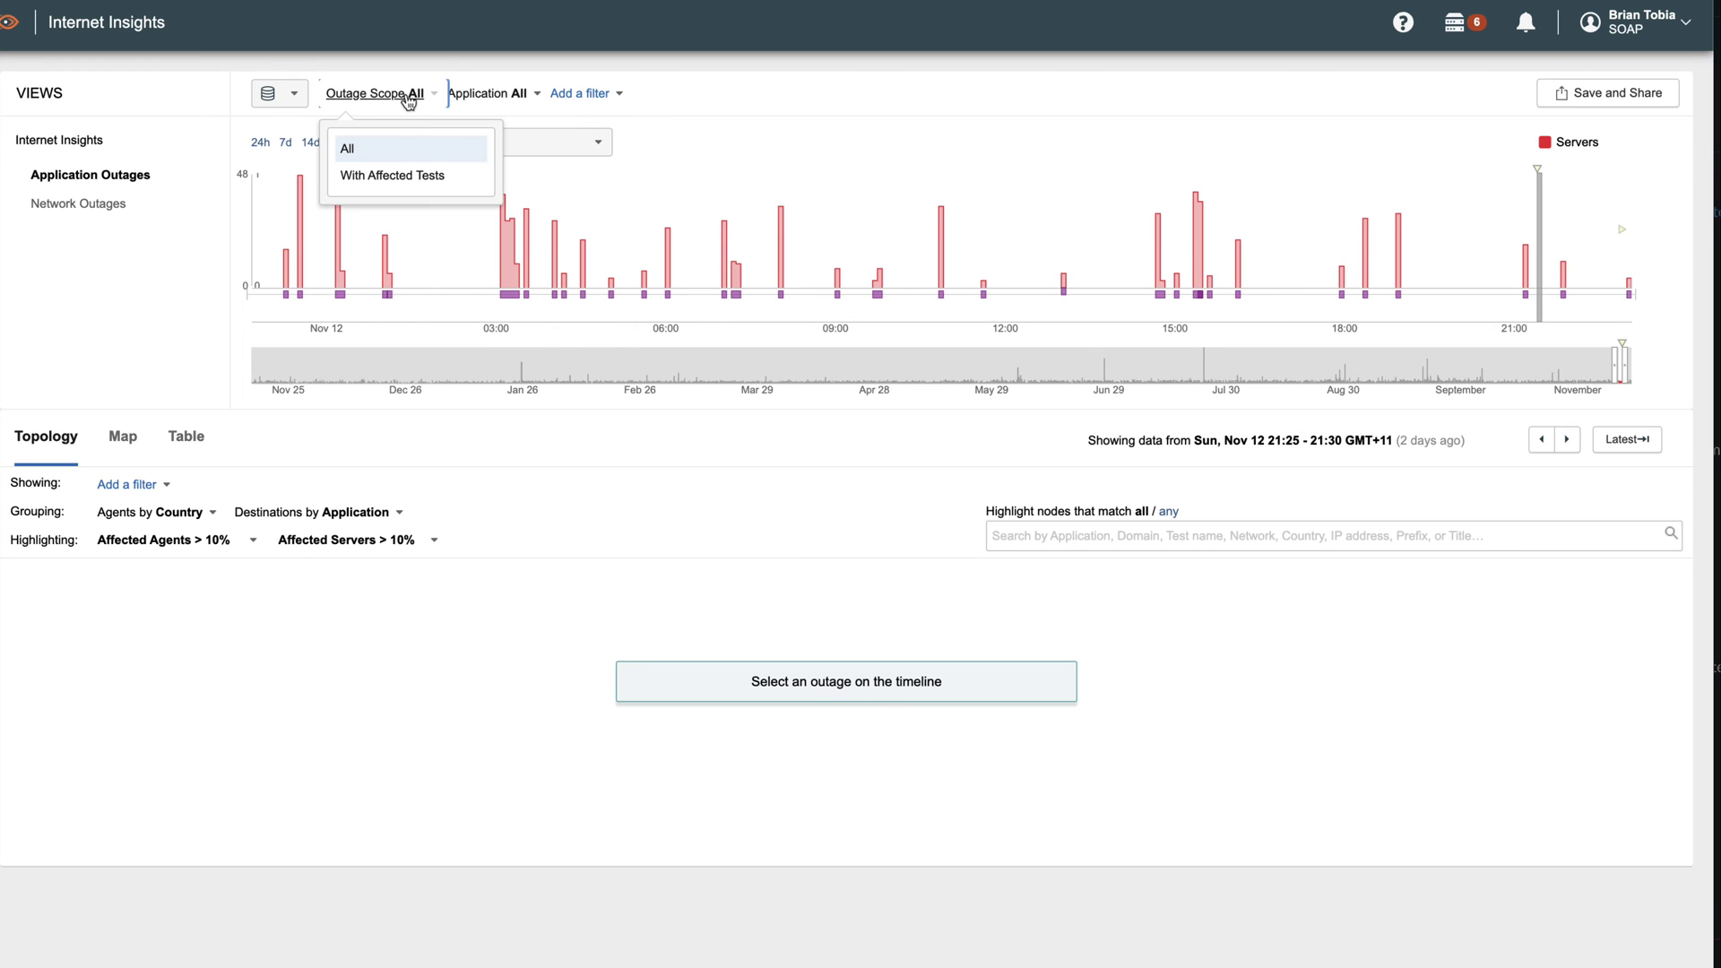
{"action": "left_click", "coordinate": [700, 133]}
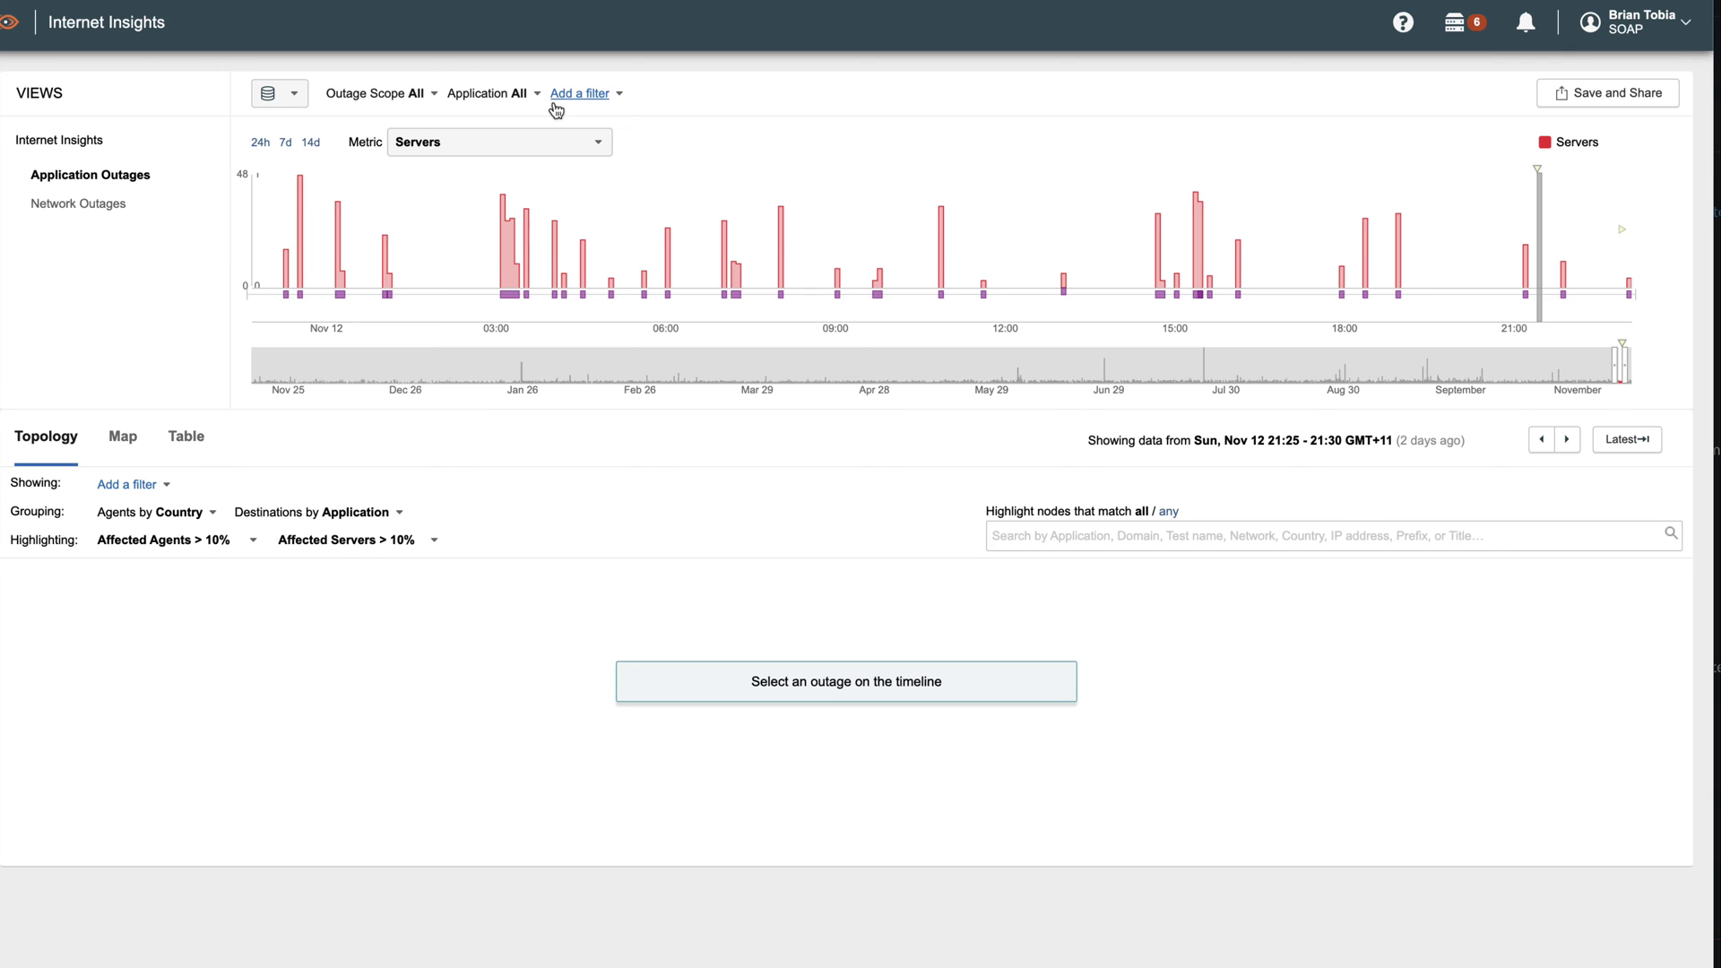
- Open the Application filter and briefly expand the Collaboration & Messaging category
{"action": "left_click", "coordinate": [513, 97]}
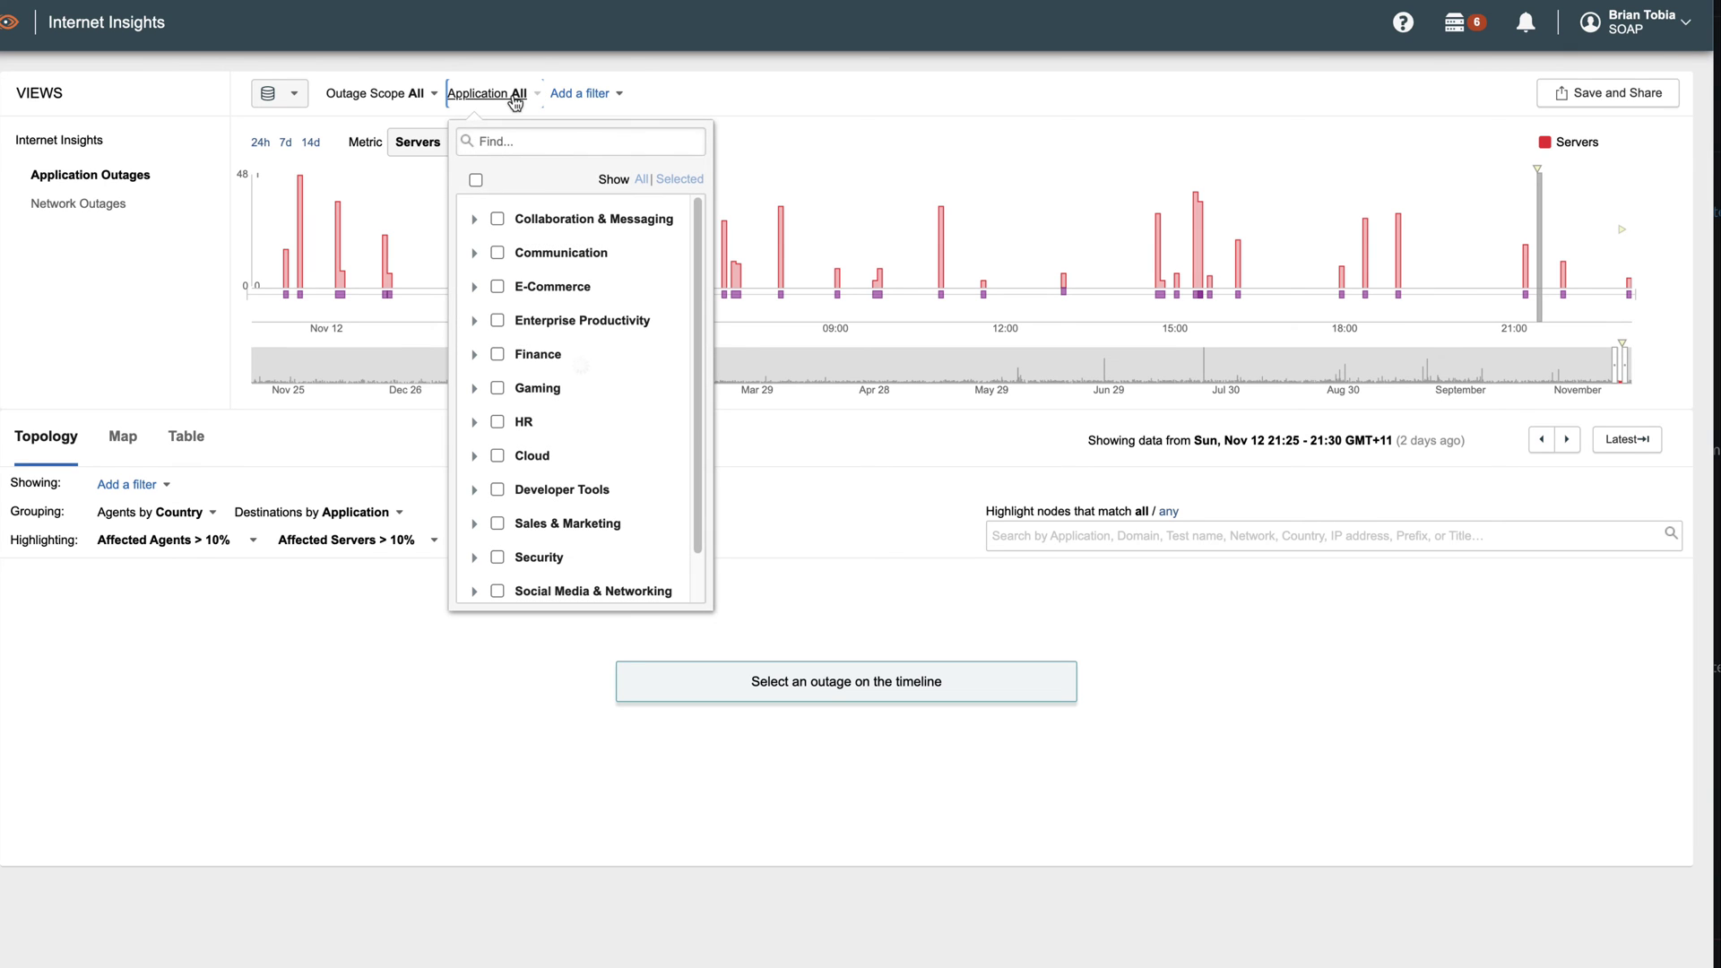
{"action": "left_click", "coordinate": [476, 219]}
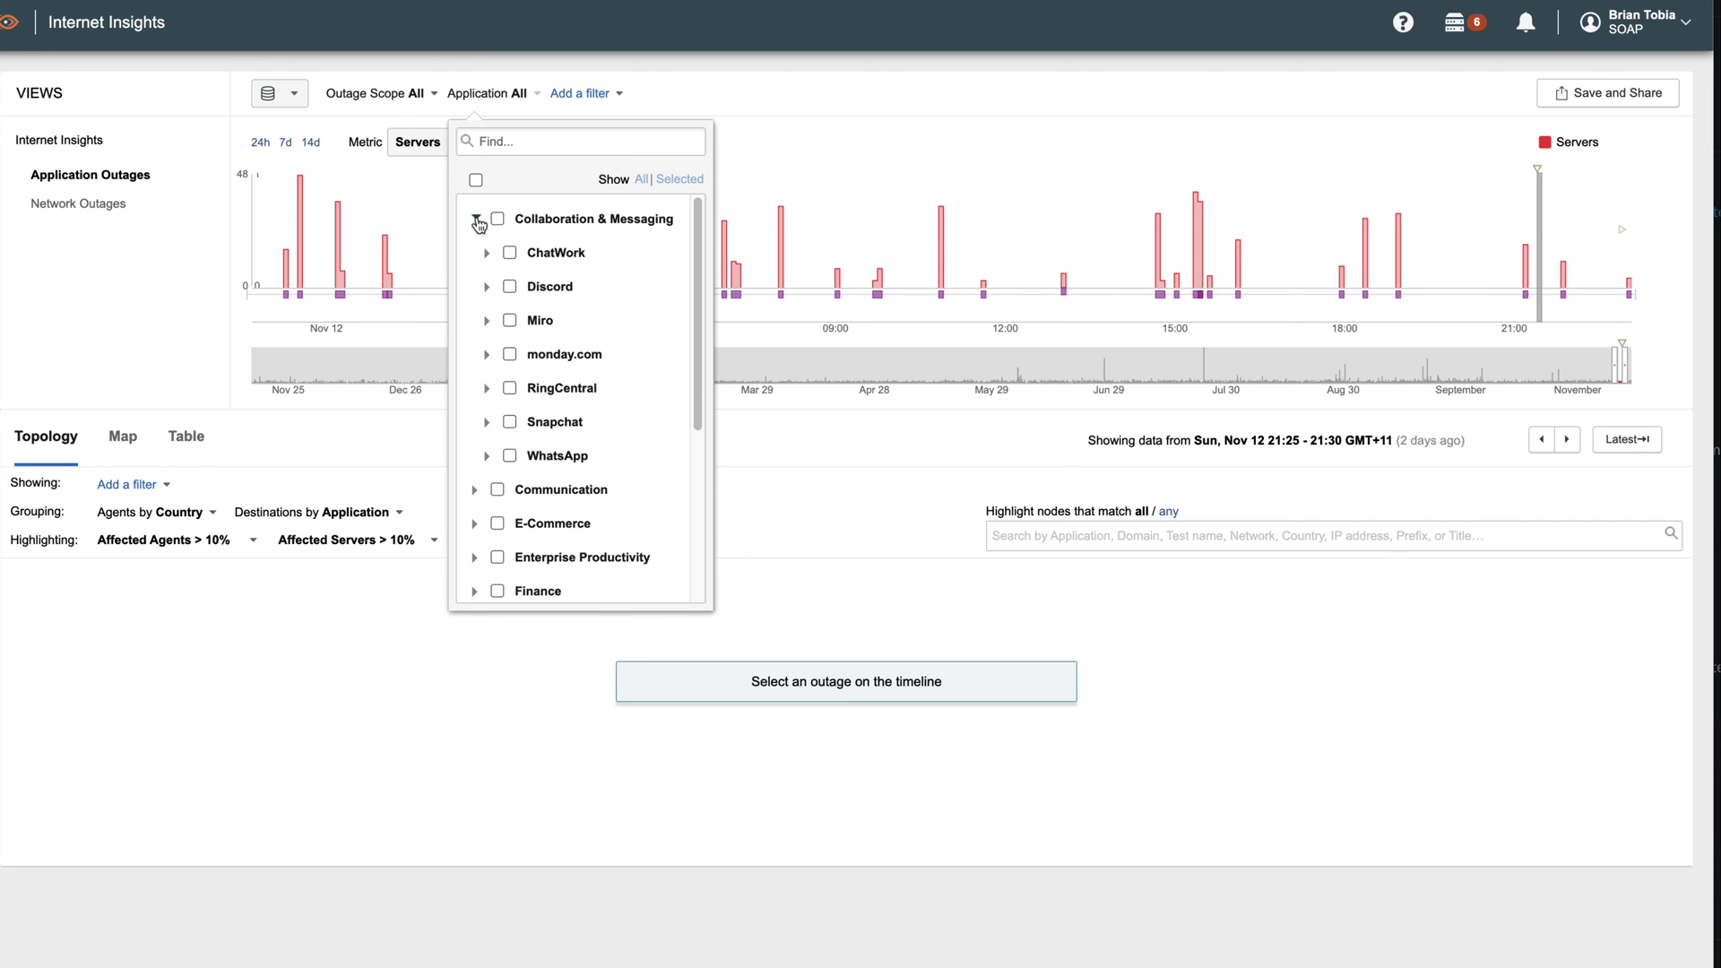
{"action": "left_click", "coordinate": [476, 220]}
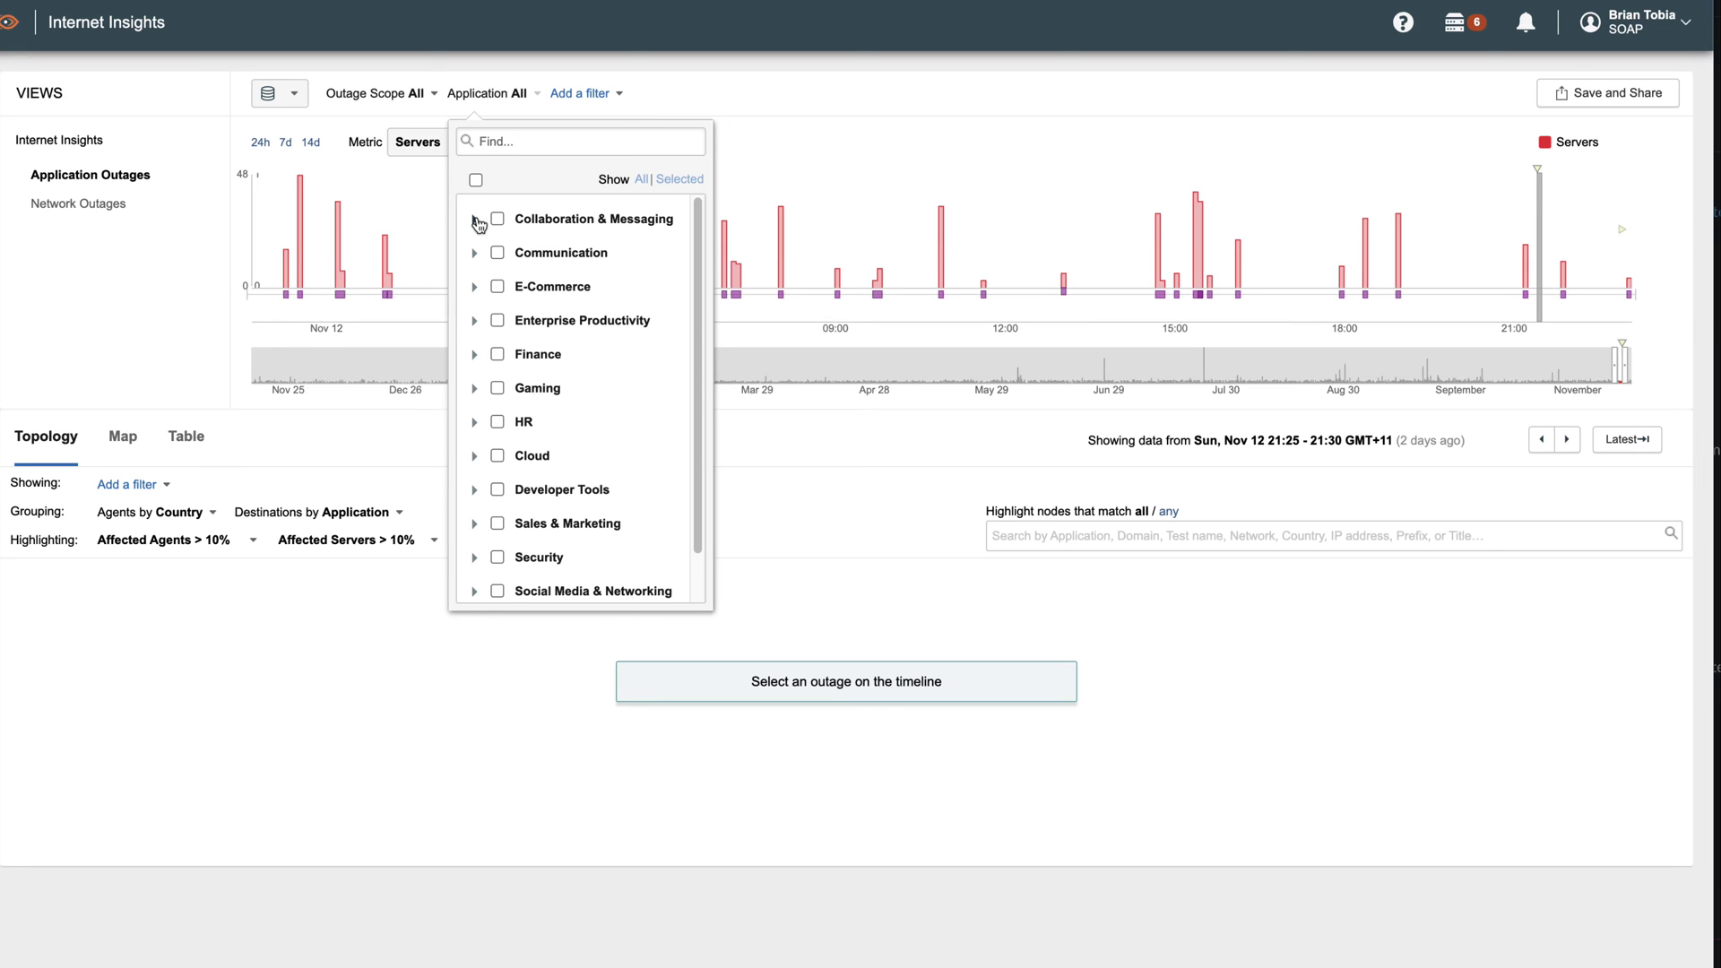
- Select the Nov 12 01:00 outage on the twitter-filtered Application Outages timeline
{"action": "left_click", "coordinate": [389, 251]}
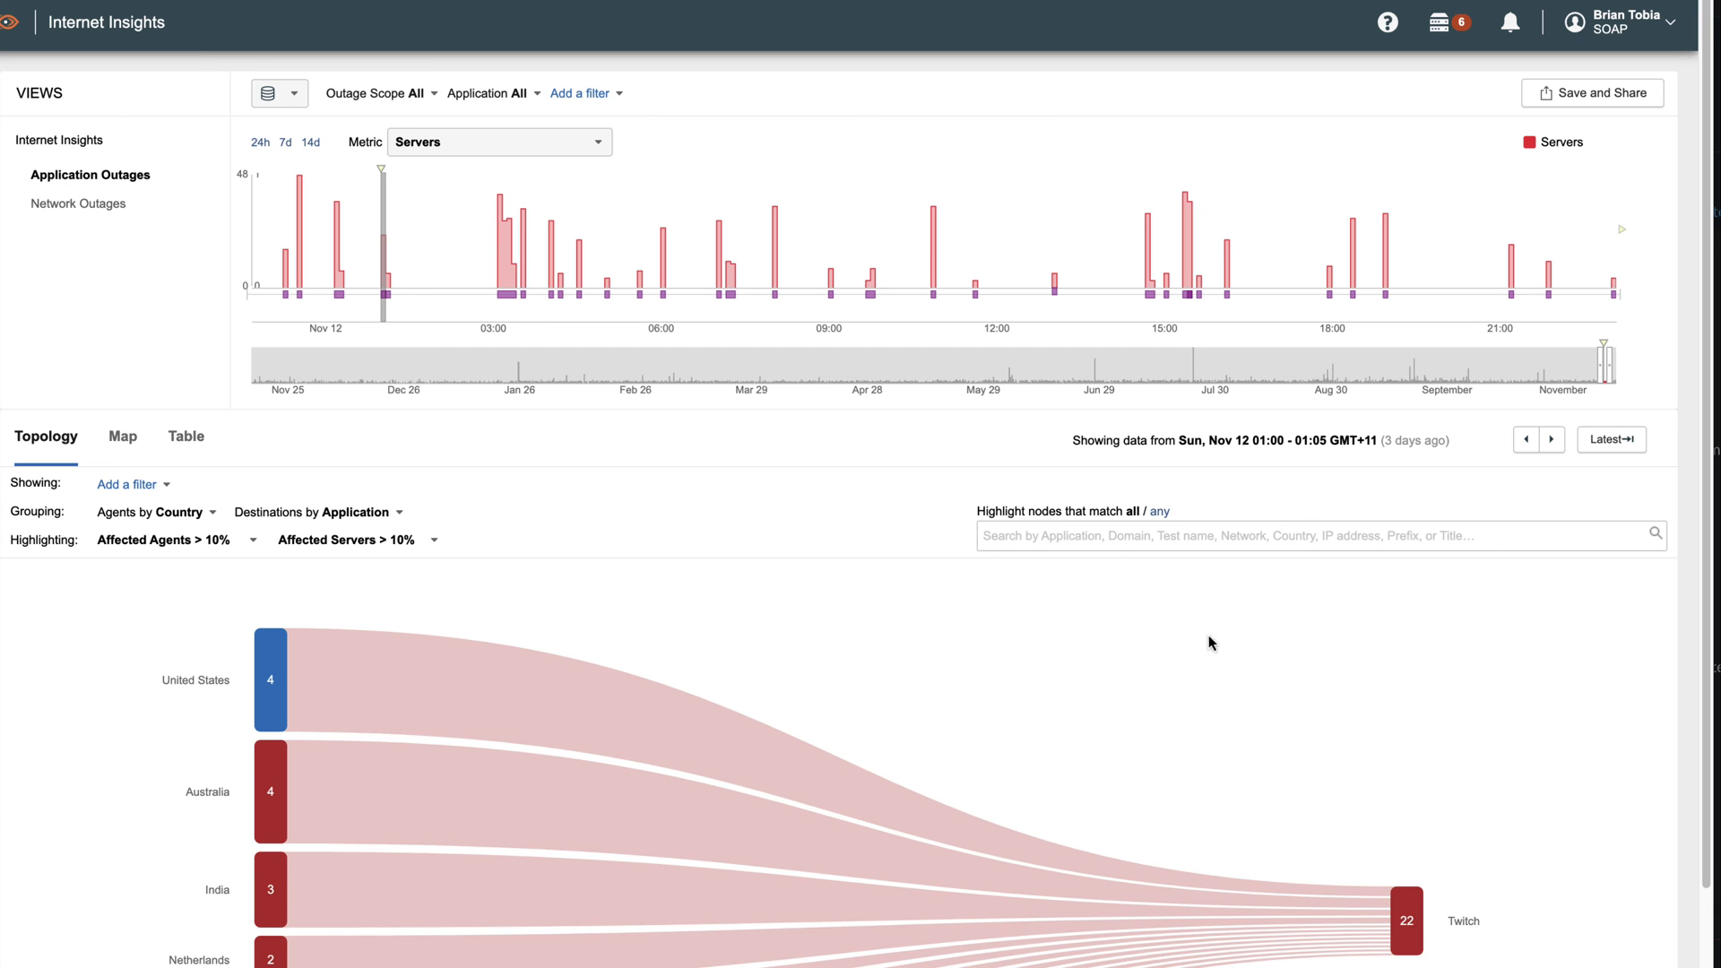
{"action": "scroll", "coordinate": [1307, 681], "scroll_direction": "down", "scroll_amount": 2}
{"action": "scroll", "coordinate": [1316, 670], "scroll_direction": "down", "scroll_amount": 1}
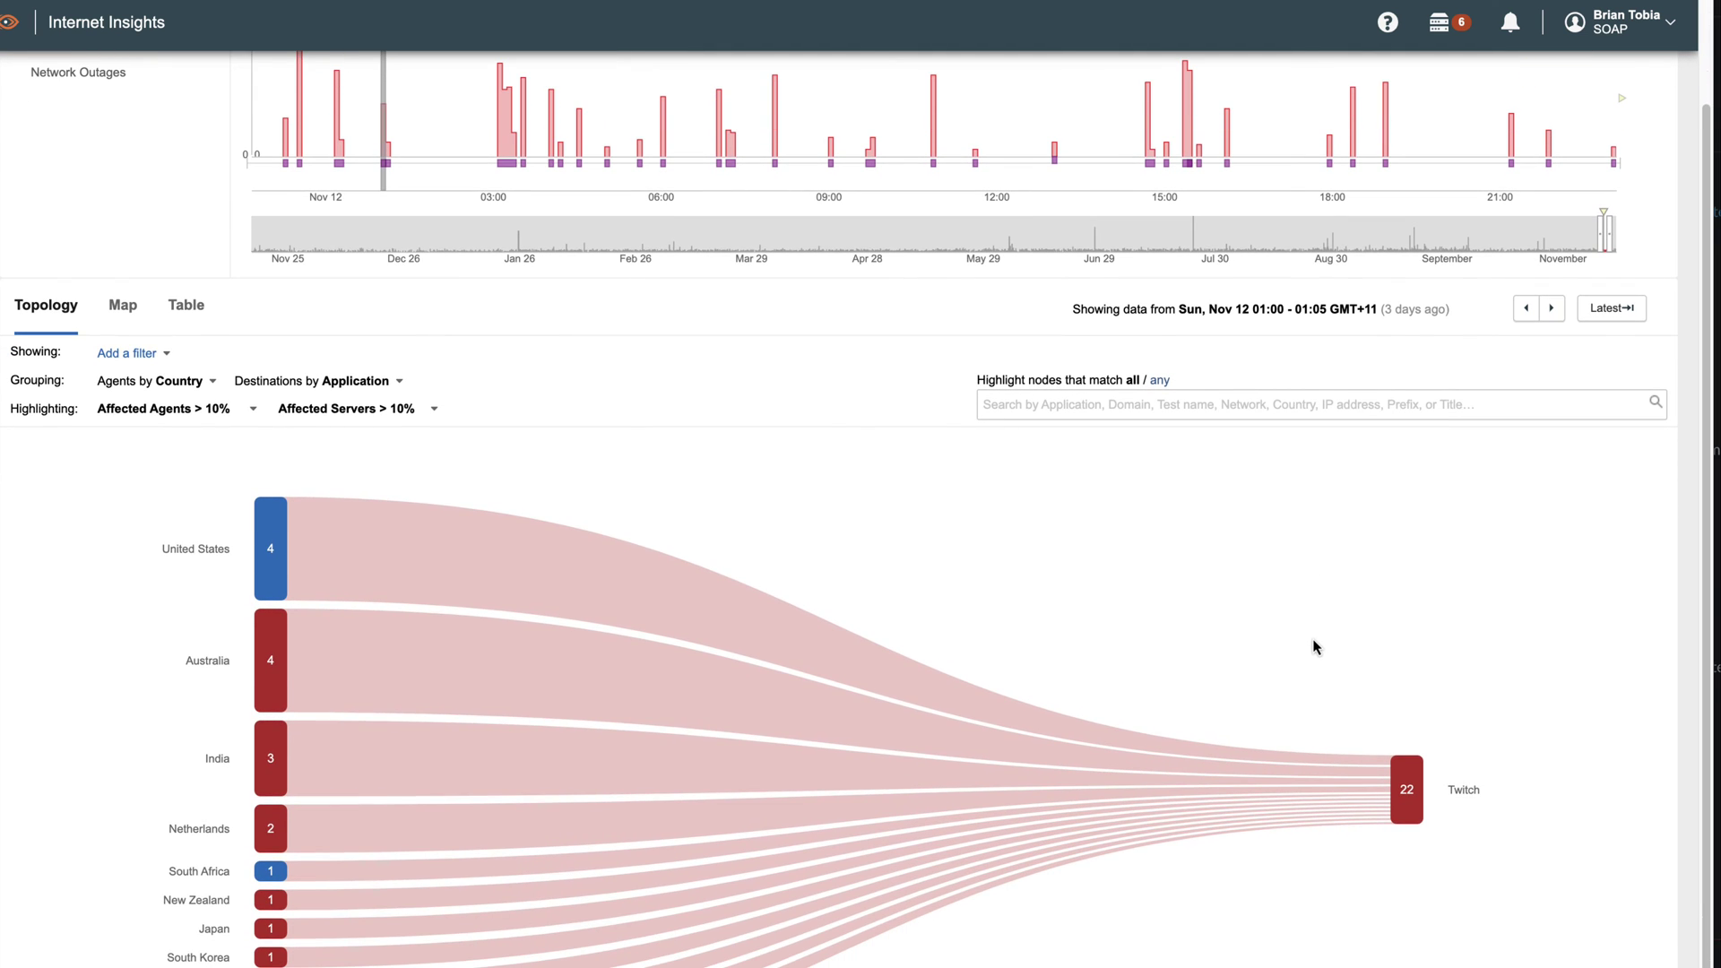
{"action": "scroll", "coordinate": [1316, 647], "scroll_direction": "down", "scroll_amount": 1}
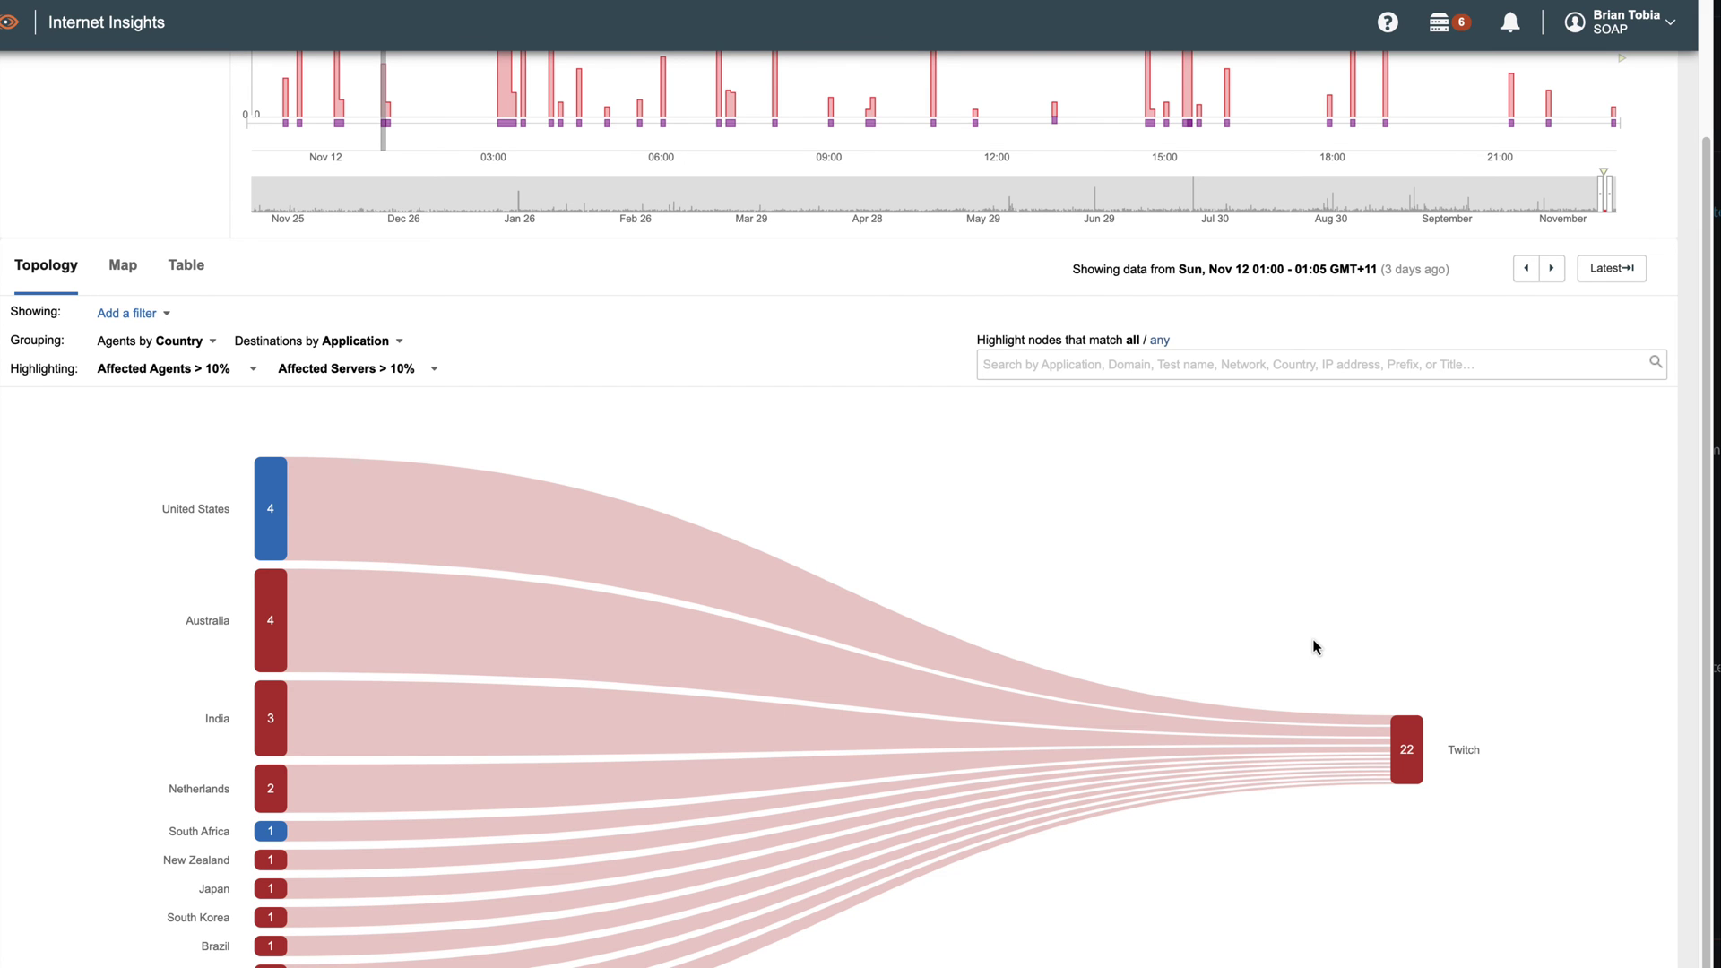
{"action": "scroll", "coordinate": [1315, 646], "scroll_direction": "down", "scroll_amount": 1}
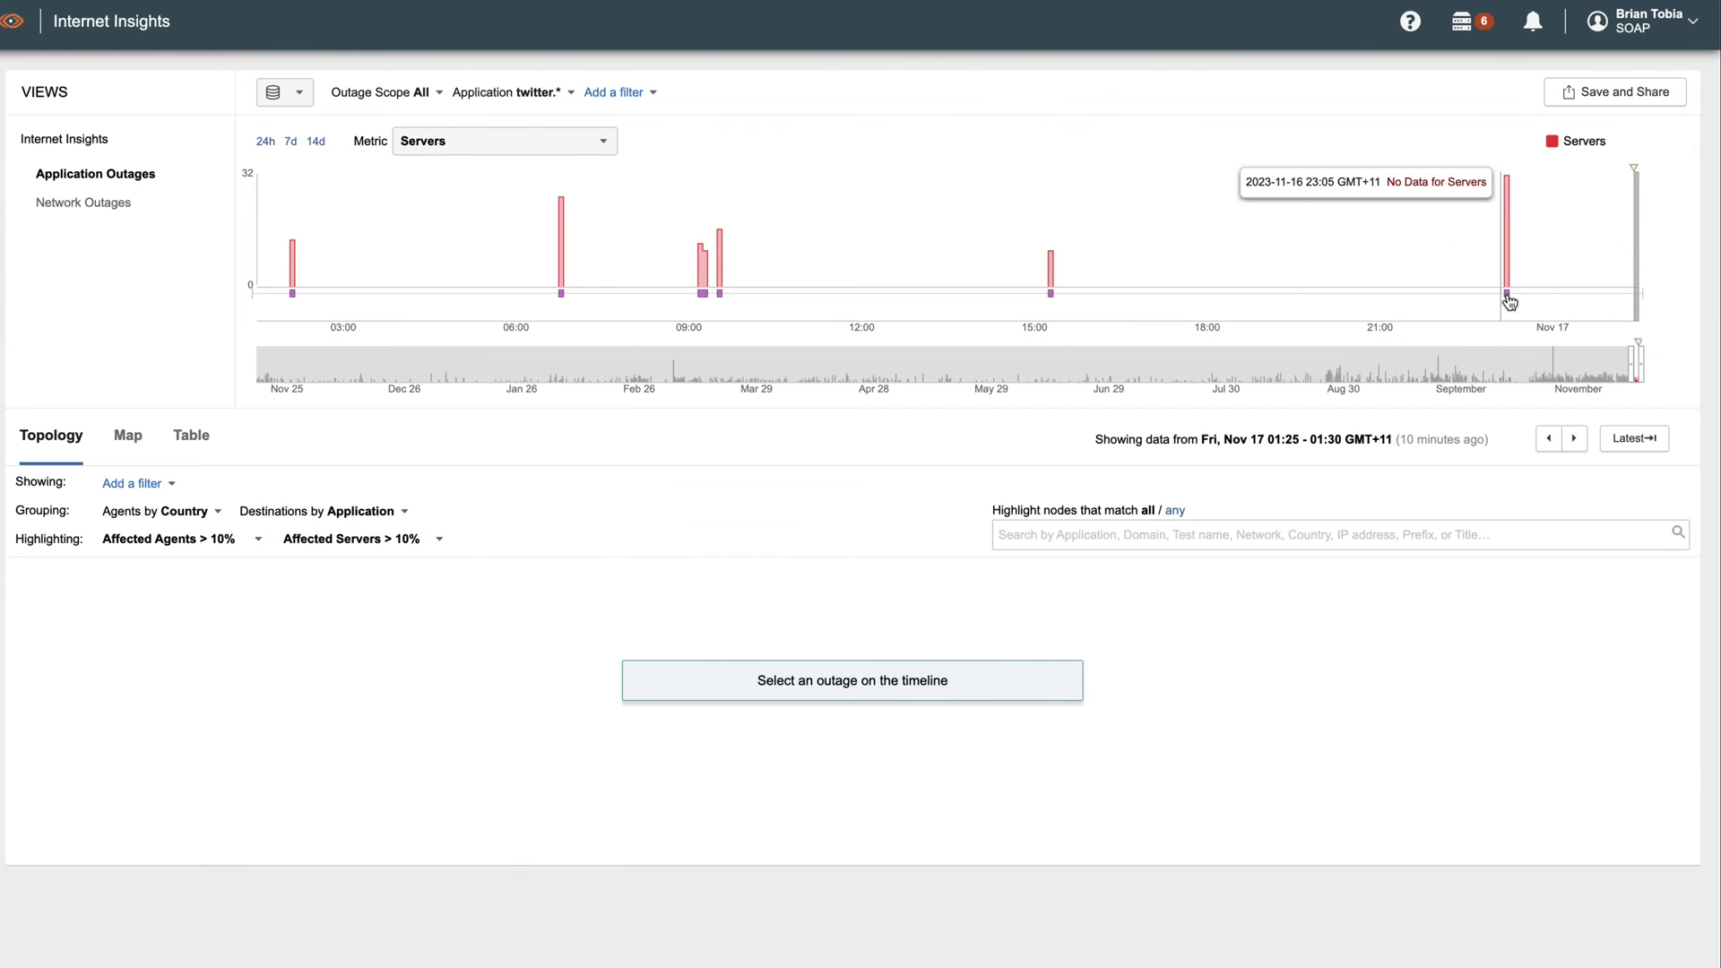
- Select the Nov 16 23:10 outage and drill the topology's Germany node down to cities
{"action": "left_click", "coordinate": [1507, 296]}
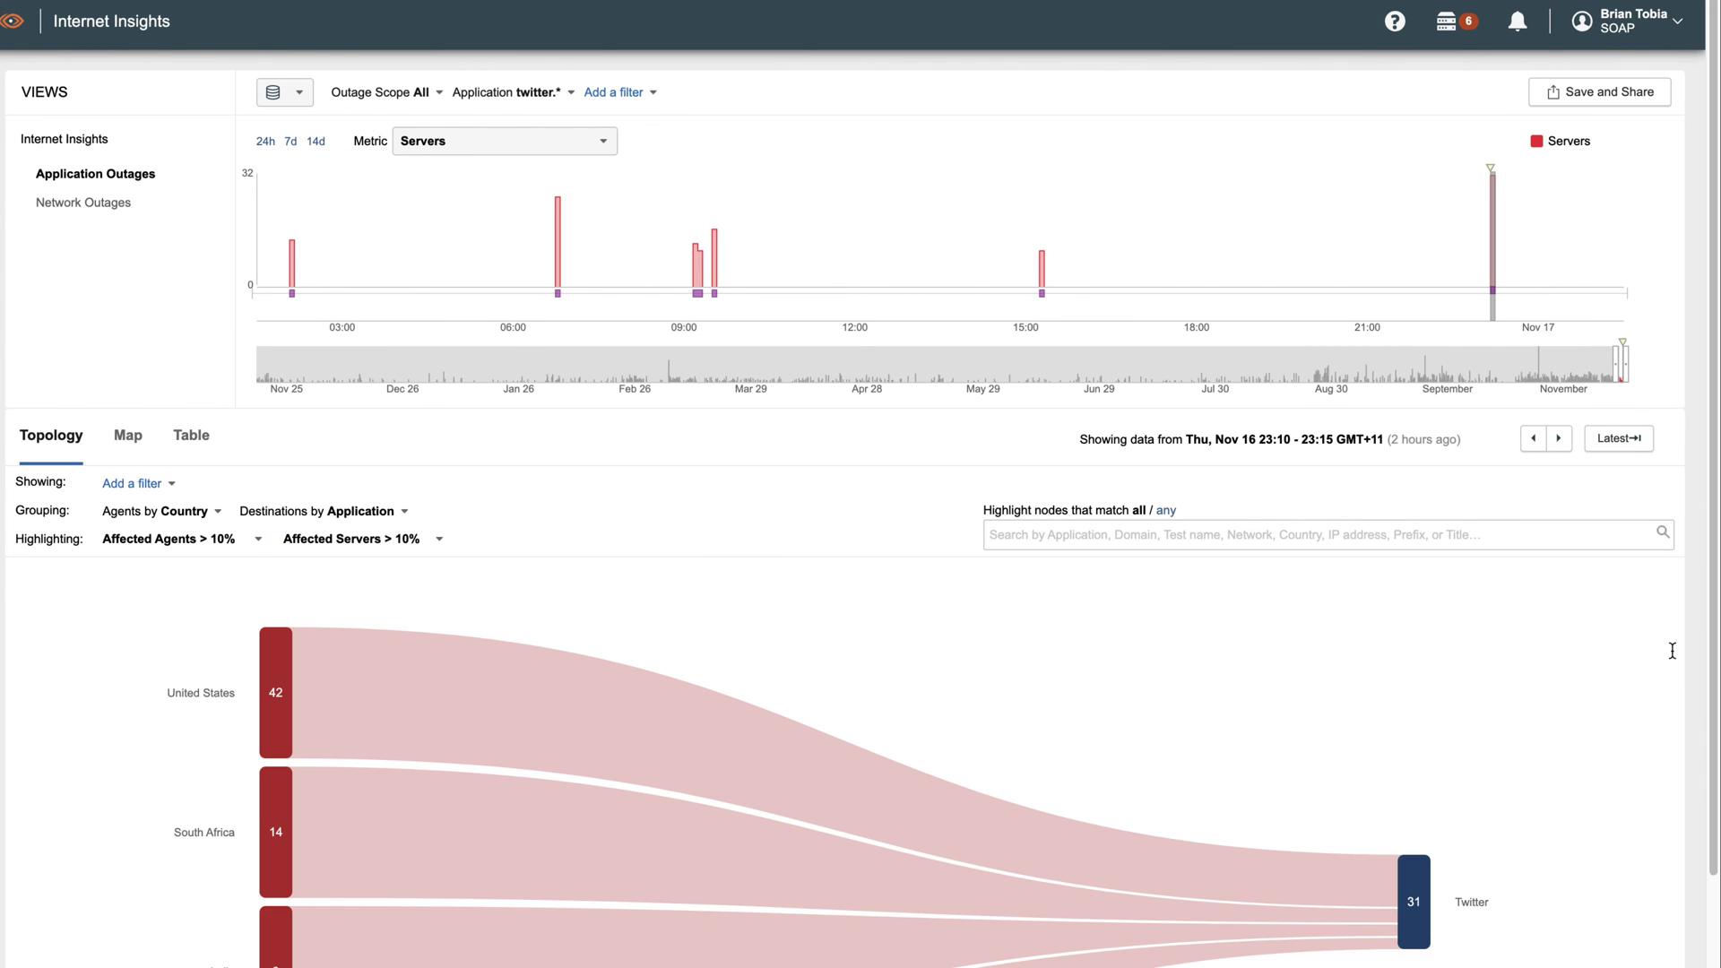
{"action": "scroll", "coordinate": [1690, 705], "scroll_direction": "down", "scroll_amount": 3}
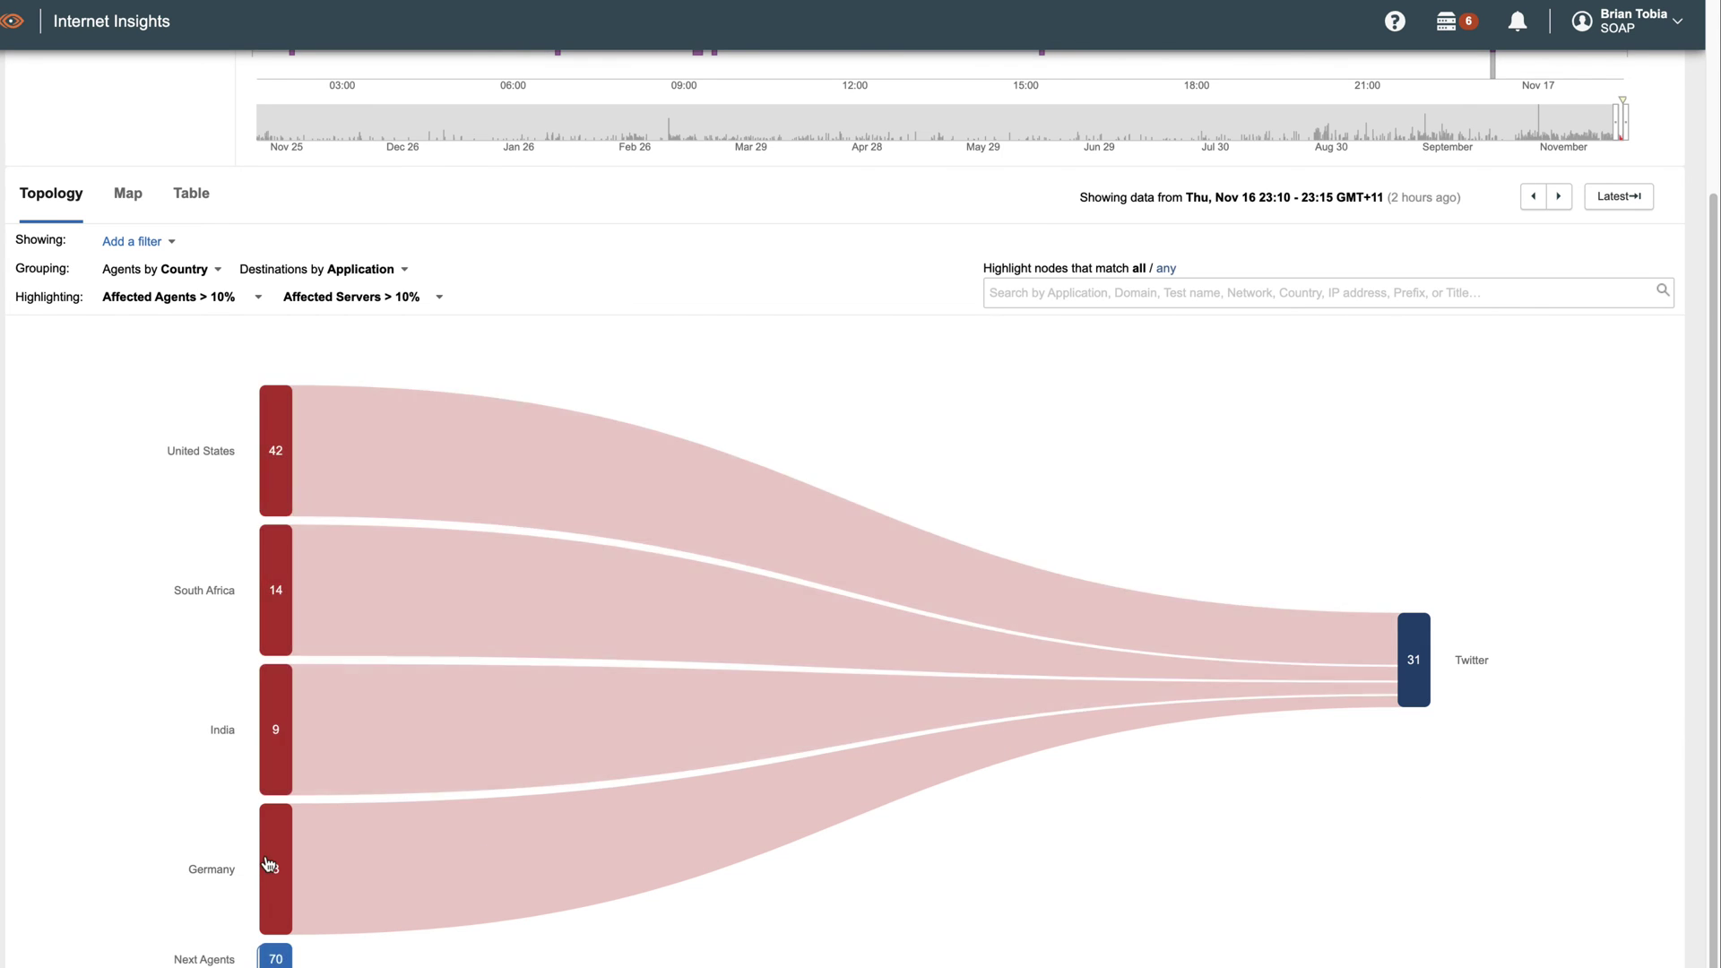
{"action": "mouse_move", "coordinate": [279, 864]}
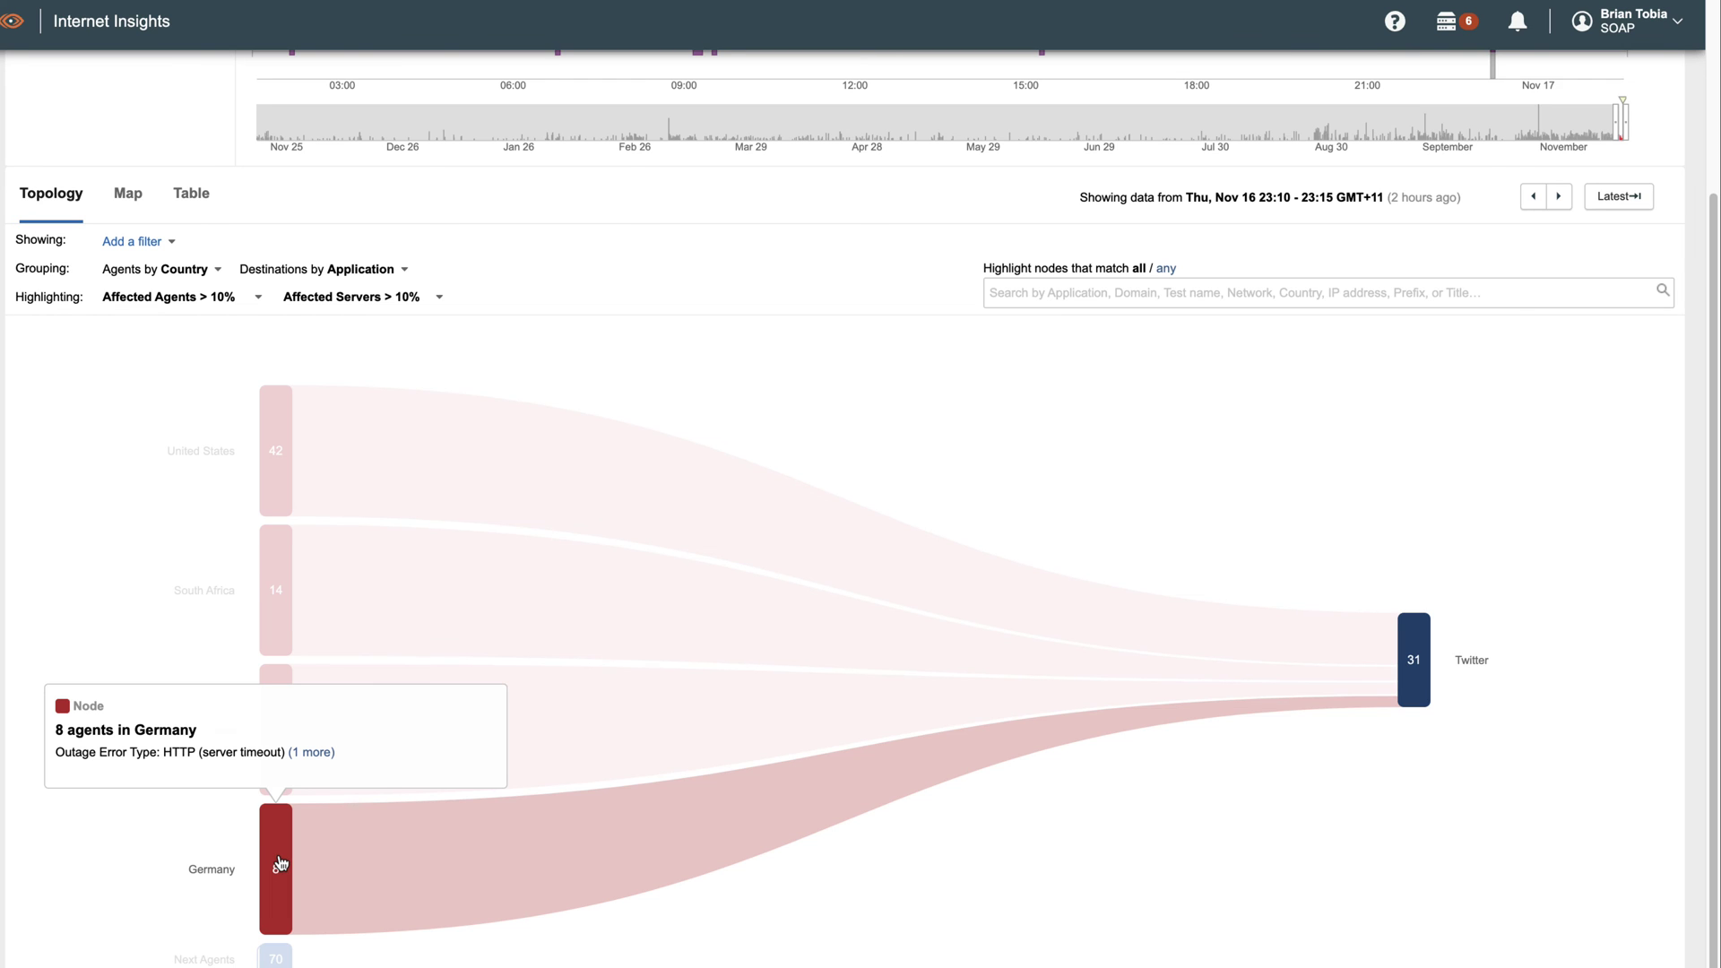
{"action": "mouse_move", "coordinate": [1414, 686]}
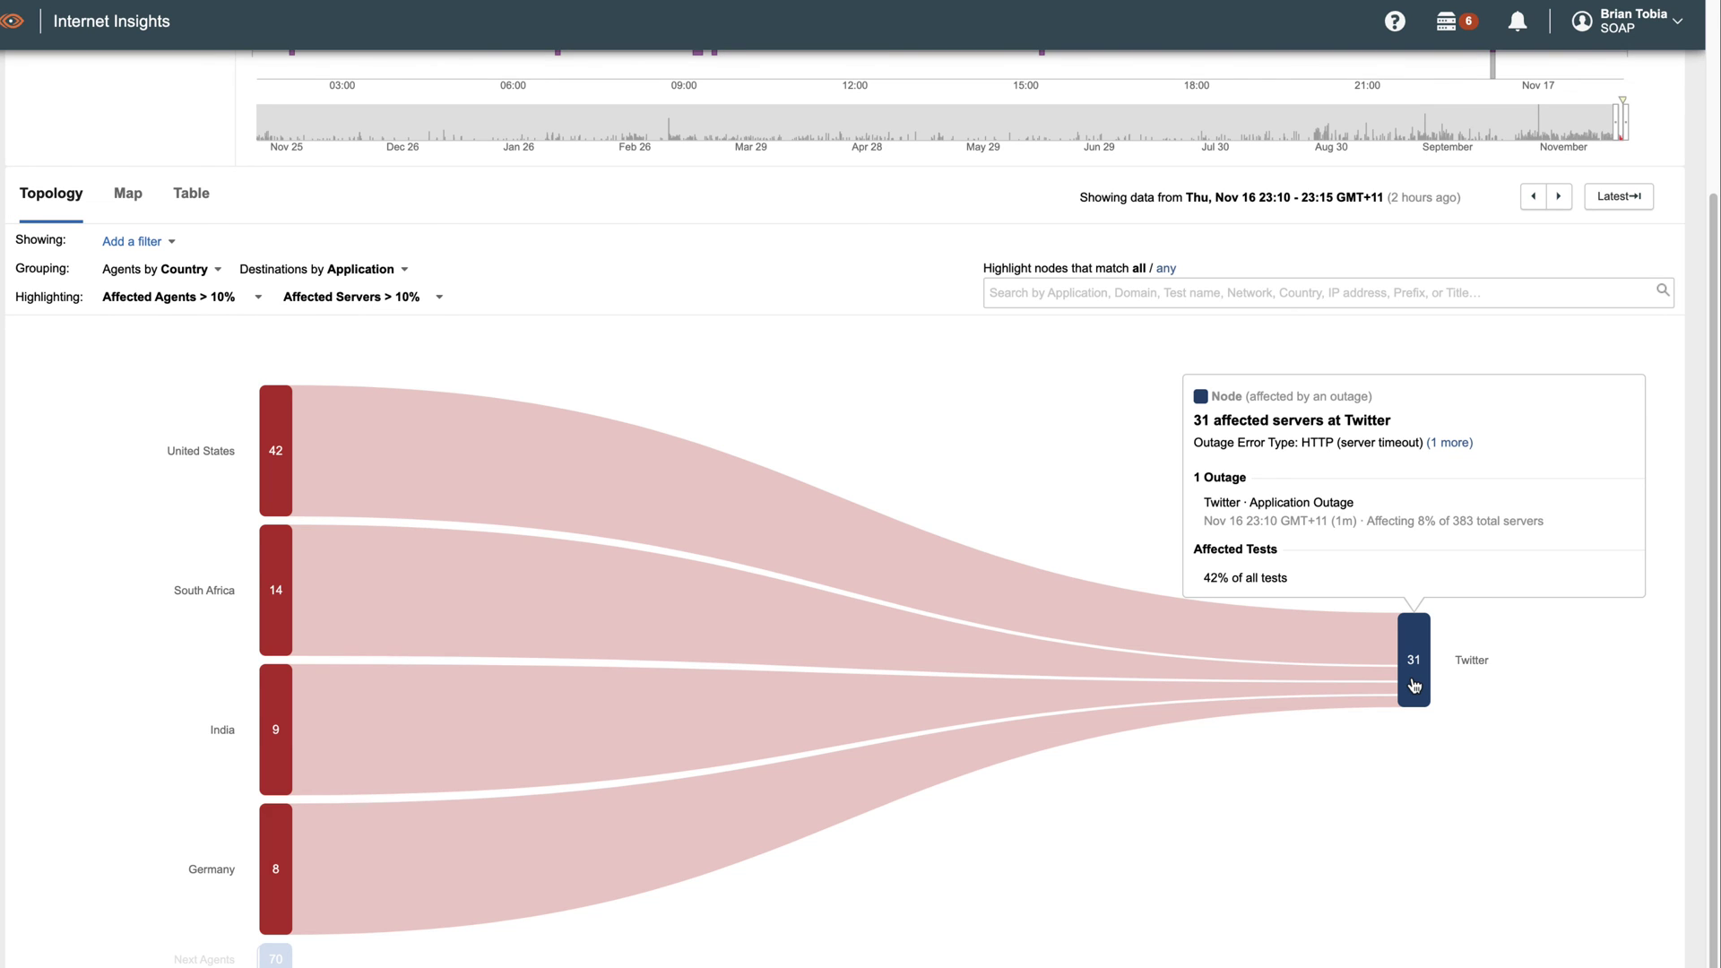
{"action": "mouse_move", "coordinate": [358, 857]}
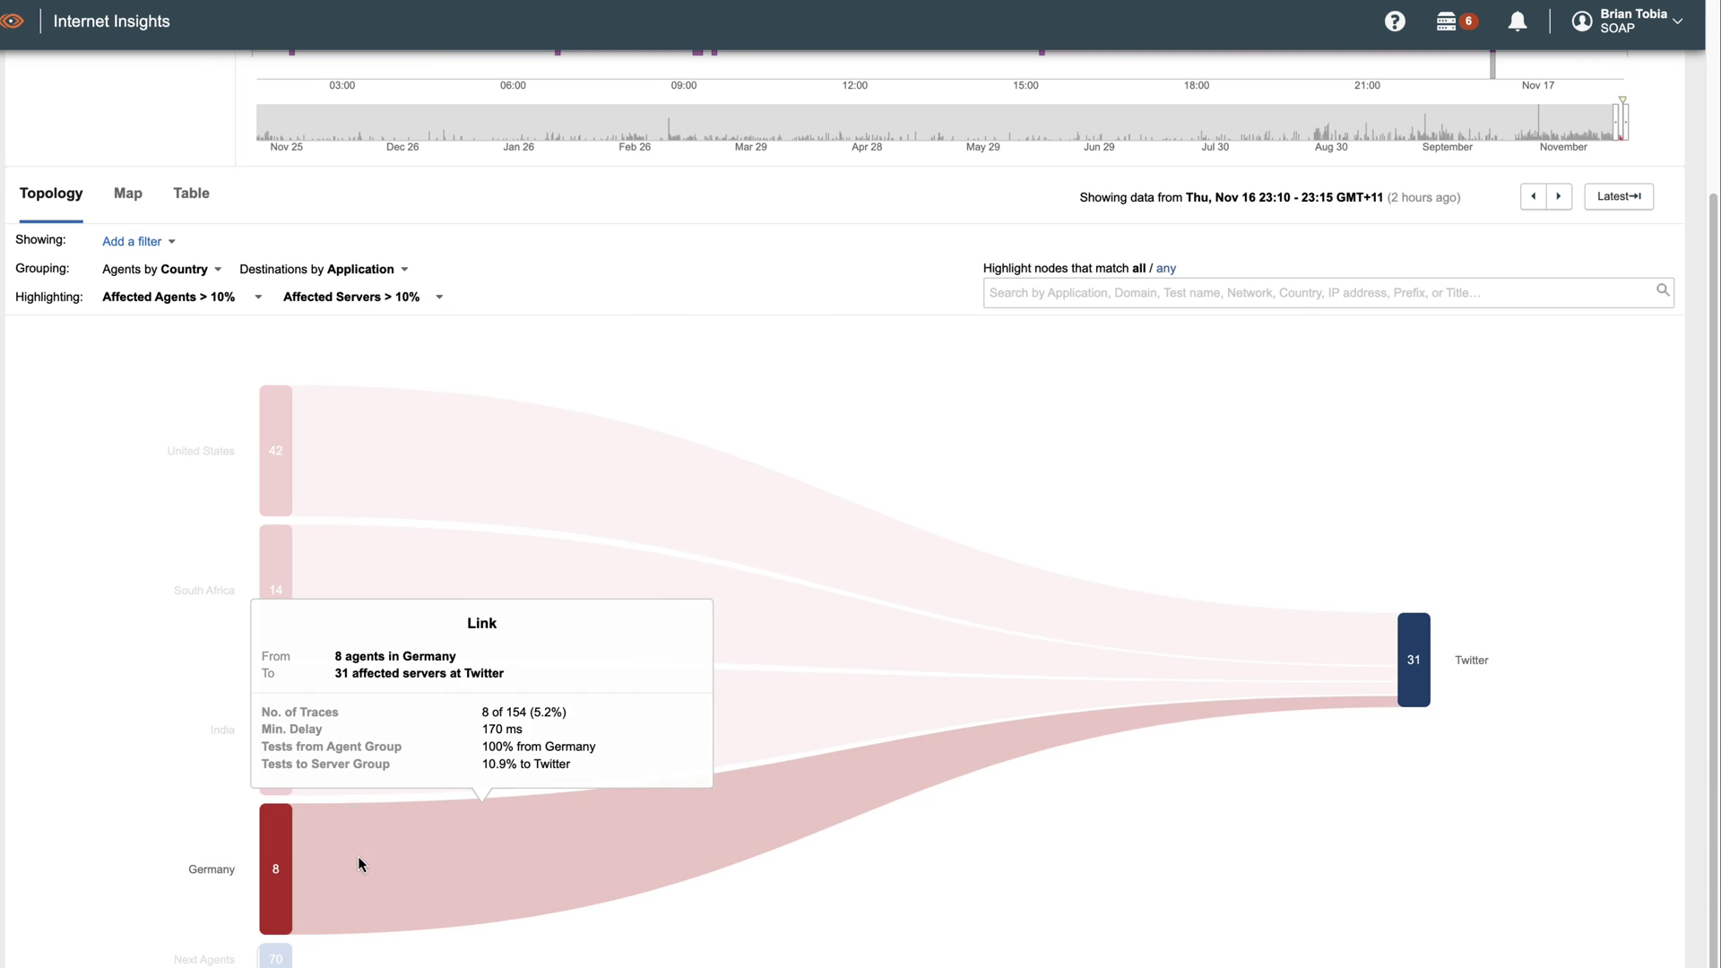
{"action": "left_click", "coordinate": [278, 867]}
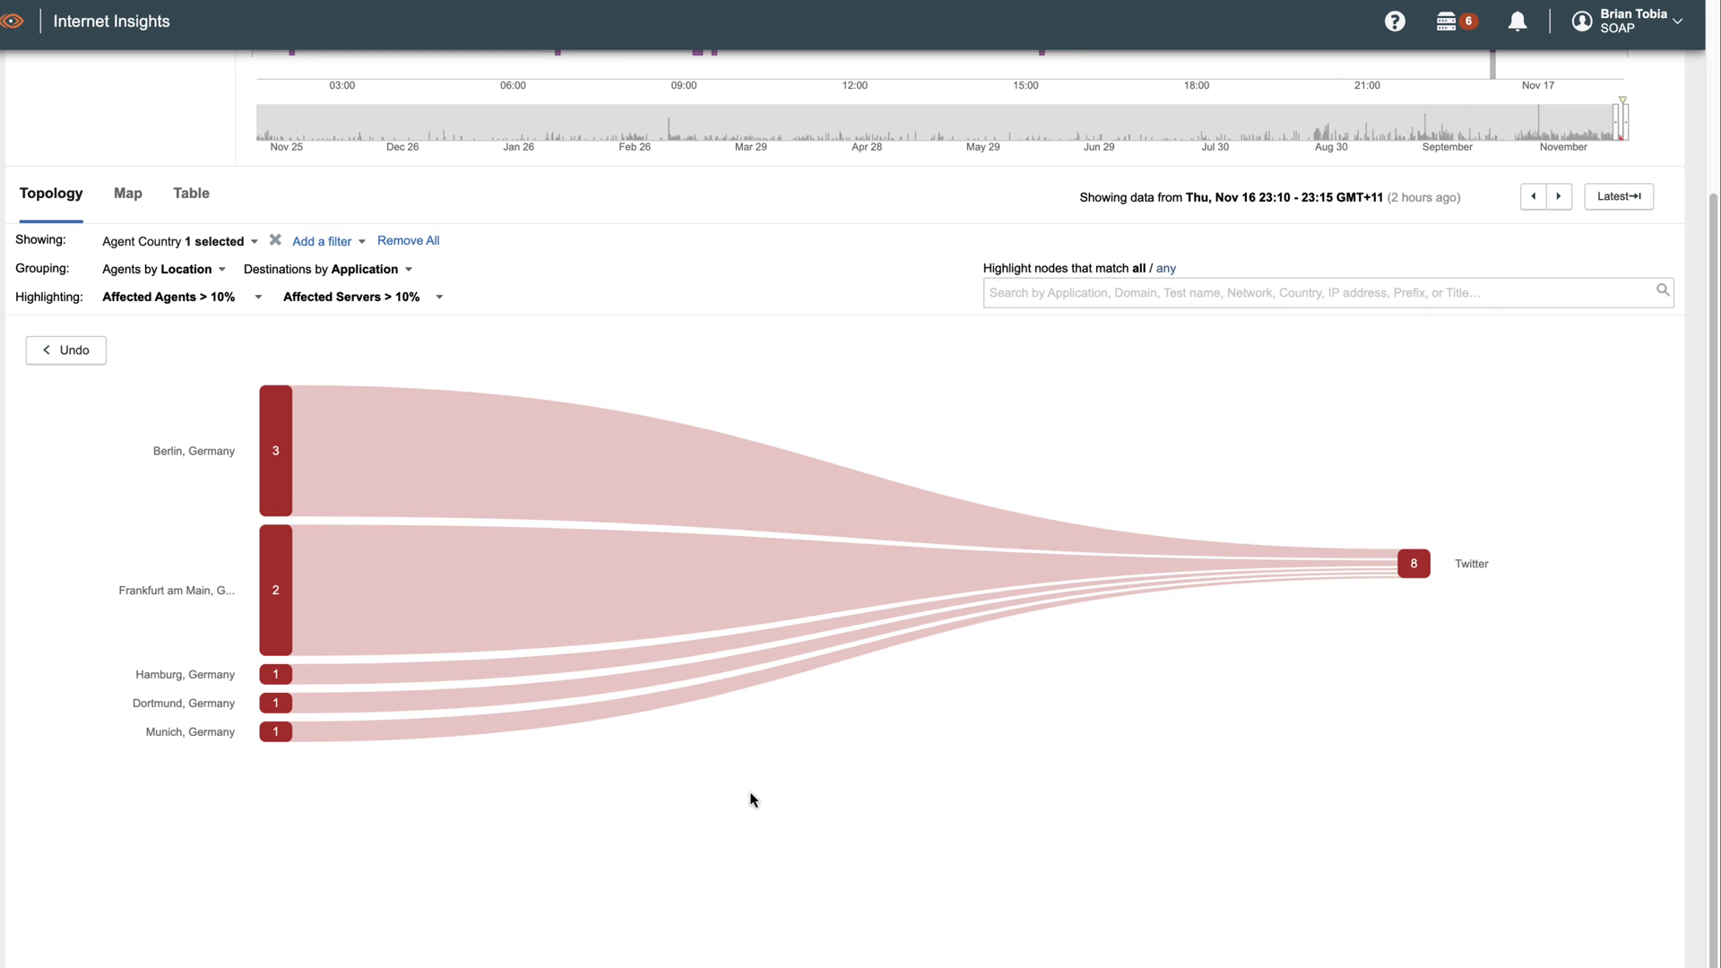
- View the Nov 16 Twitter outage on the world map, then as a twitter.com table row
{"action": "left_click", "coordinate": [135, 196]}
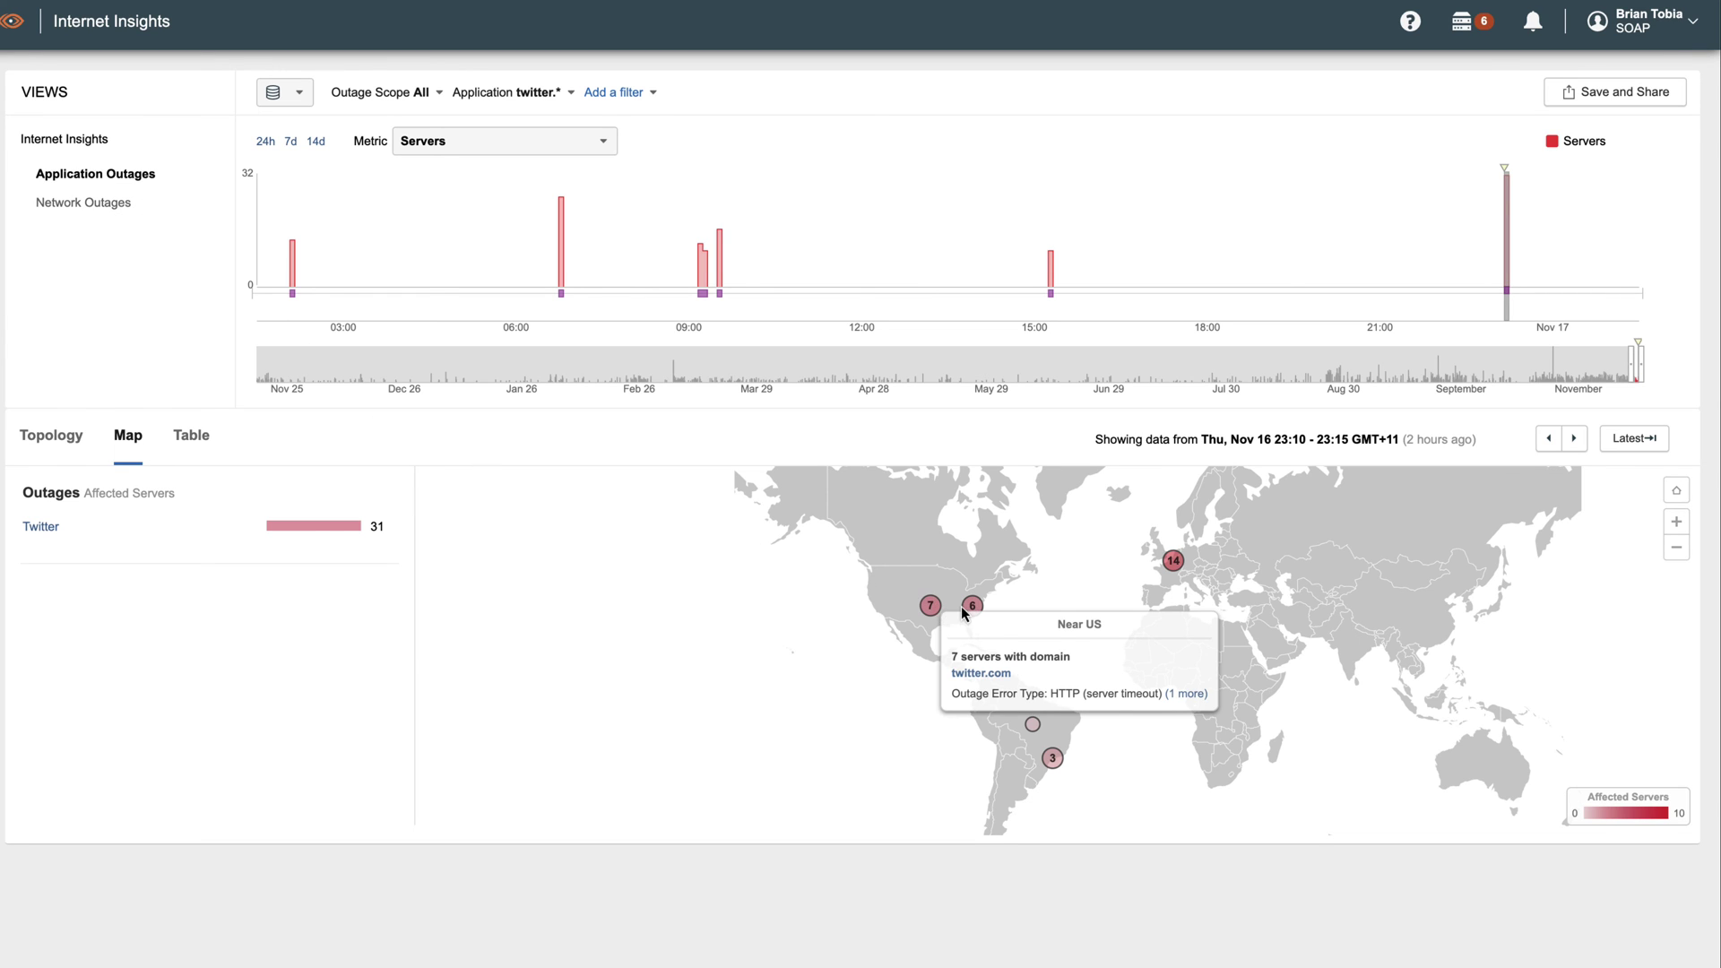
{"action": "mouse_move", "coordinate": [968, 612]}
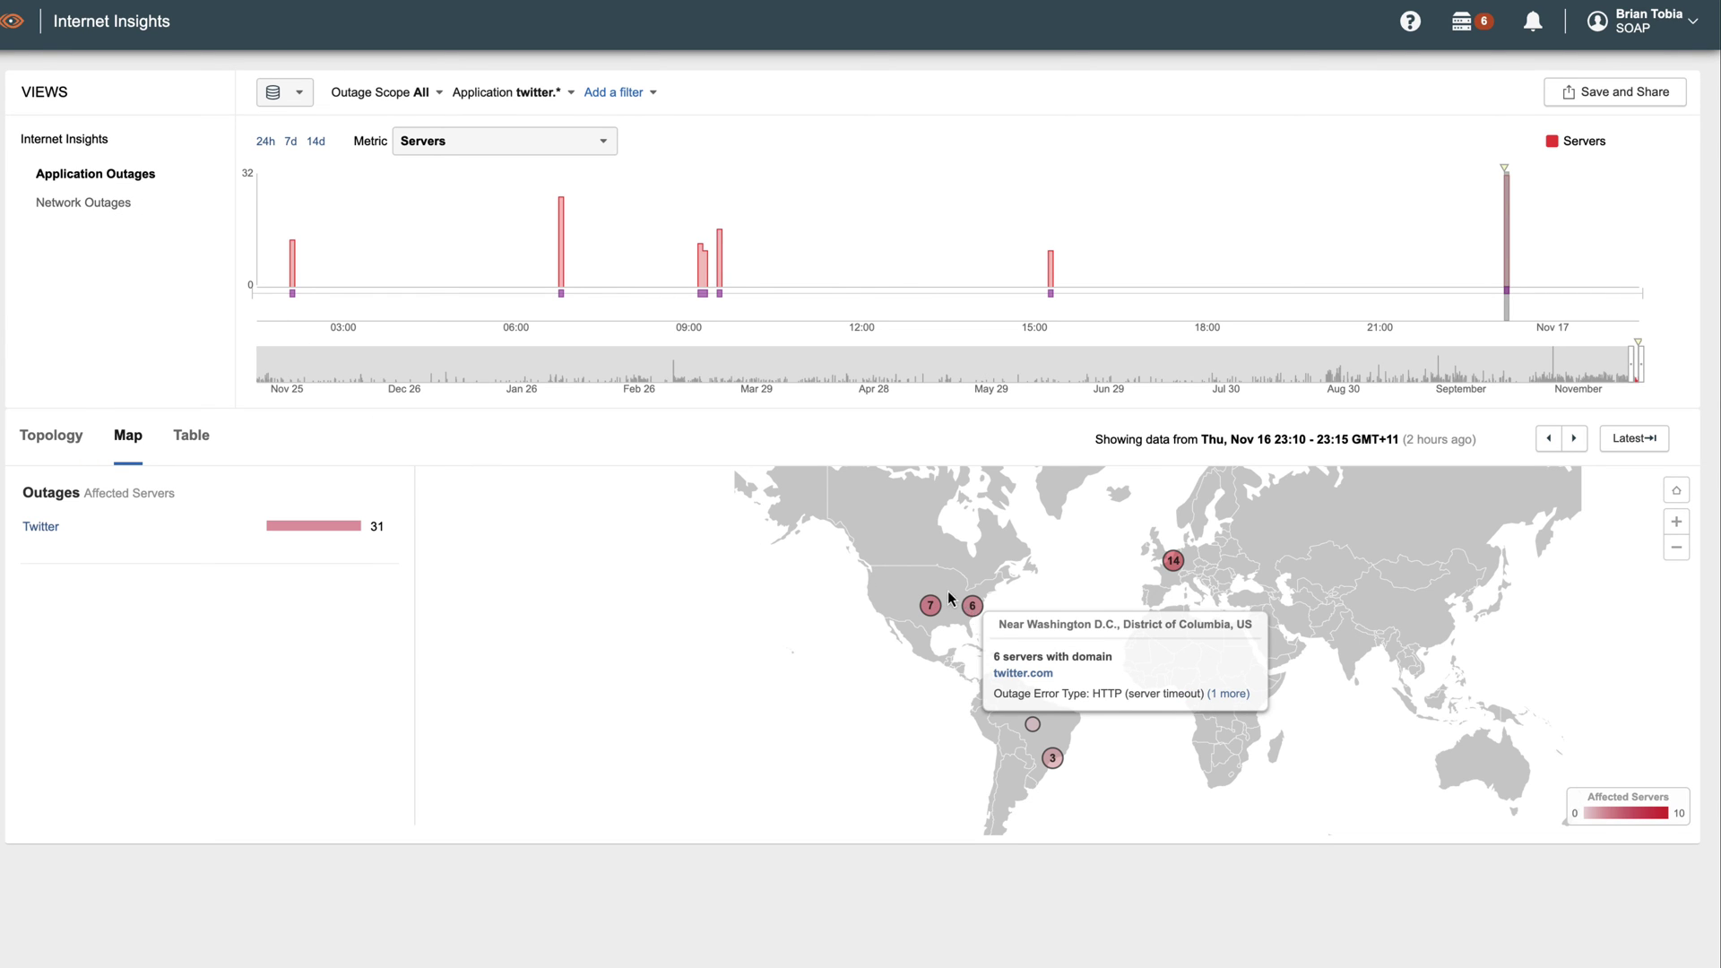
{"action": "left_click", "coordinate": [184, 438]}
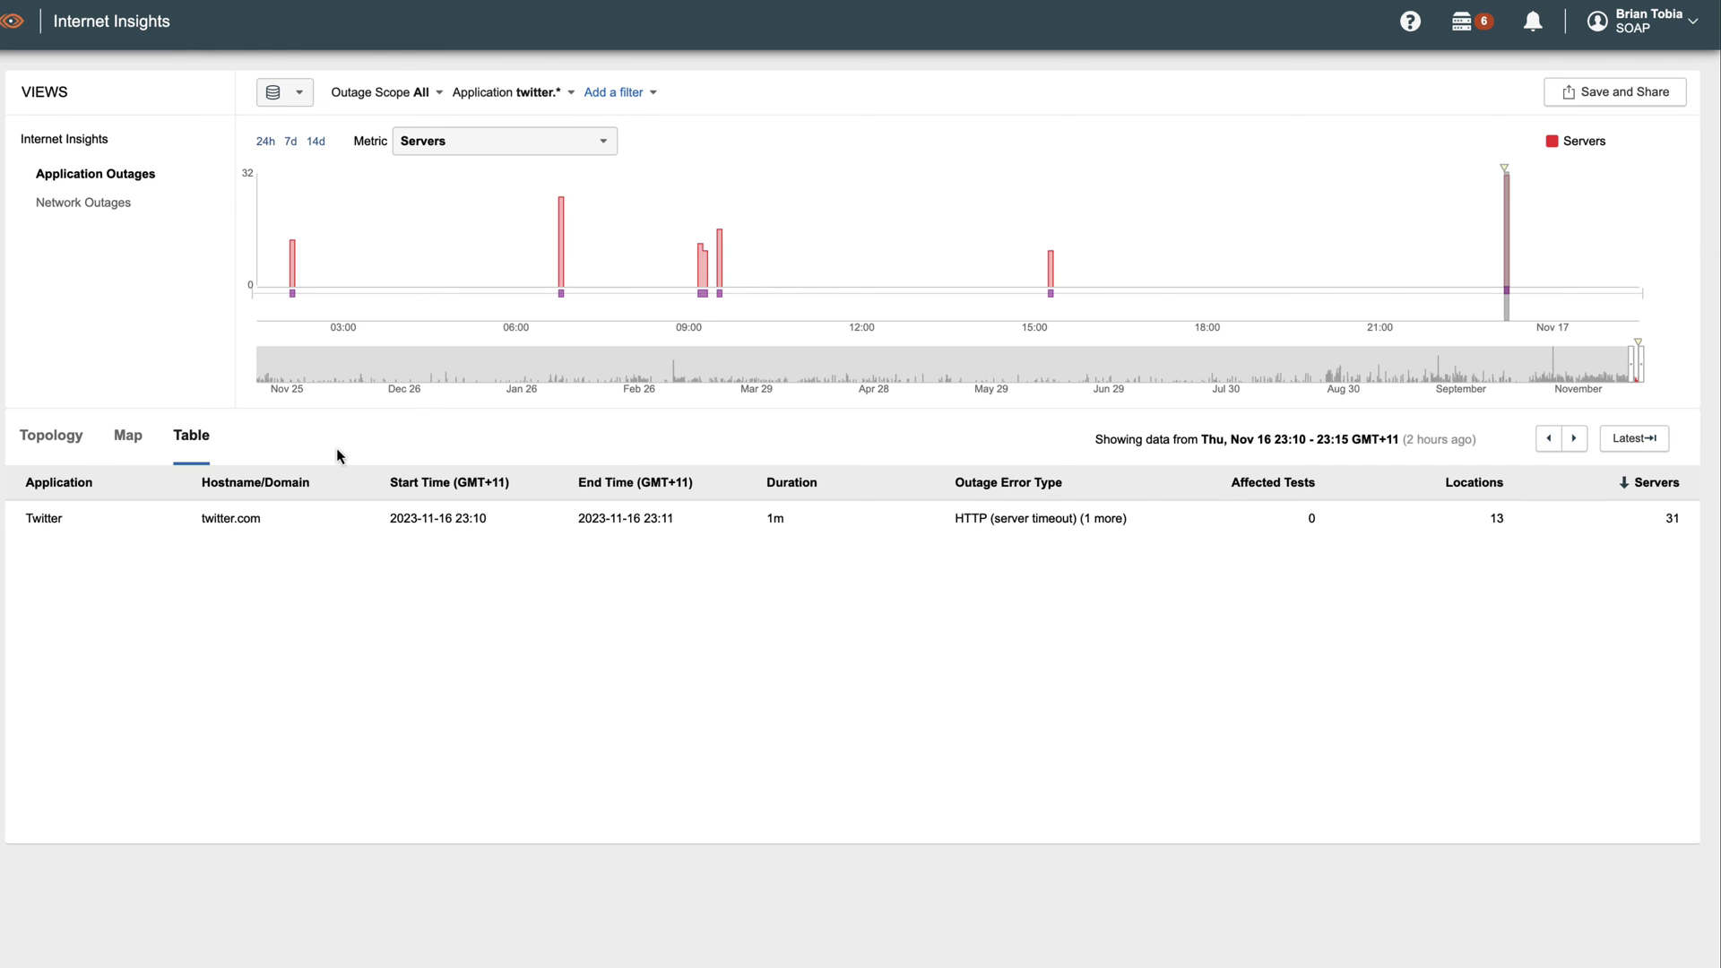
- Open the twitter.com outage row, then view the Internet Insights alert rules
{"action": "left_click", "coordinate": [261, 520]}
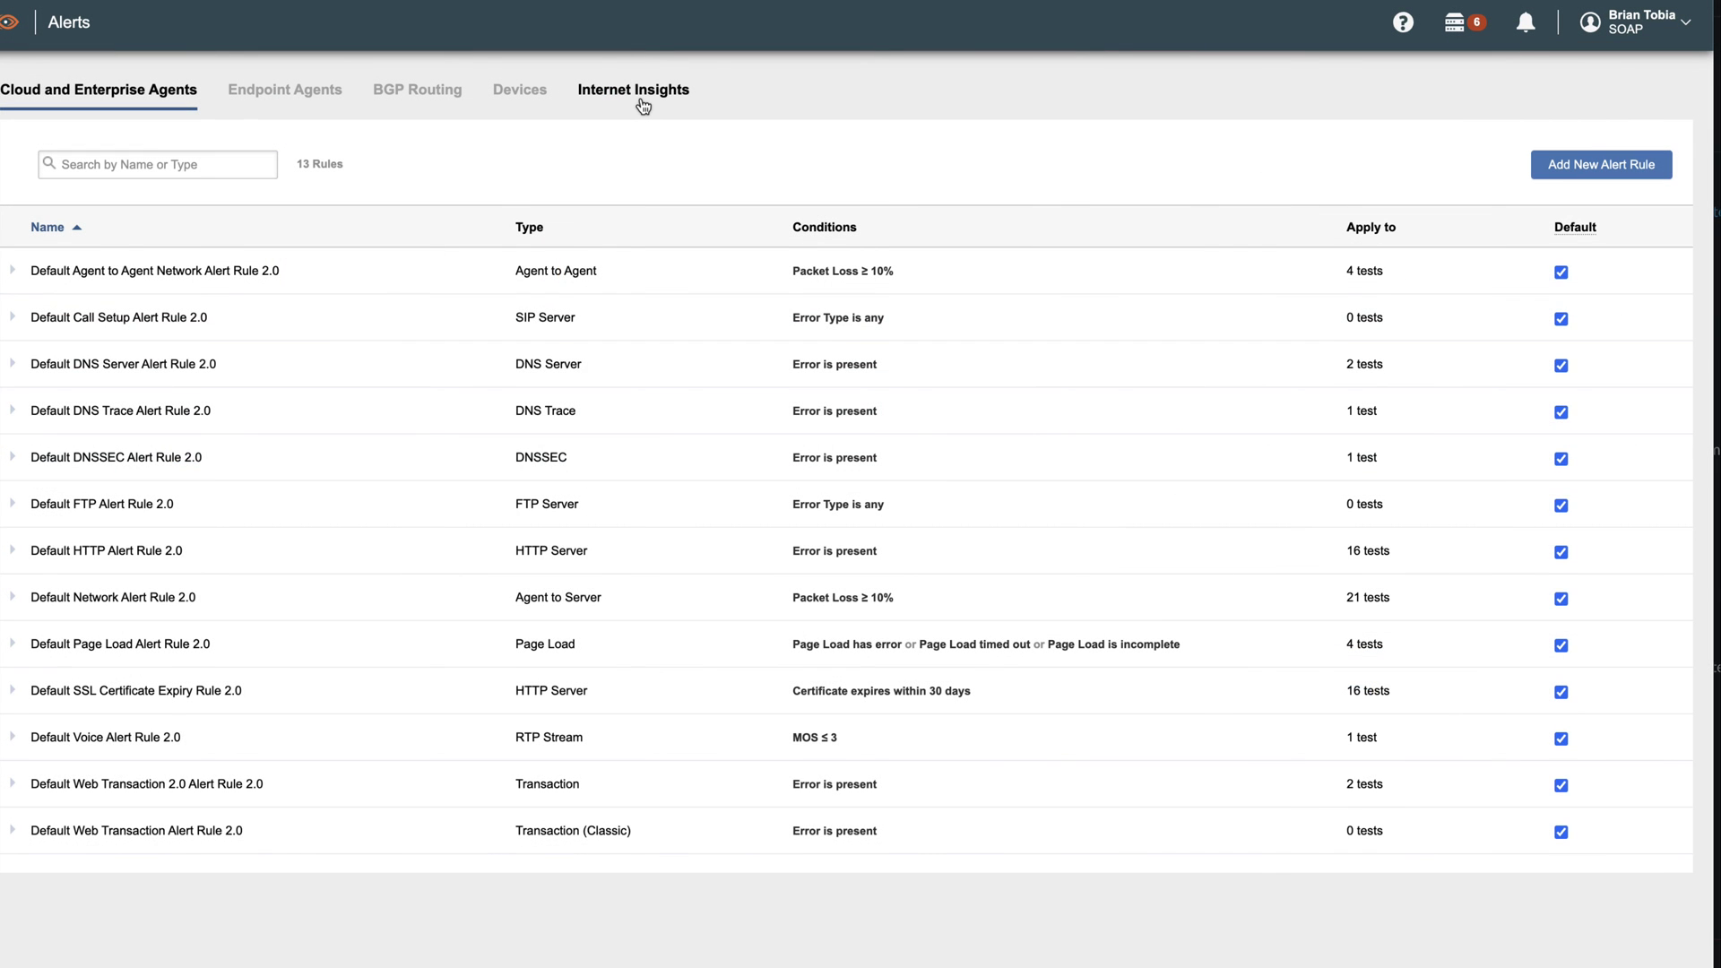
{"action": "left_click", "coordinate": [643, 105]}
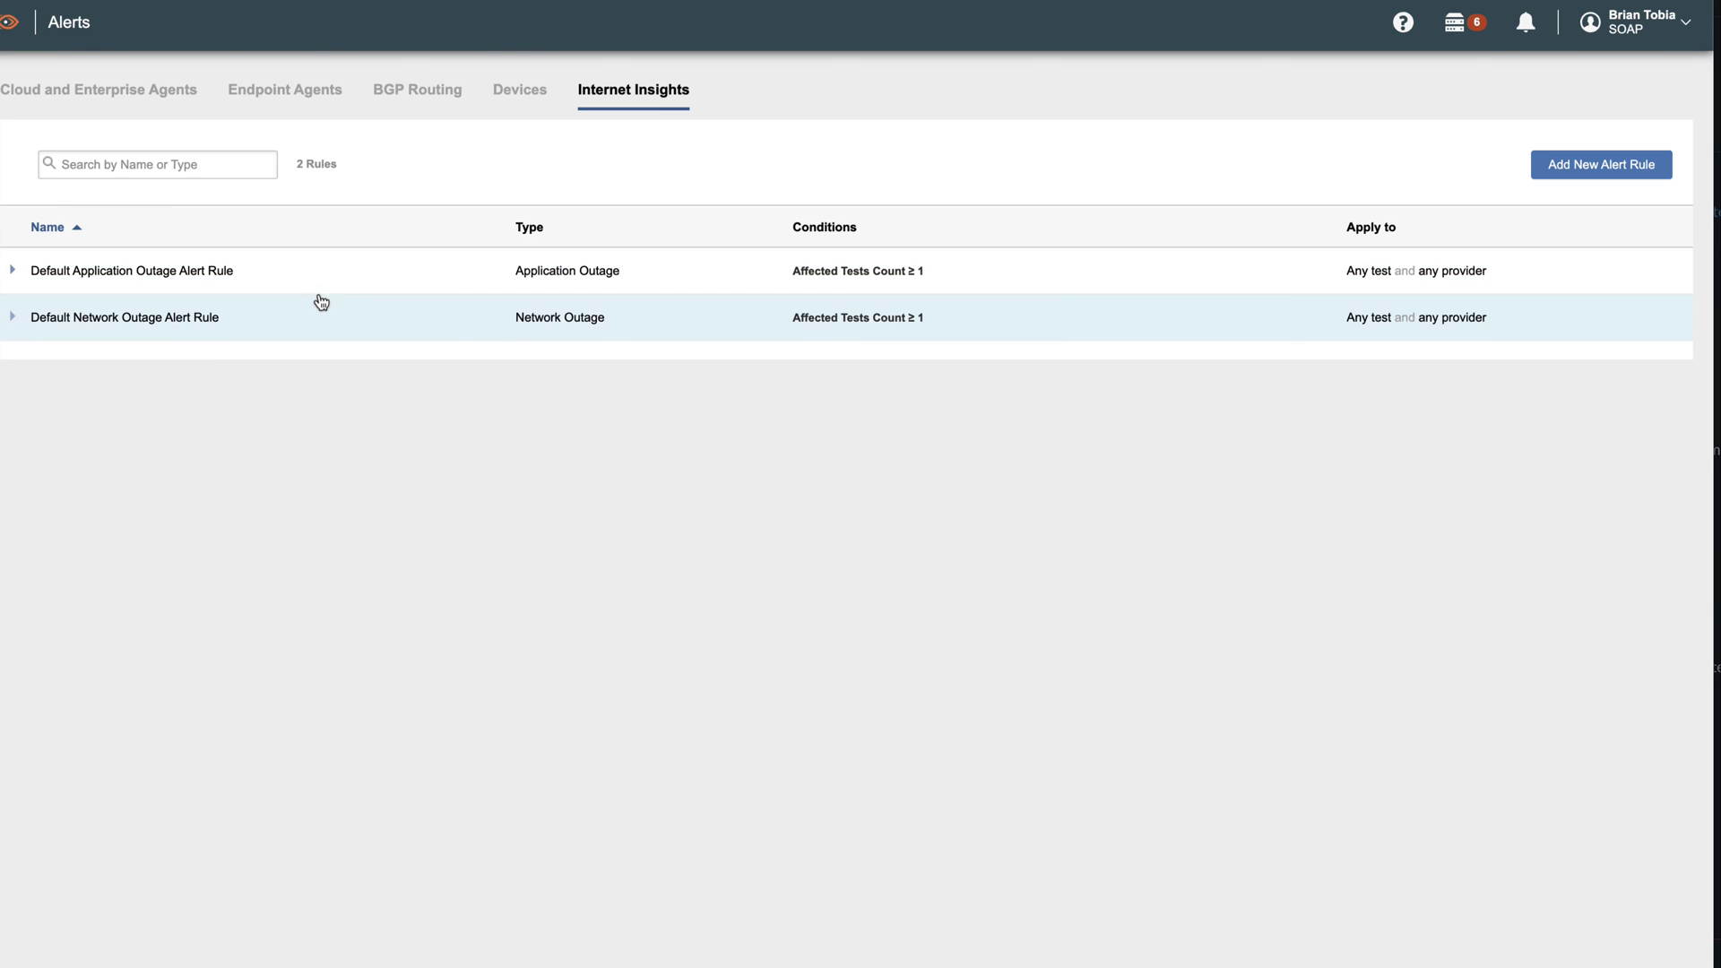
- Expand the Default Network Outage Alert Rule and set Catalog Providers to Specific, browsing the provider list
{"action": "left_click", "coordinate": [318, 316]}
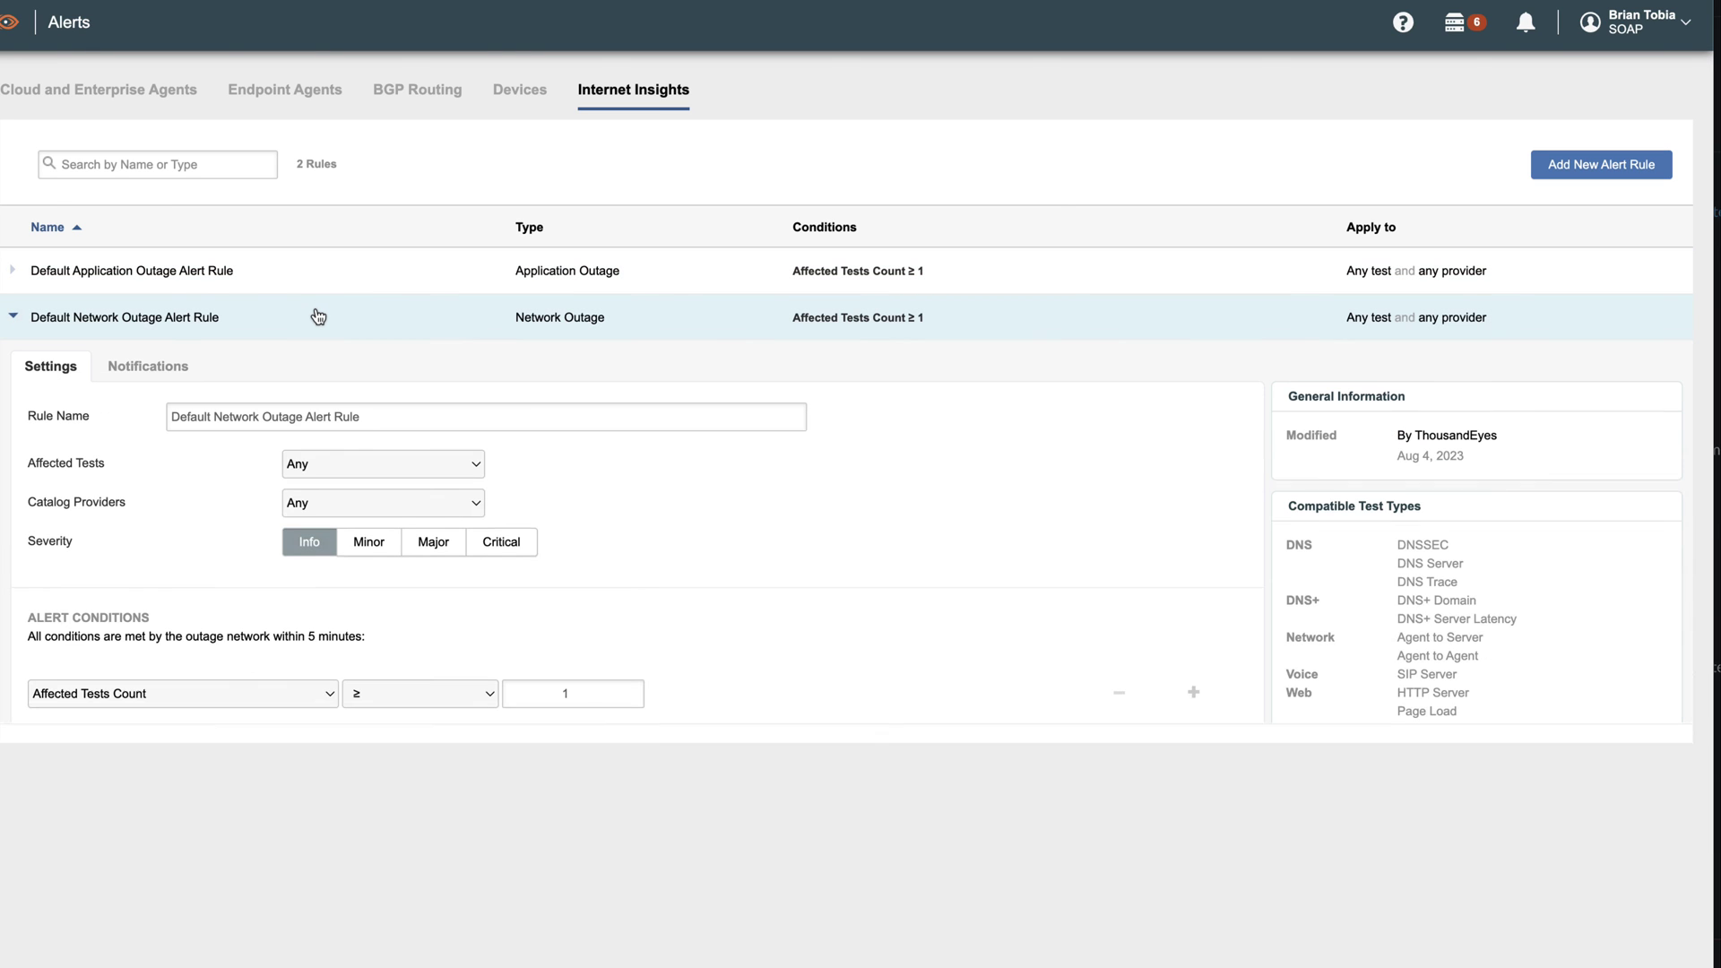
{"action": "left_click", "coordinate": [350, 507]}
{"action": "left_click", "coordinate": [356, 527]}
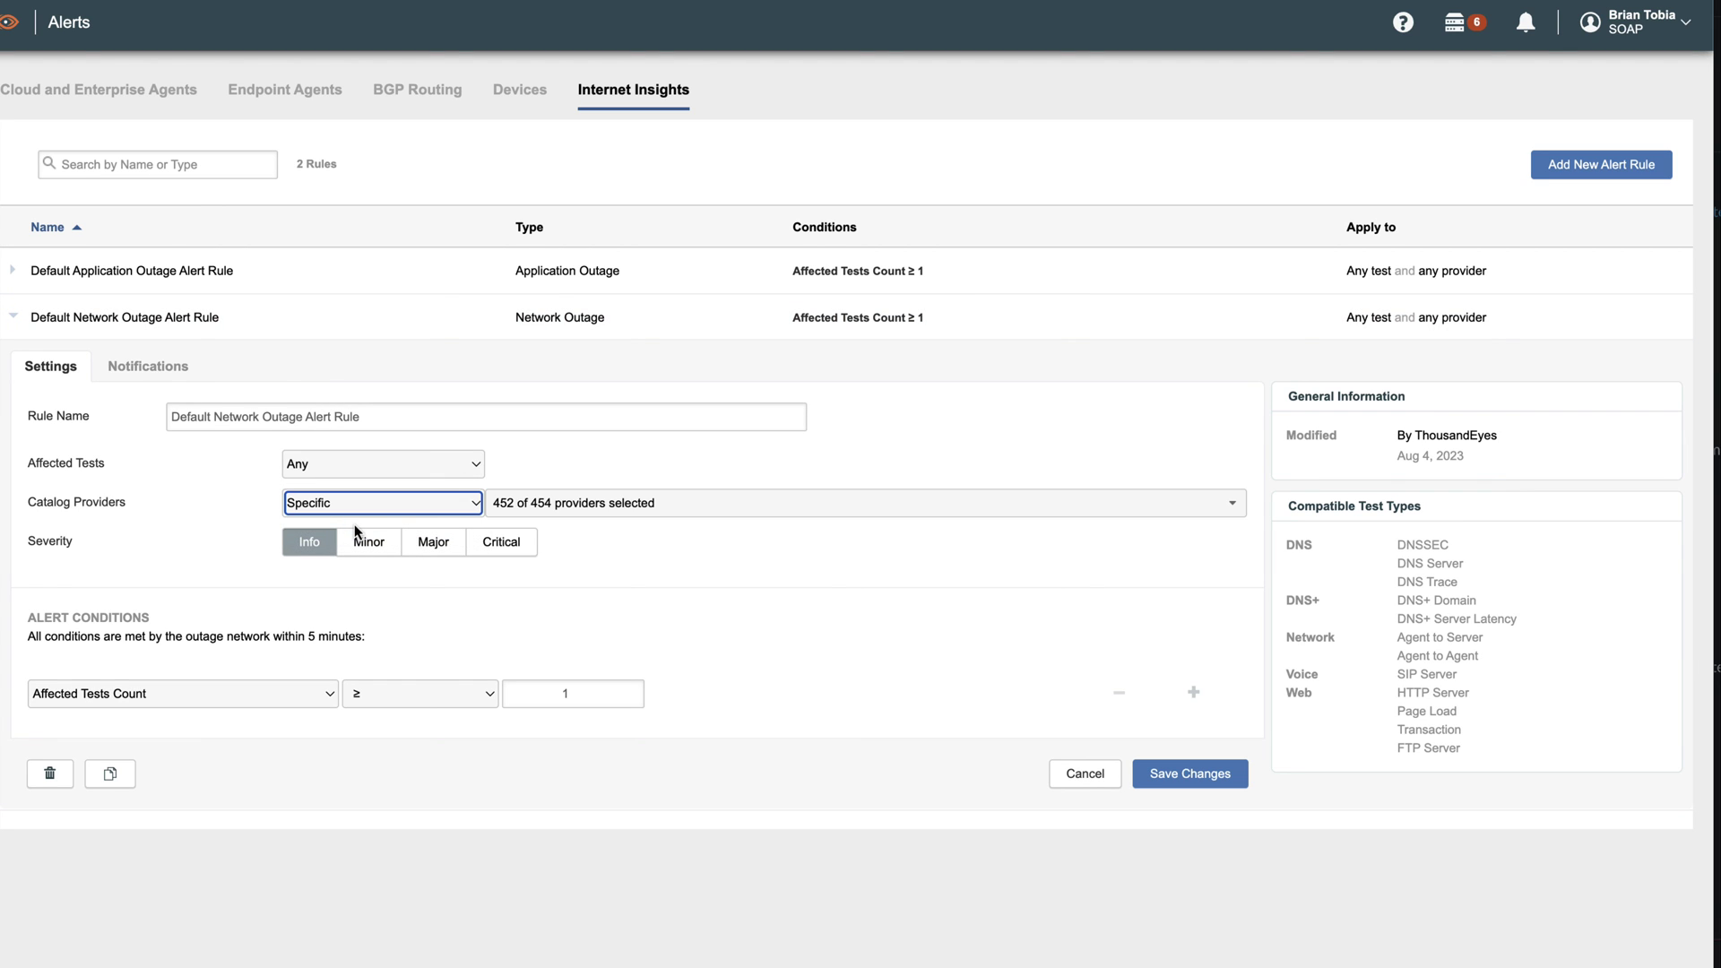
{"action": "left_click", "coordinate": [596, 509]}
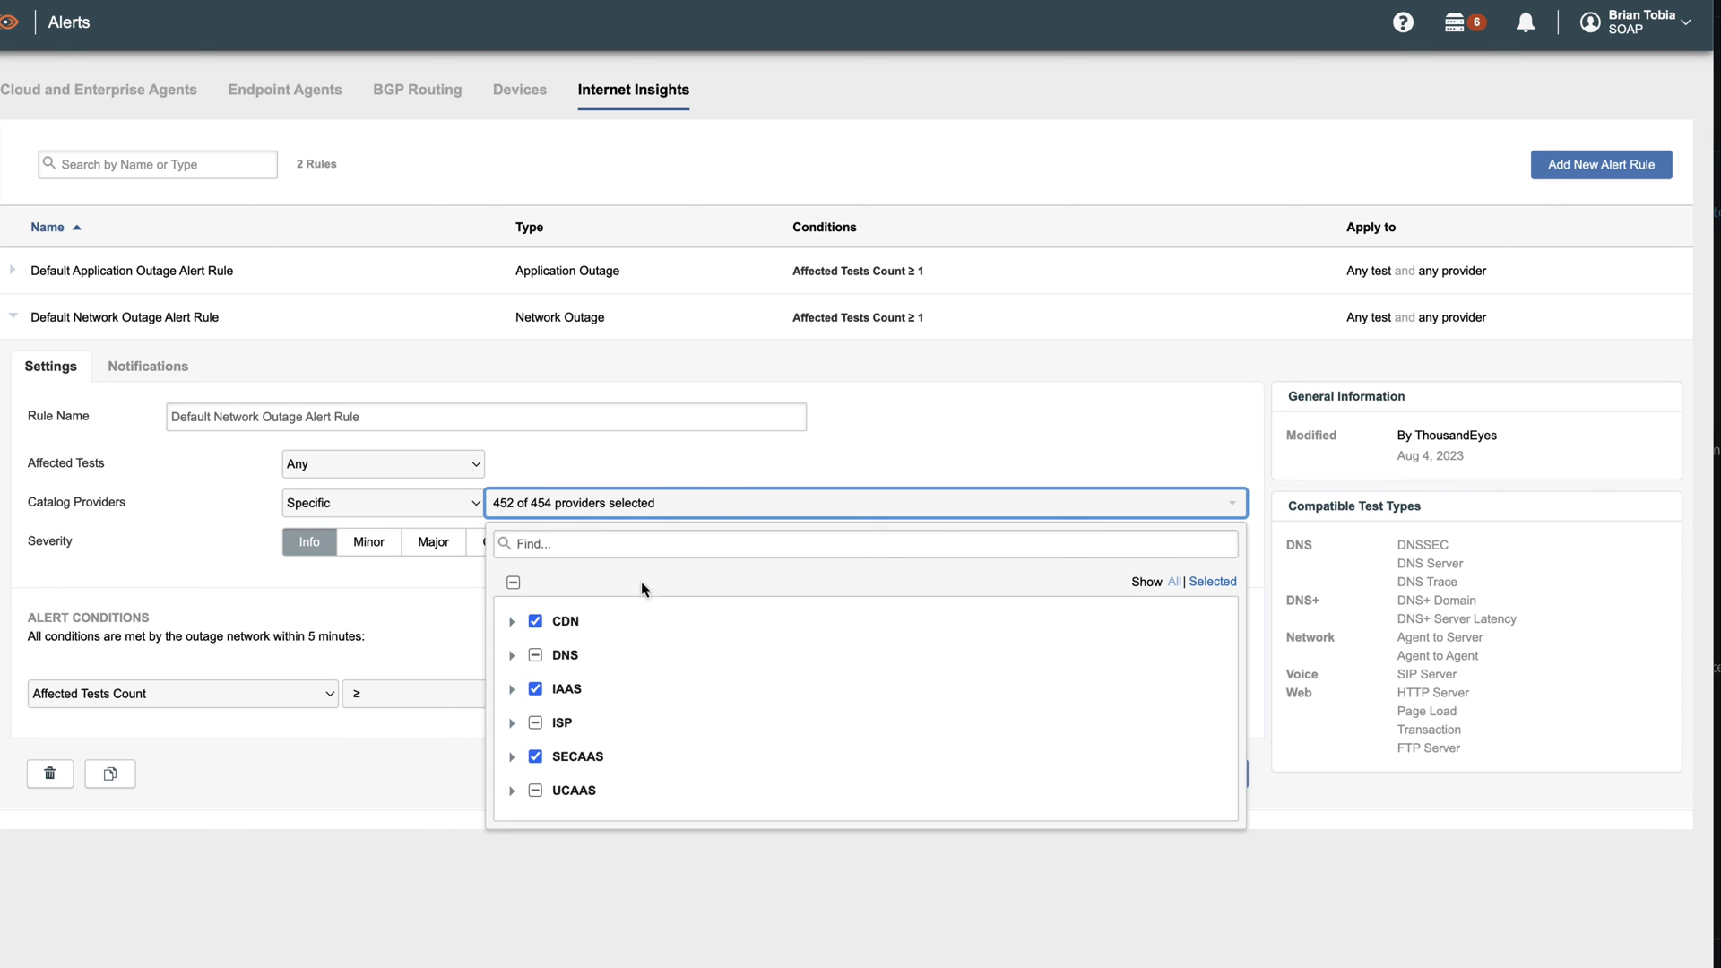
{"action": "left_click", "coordinate": [726, 474]}
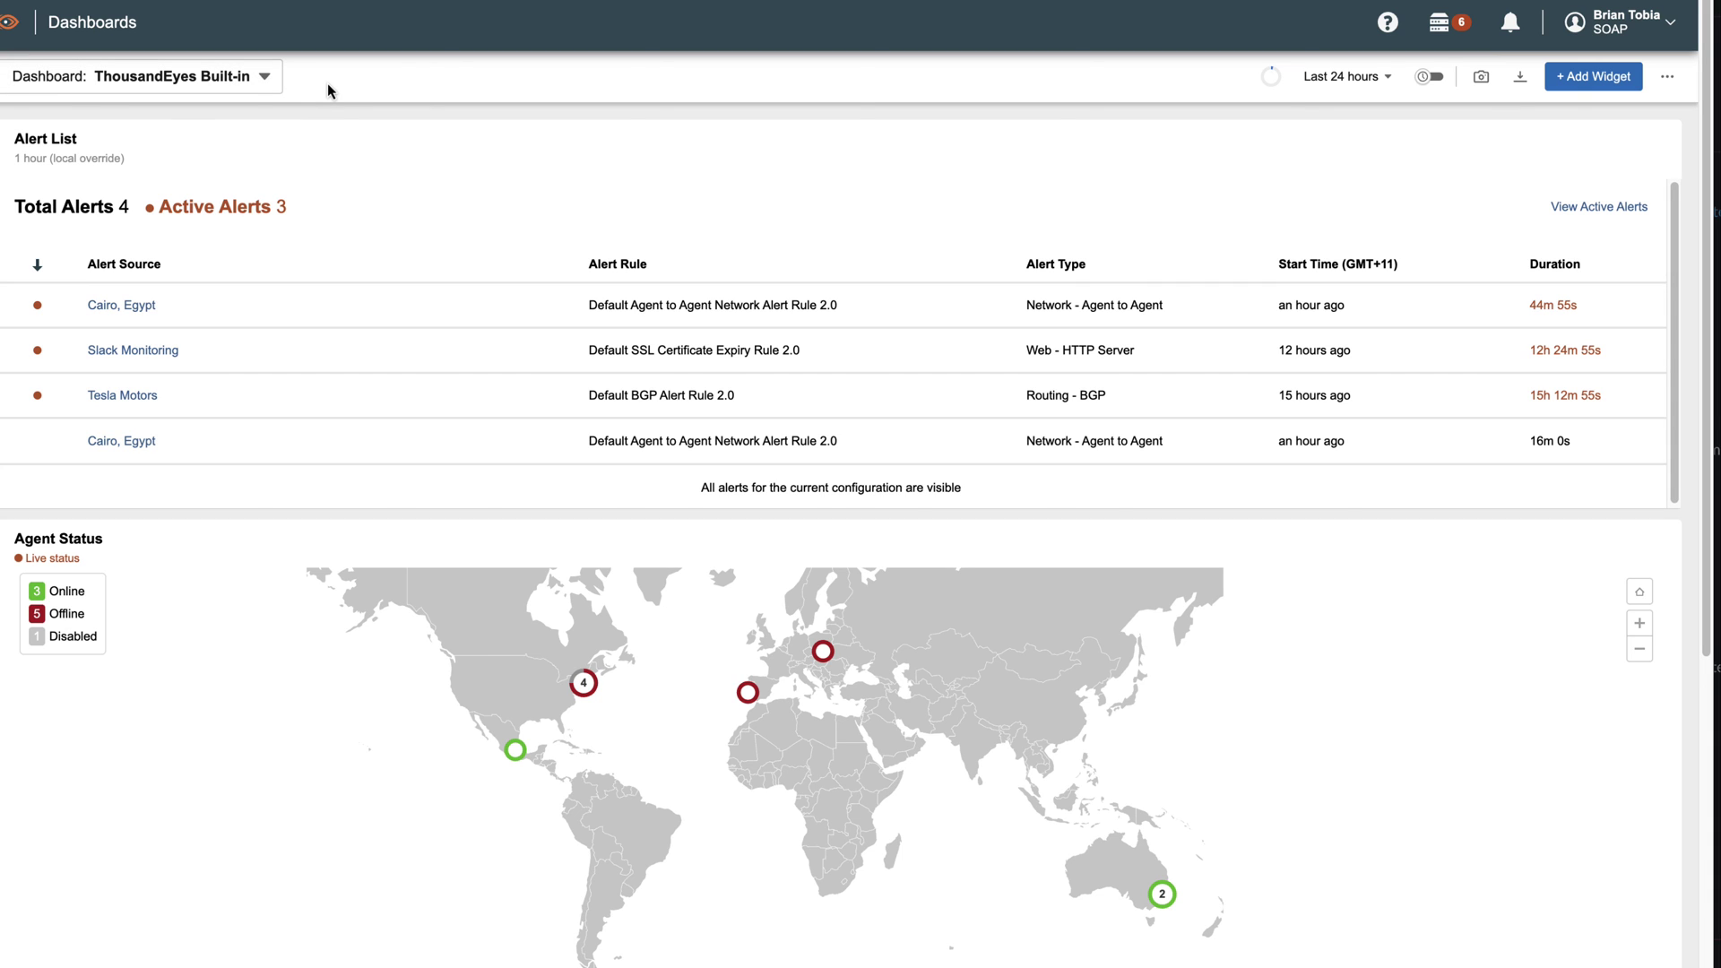
- Choose Internet Insights Built-in from the dashboard selector
{"action": "left_click", "coordinate": [243, 86]}
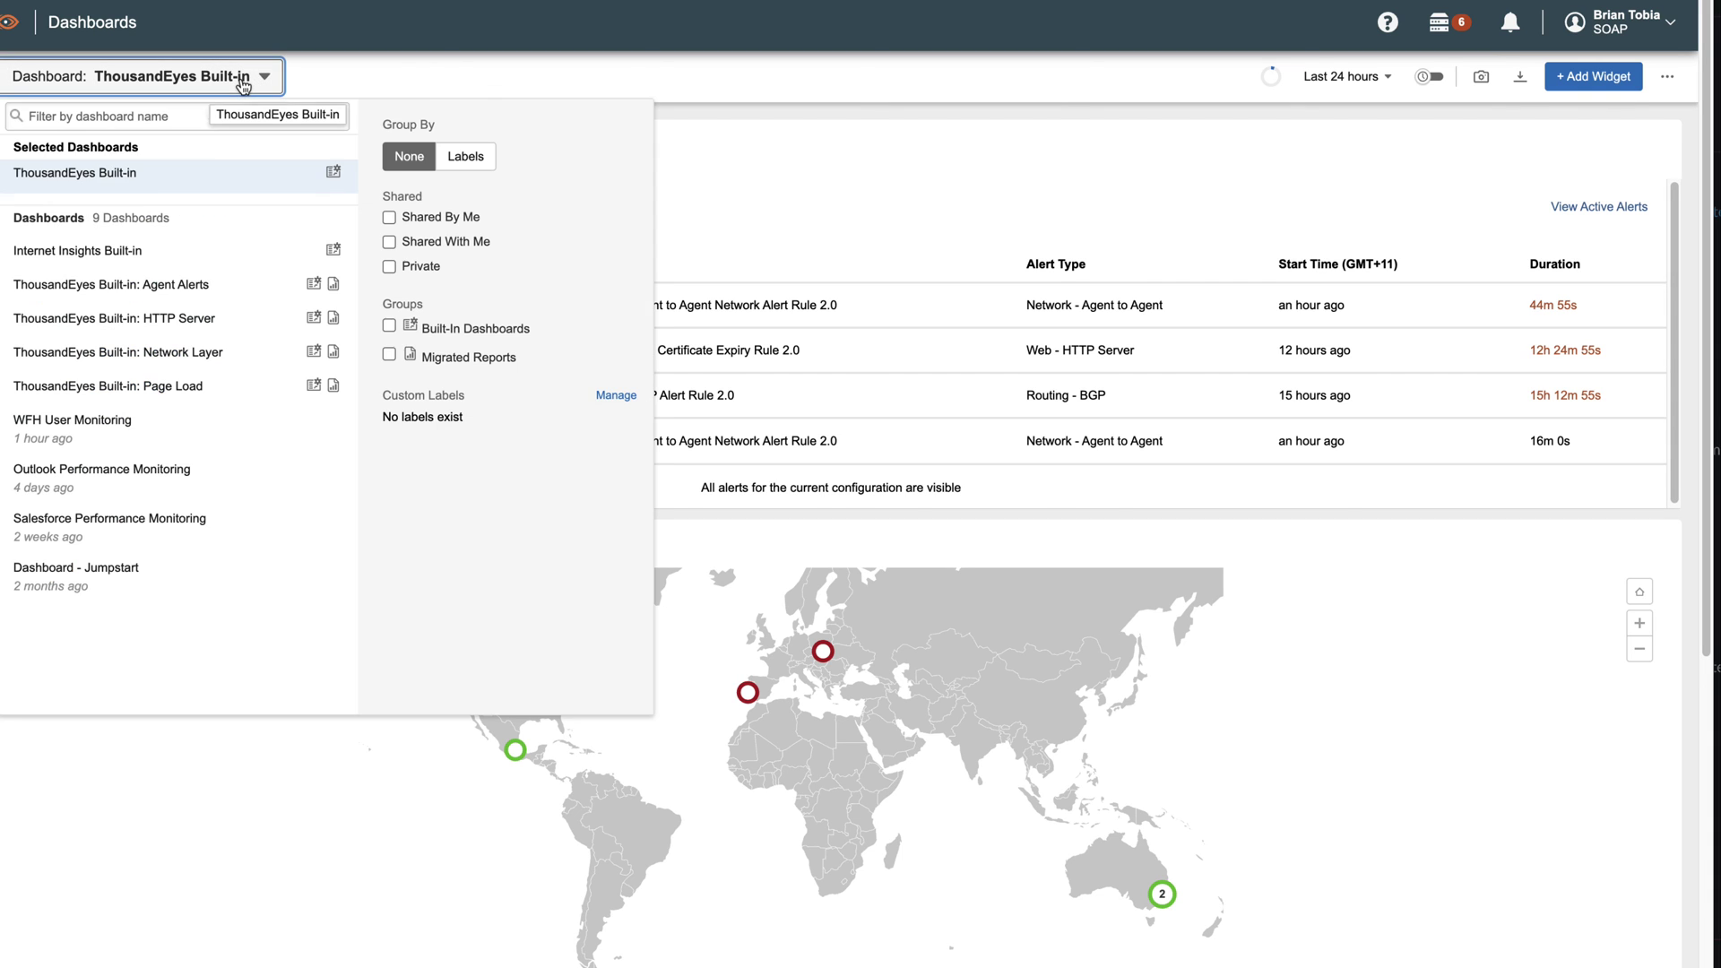
{"action": "left_click", "coordinate": [169, 253]}
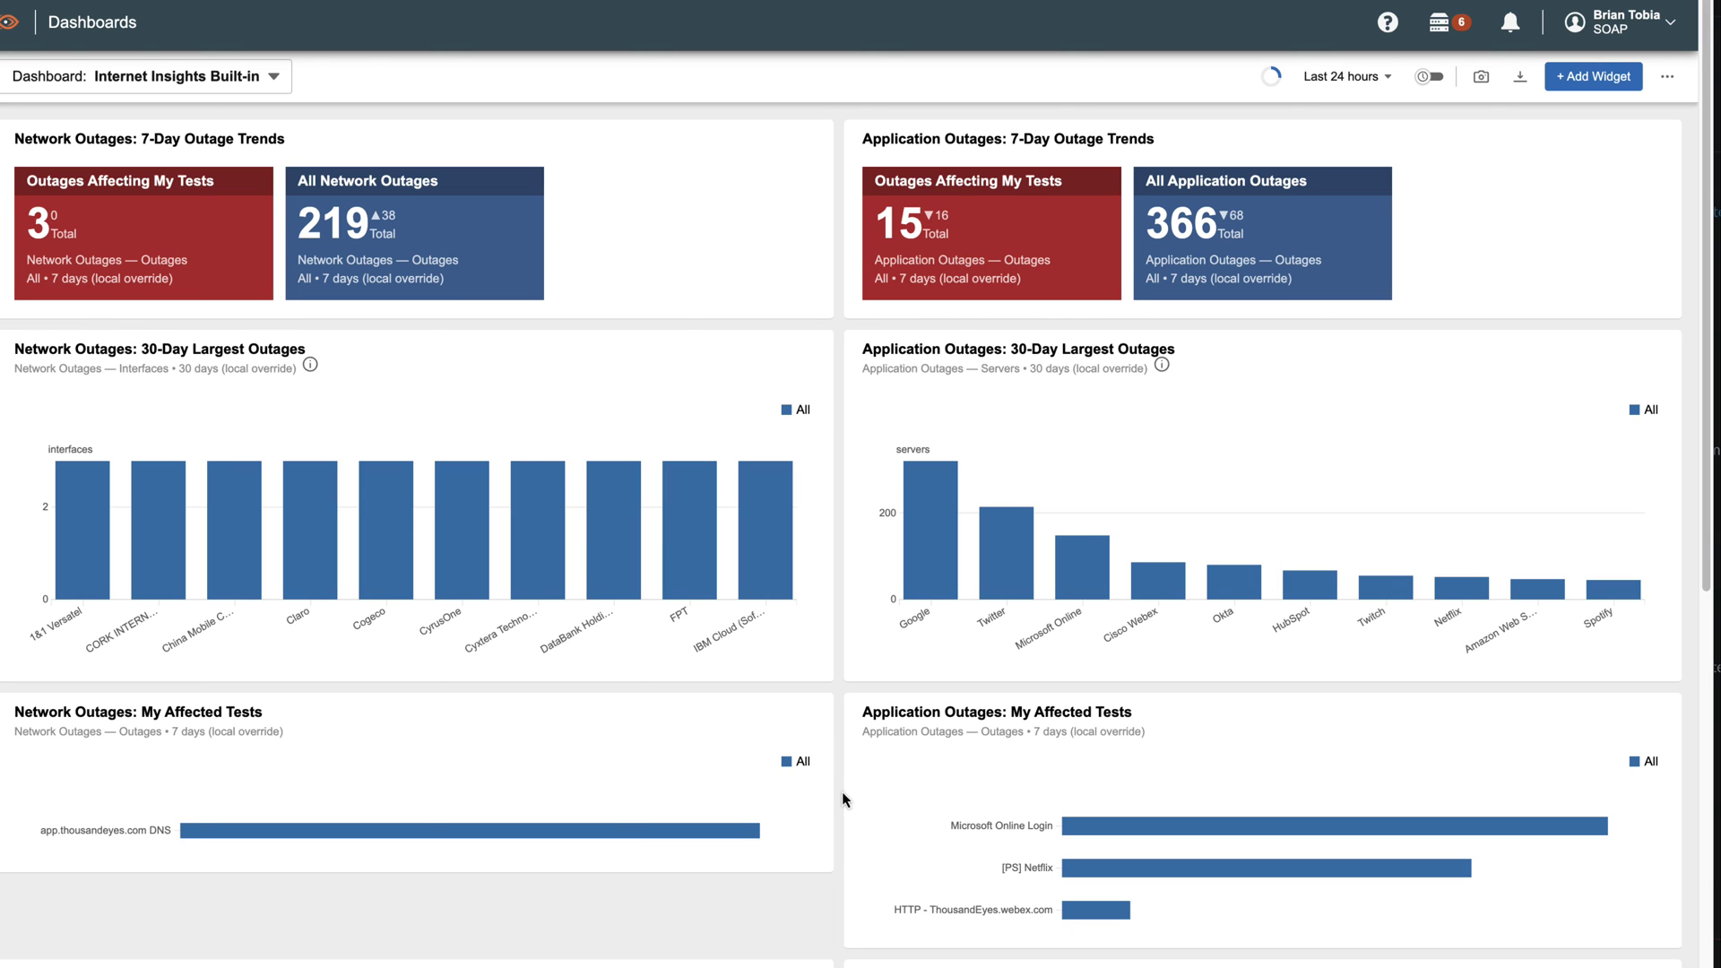
{"action": "scroll", "coordinate": [837, 792], "scroll_direction": "down", "scroll_amount": 3}
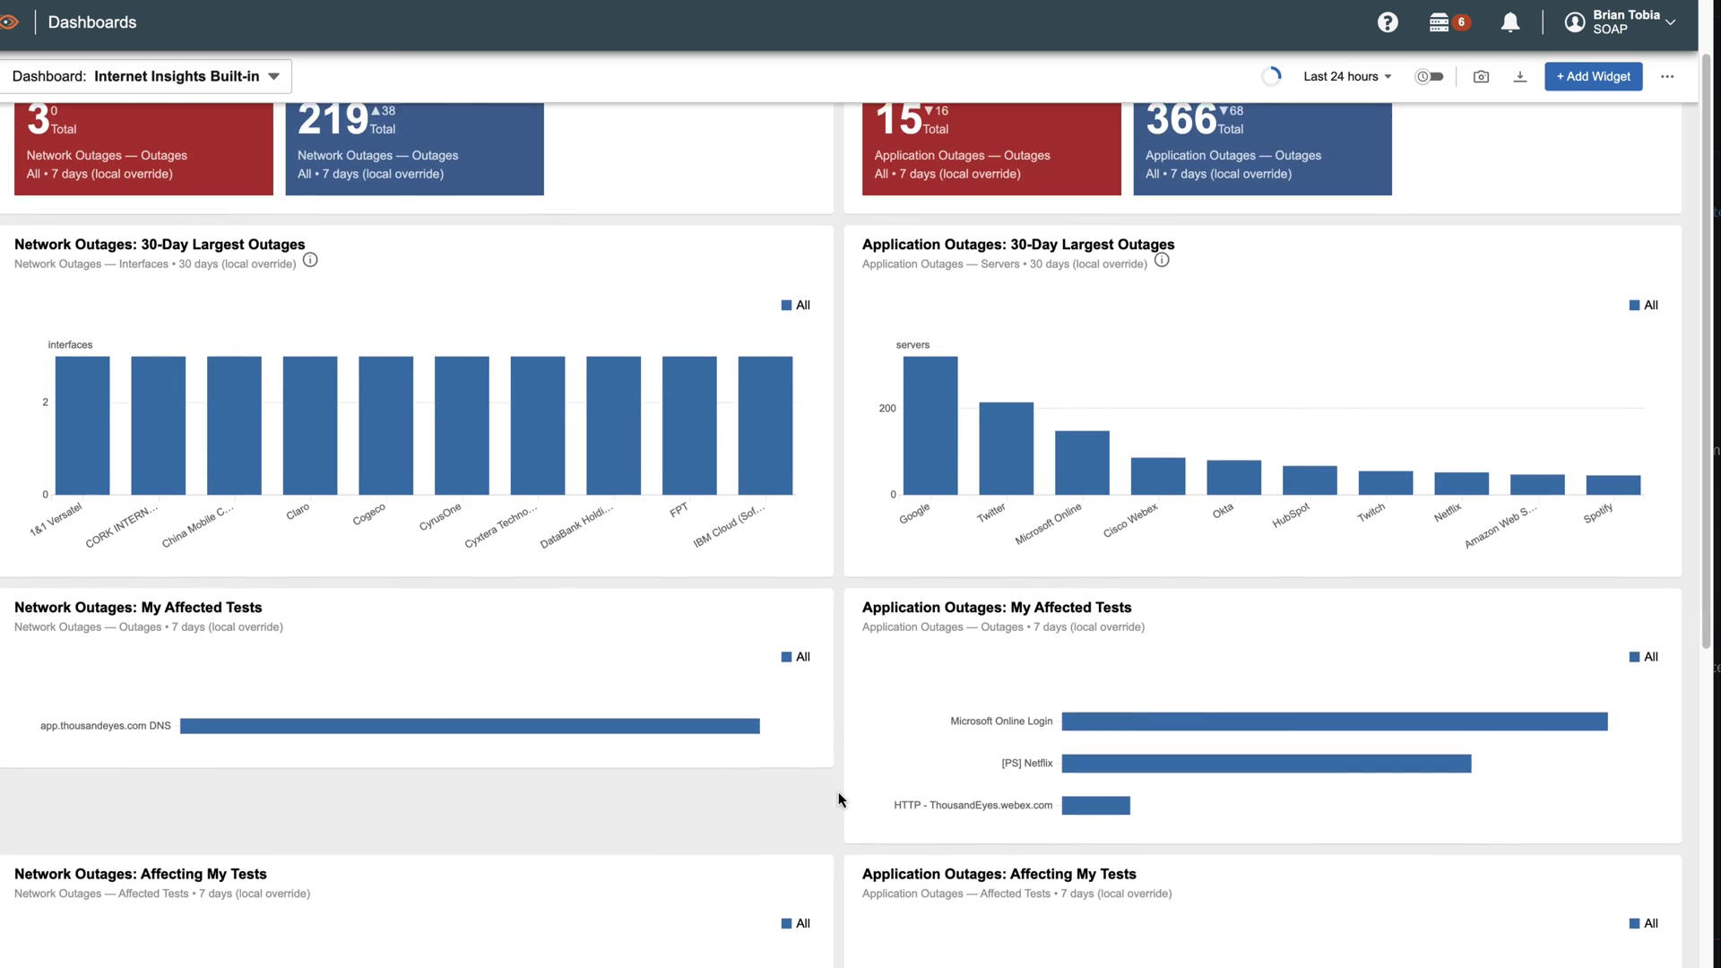
{"action": "scroll", "coordinate": [838, 792], "scroll_direction": "down", "scroll_amount": 5}
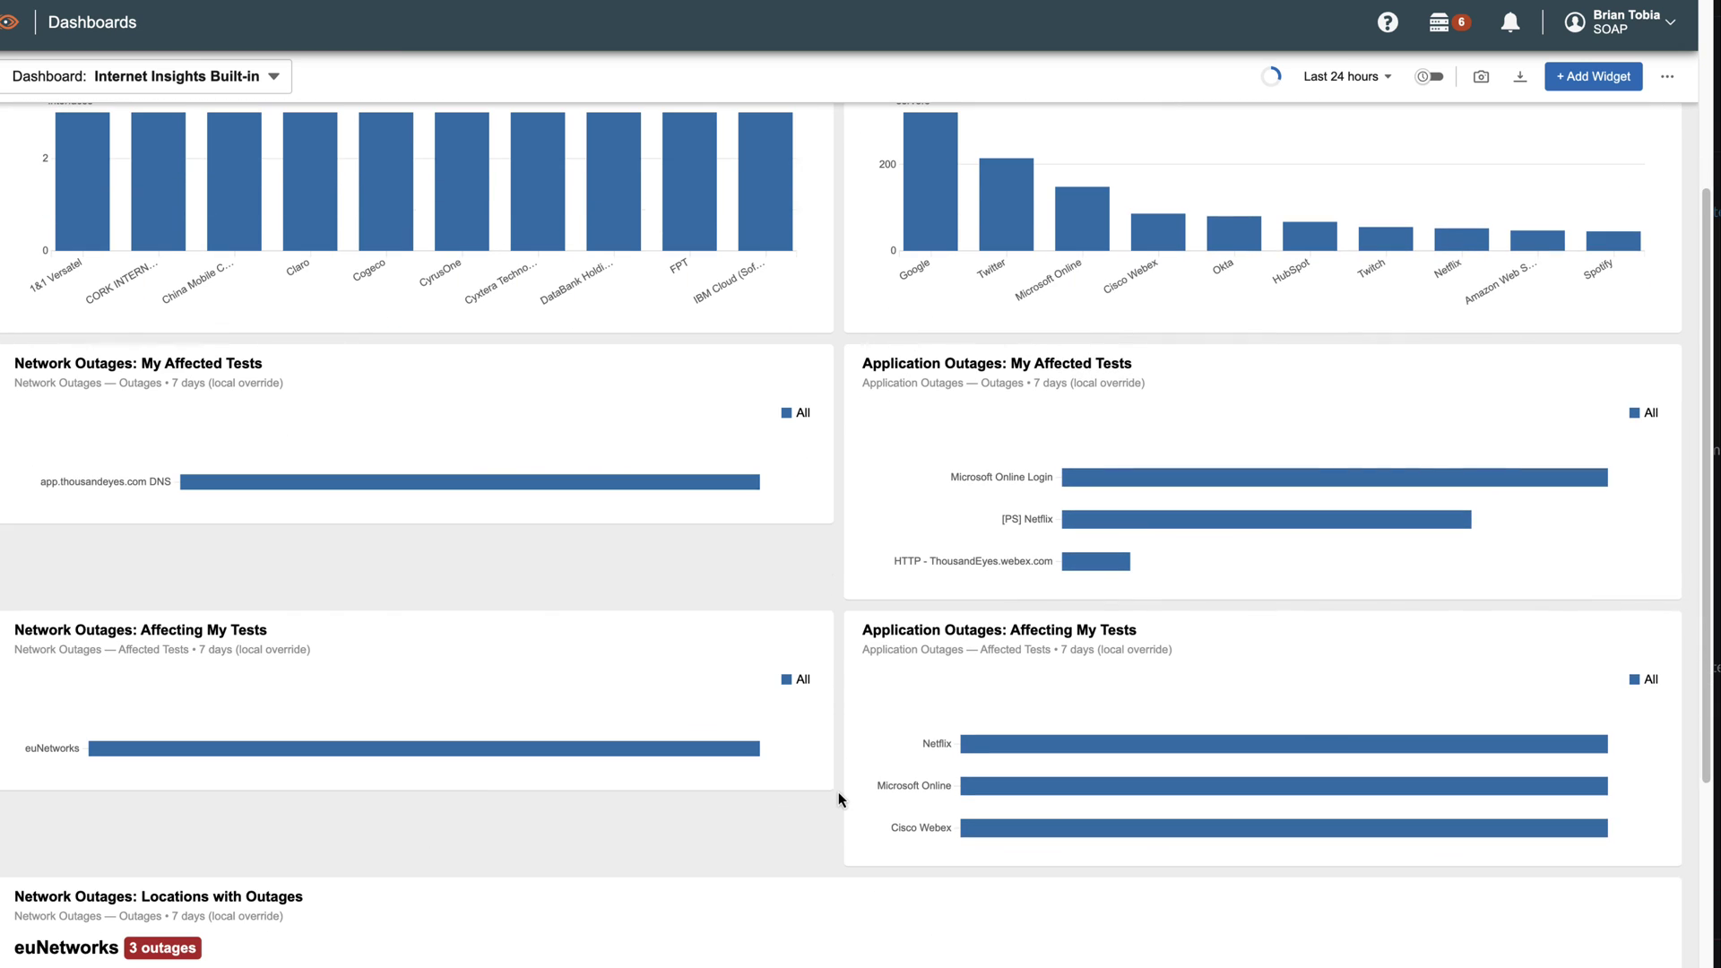
{"action": "scroll", "coordinate": [840, 797], "scroll_direction": "down", "scroll_amount": 3}
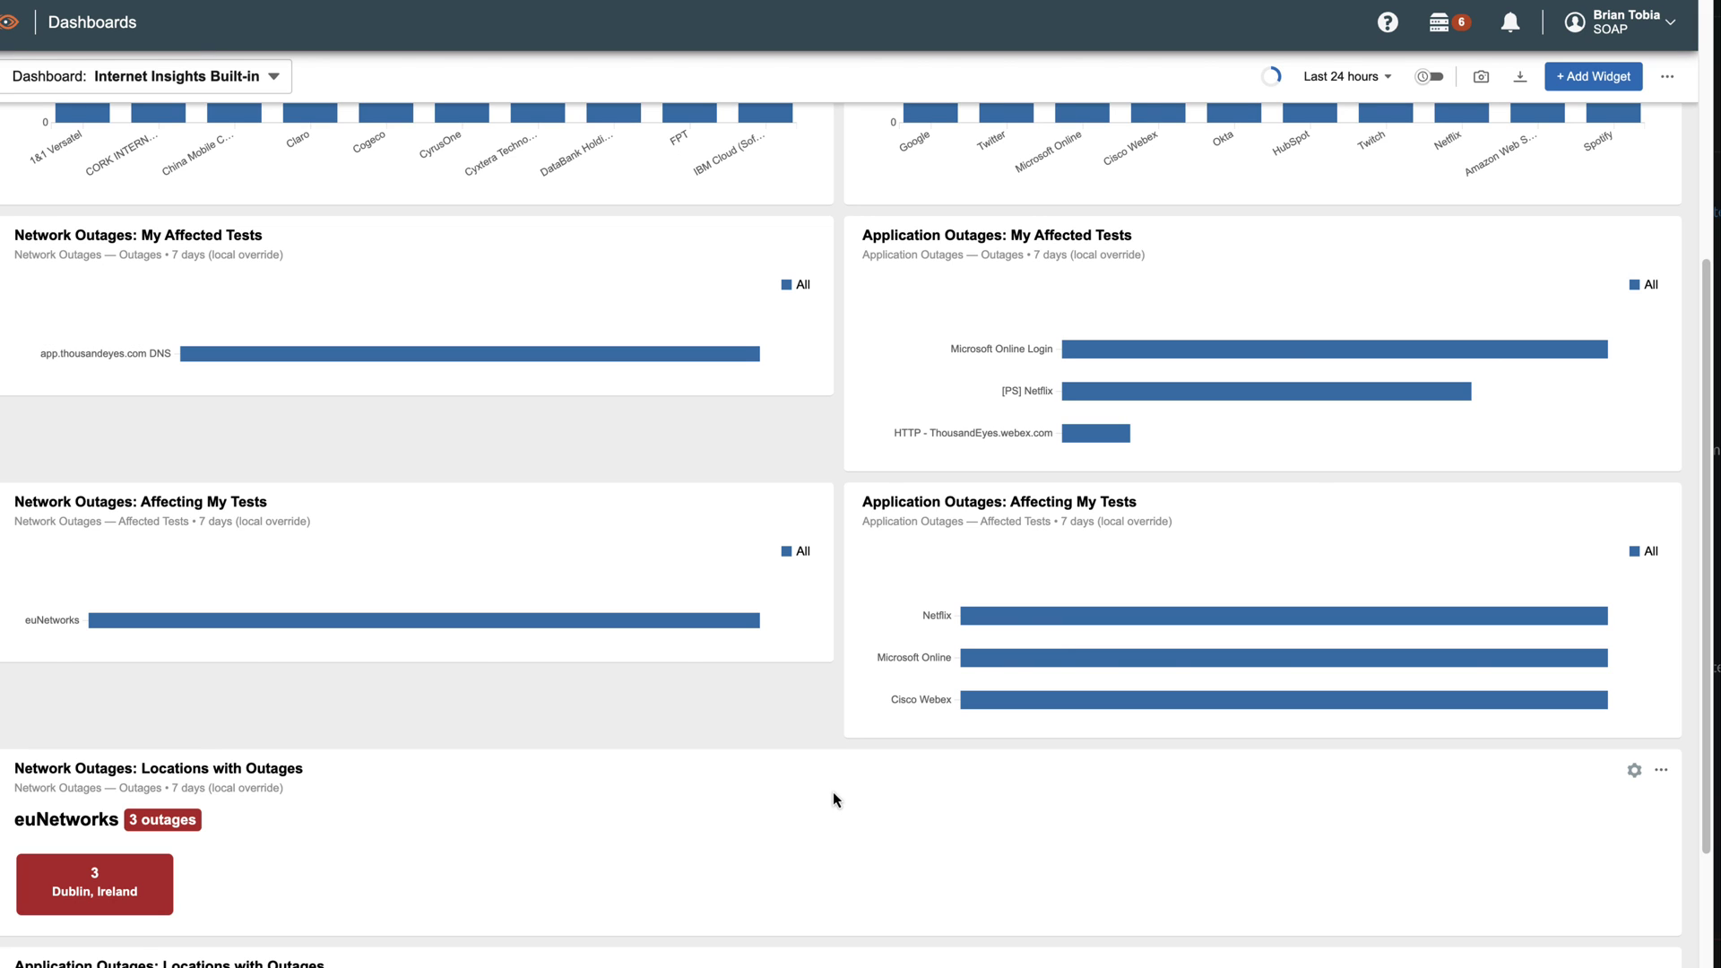
{"action": "scroll", "coordinate": [833, 799], "scroll_direction": "down", "scroll_amount": 1}
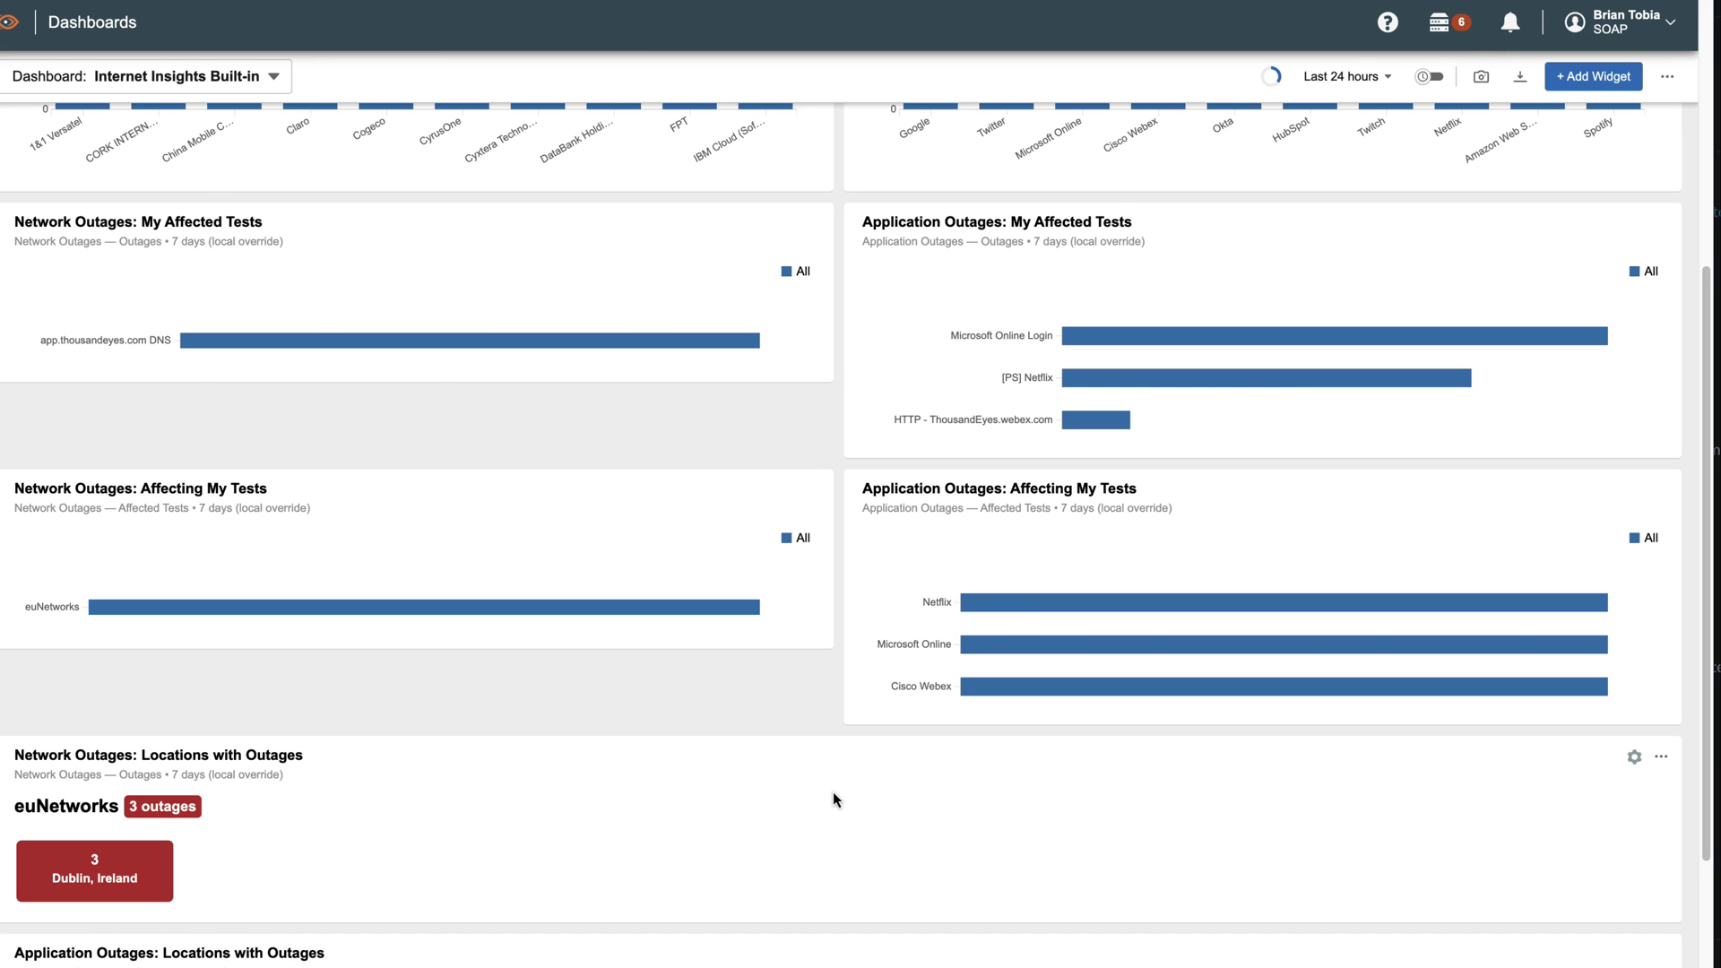
{"action": "scroll", "coordinate": [831, 792], "scroll_direction": "down", "scroll_amount": 10}
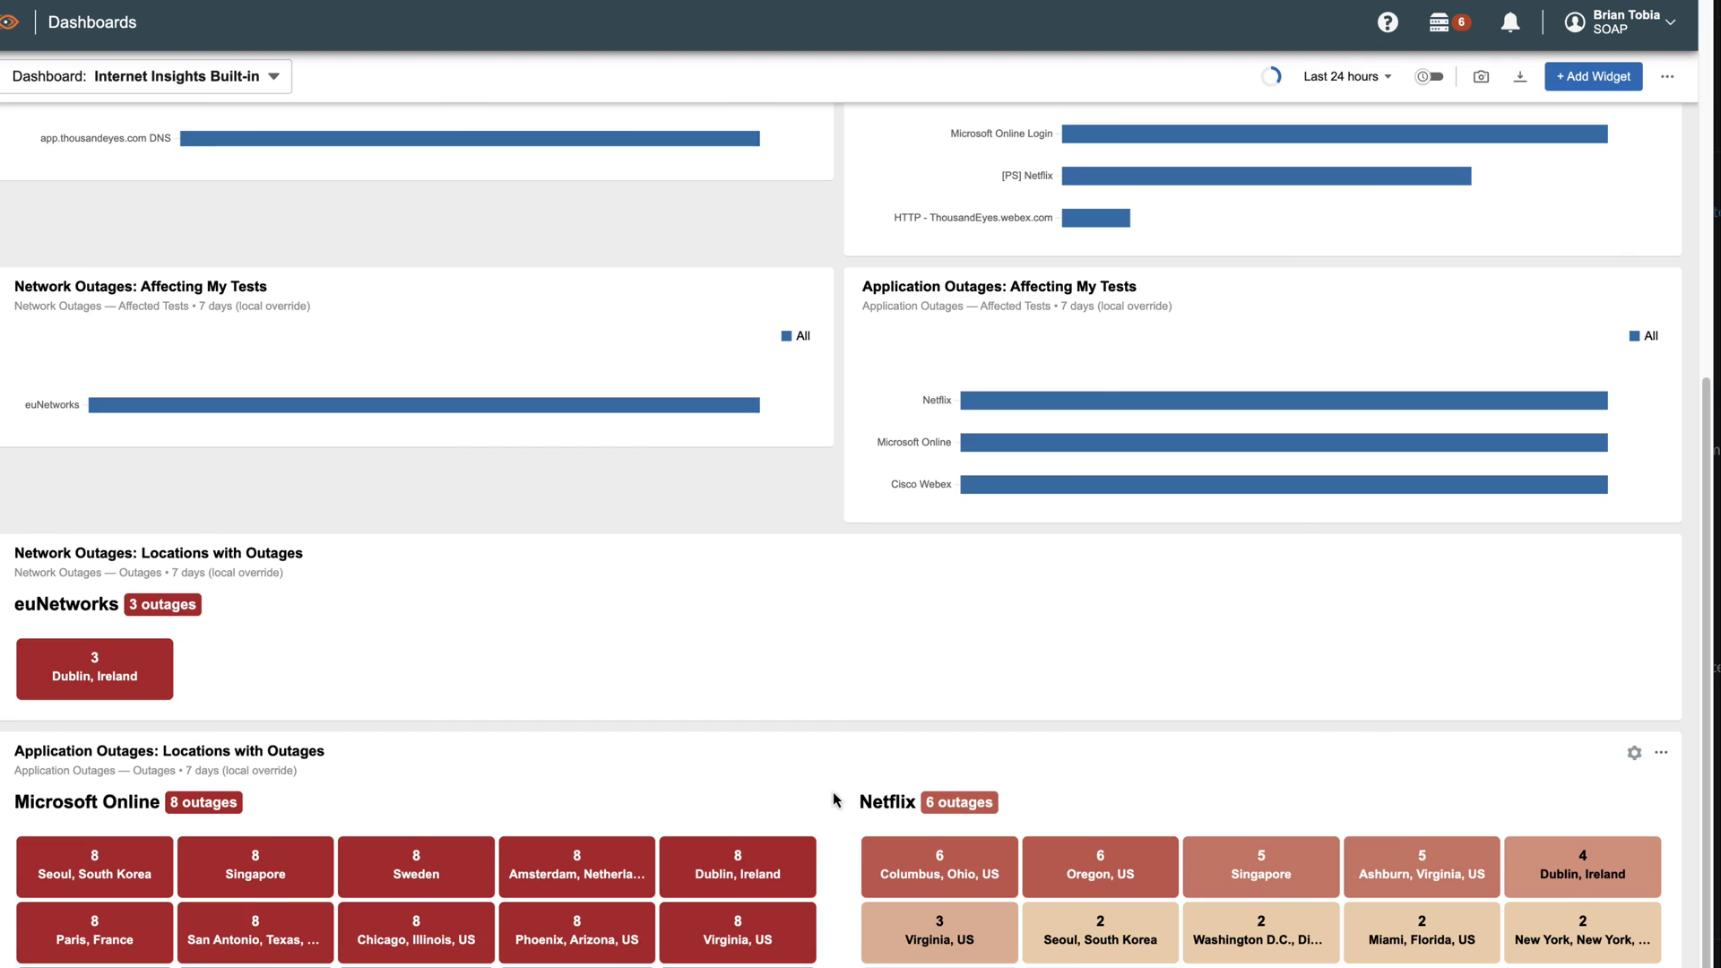